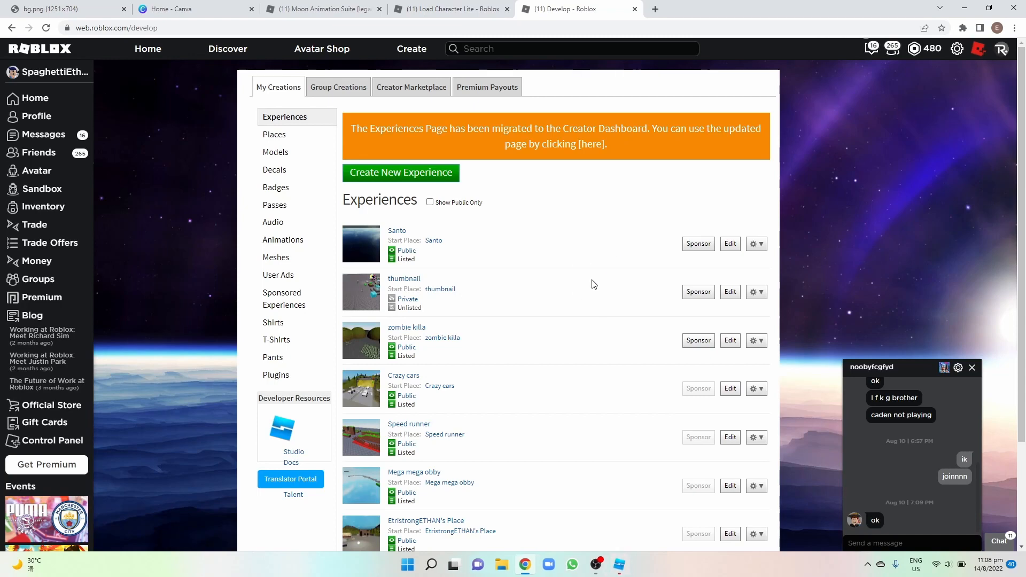
Close the open chat conversation on the Develop page and return the browser to its normal window view
{"action": "key", "text": "F11"}
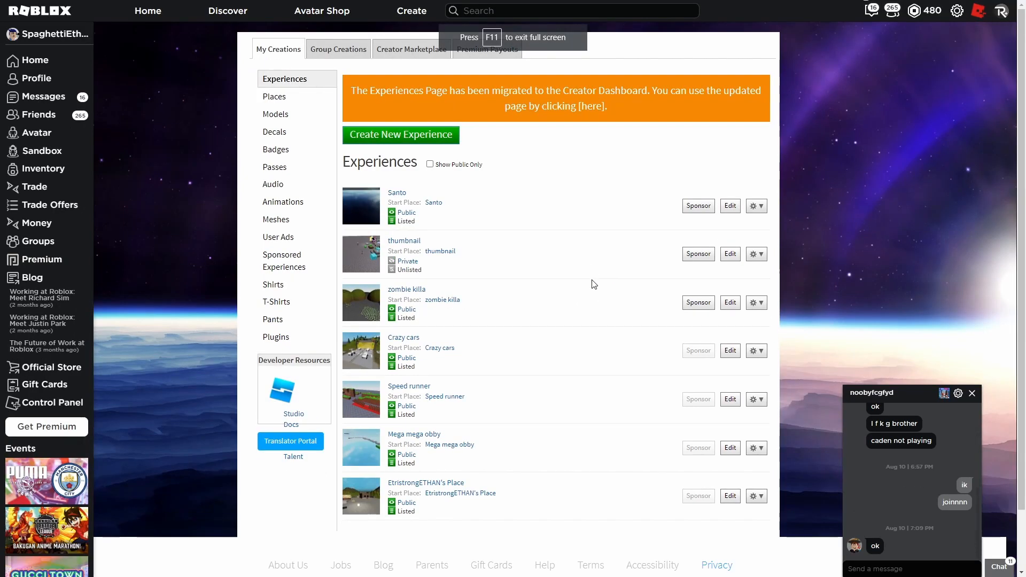
{"action": "left_click", "coordinate": [973, 394]}
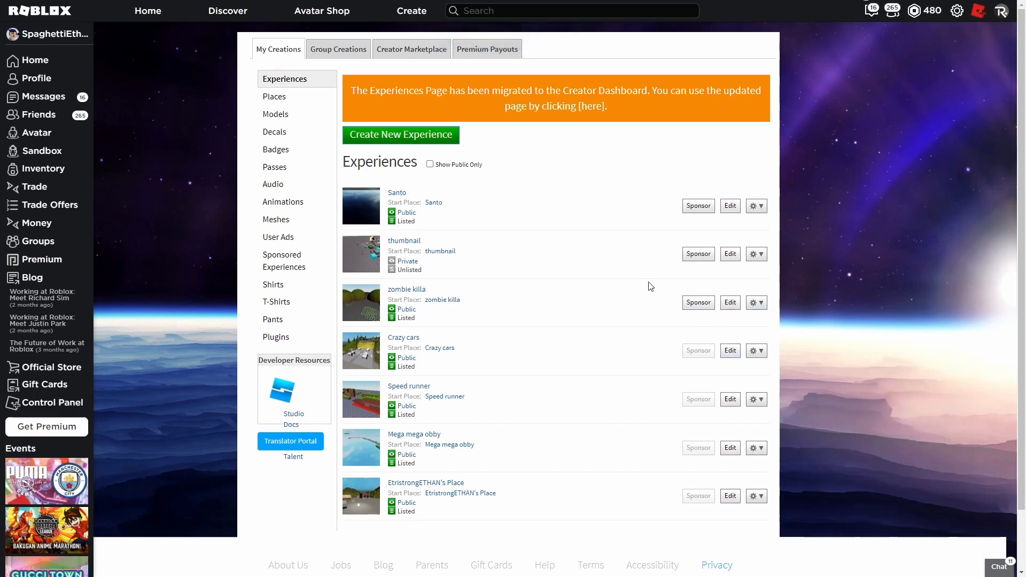
{"action": "key", "text": "F11"}
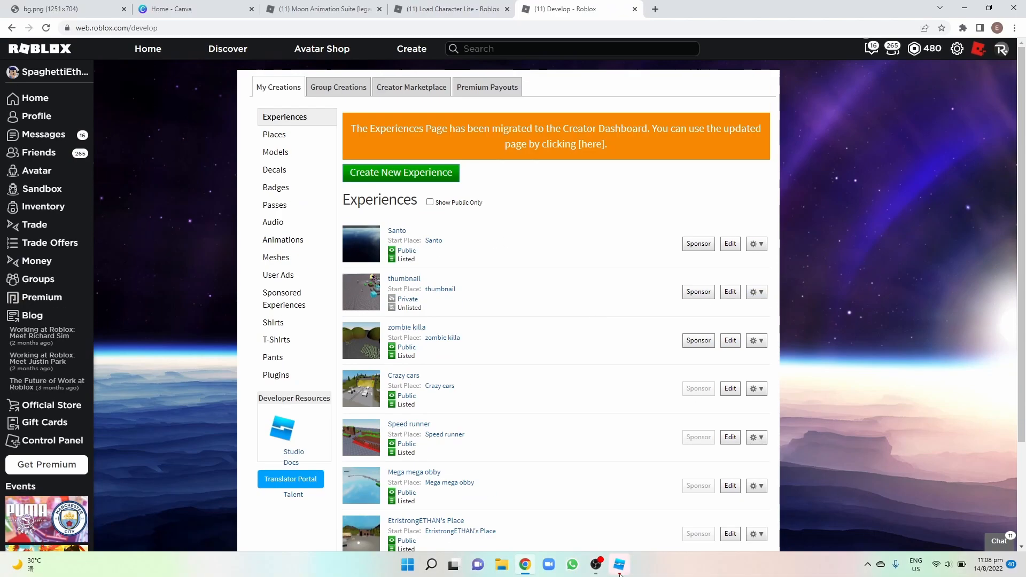
Switch to Roblox Studio, dismiss the auto-recovery prompt and create a new place from the Classic Baseplate template
{"action": "left_click", "coordinate": [620, 565]}
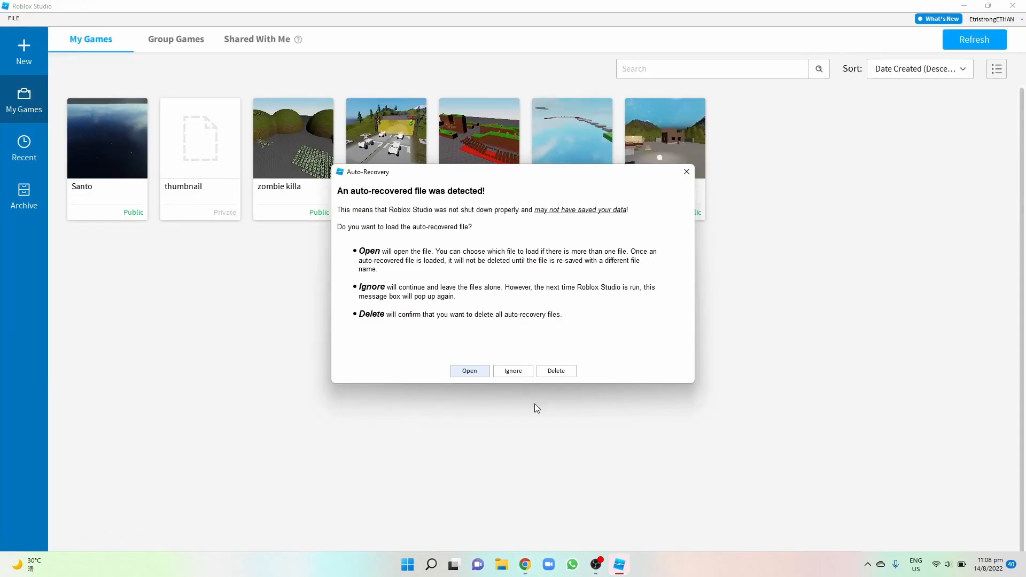
{"action": "left_click", "coordinate": [687, 171]}
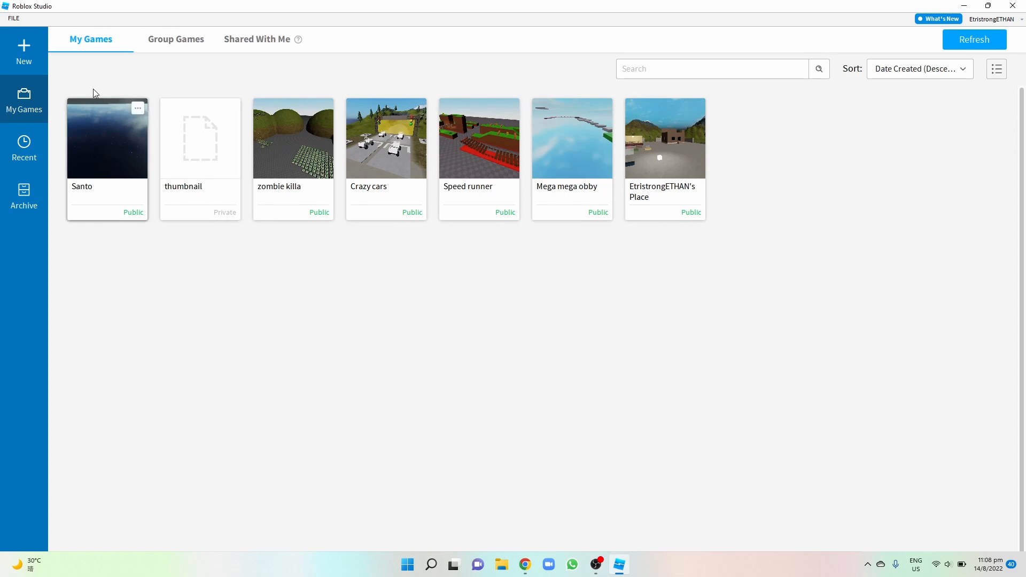
{"action": "left_click", "coordinate": [40, 61]}
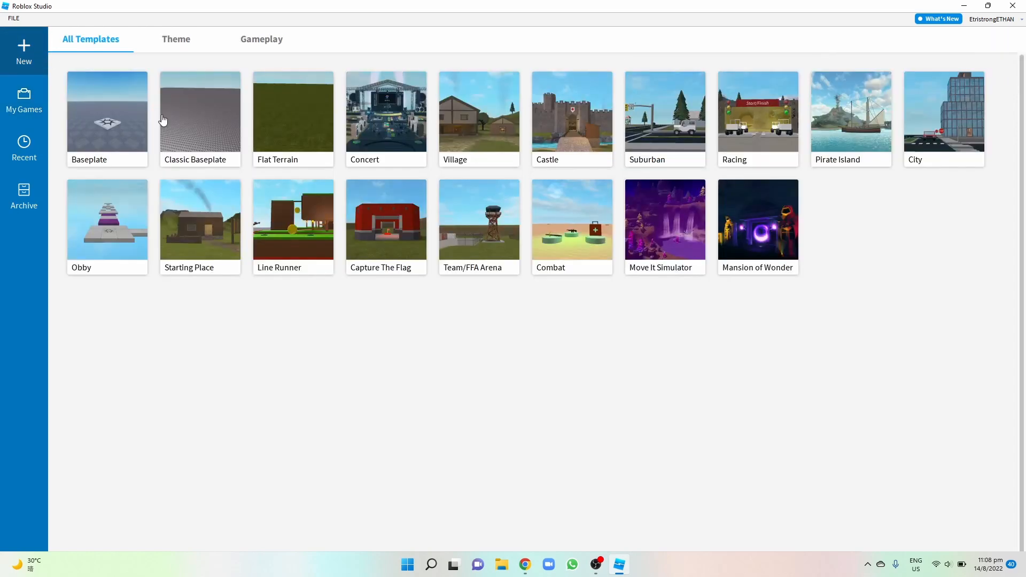
{"action": "left_click", "coordinate": [215, 143]}
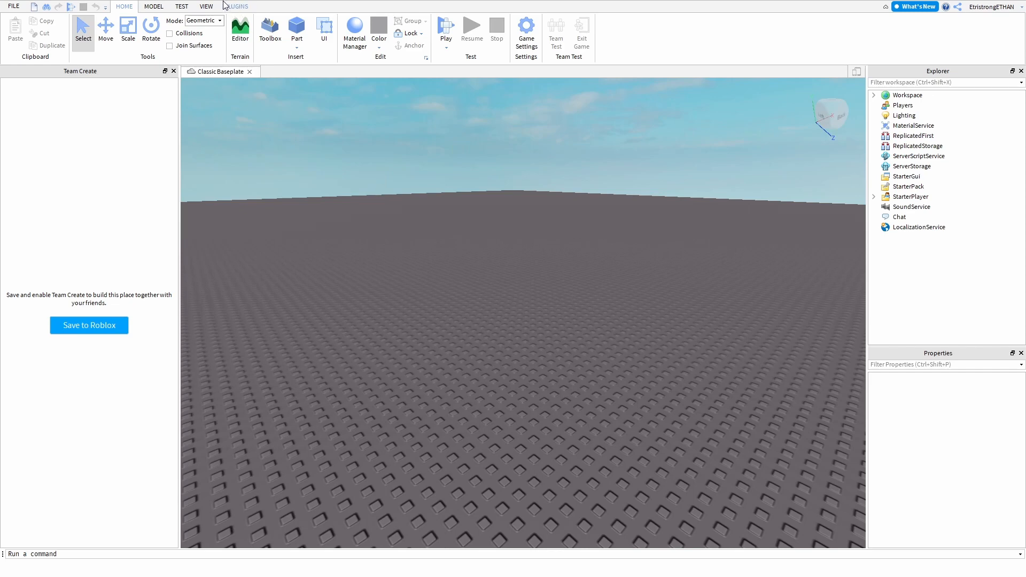
Use the Load Character plugin to spawn the account's avatar by username as an R15 character, then close the plugin window
{"action": "left_click", "coordinate": [231, 8]}
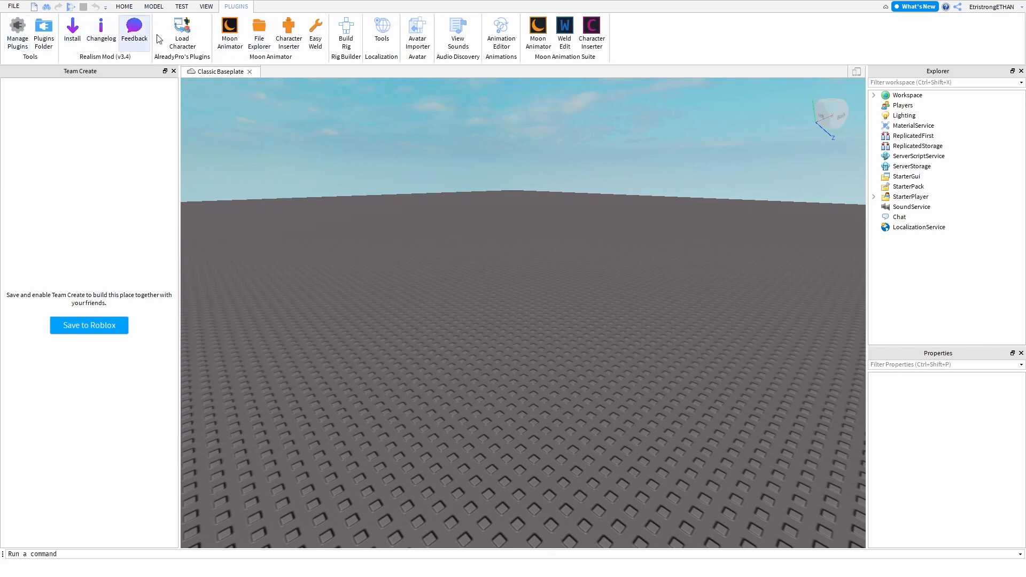
{"action": "left_click", "coordinate": [190, 35]}
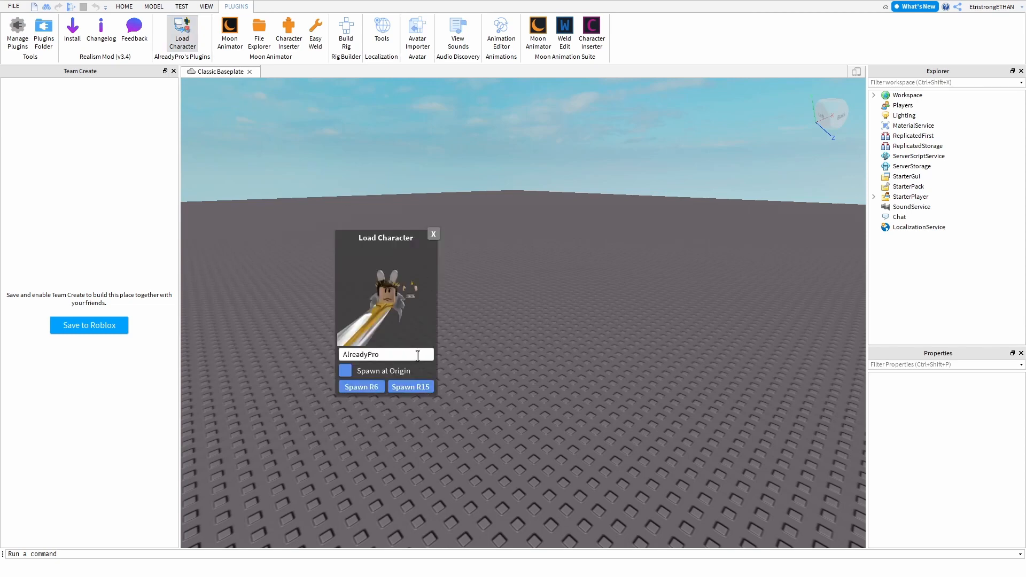
{"action": "left_click_drag", "start_coordinate": [400, 356], "coordinate": [338, 355]}
{"action": "type", "text": "ETristrong"}
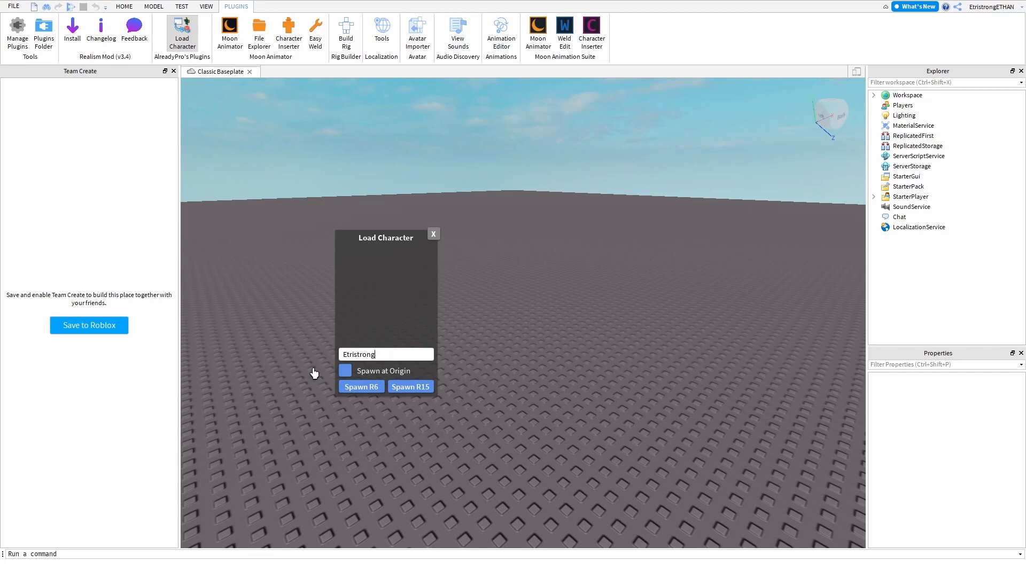
{"action": "key", "text": "Caps_Lock"}
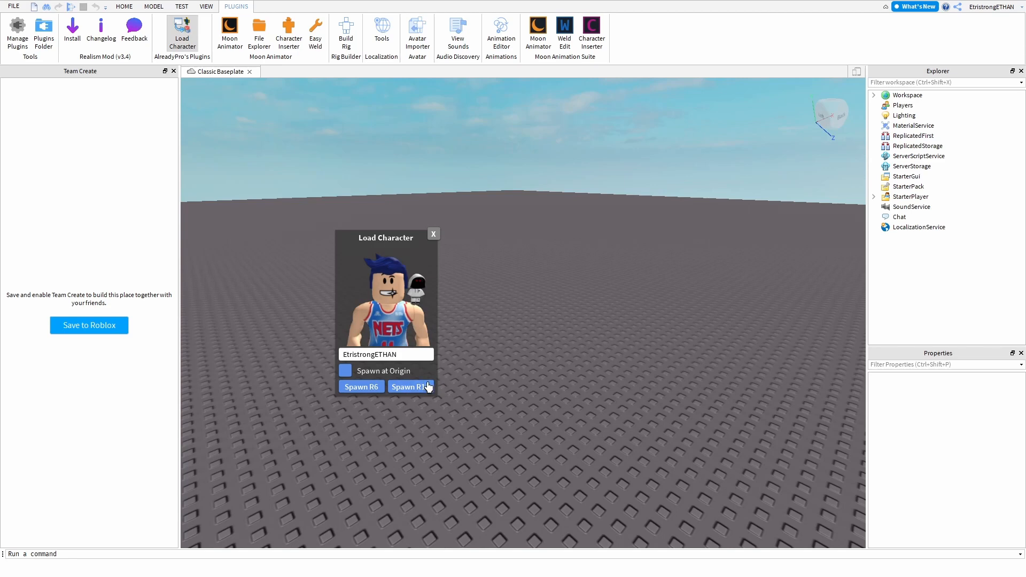
{"action": "left_click", "coordinate": [429, 385]}
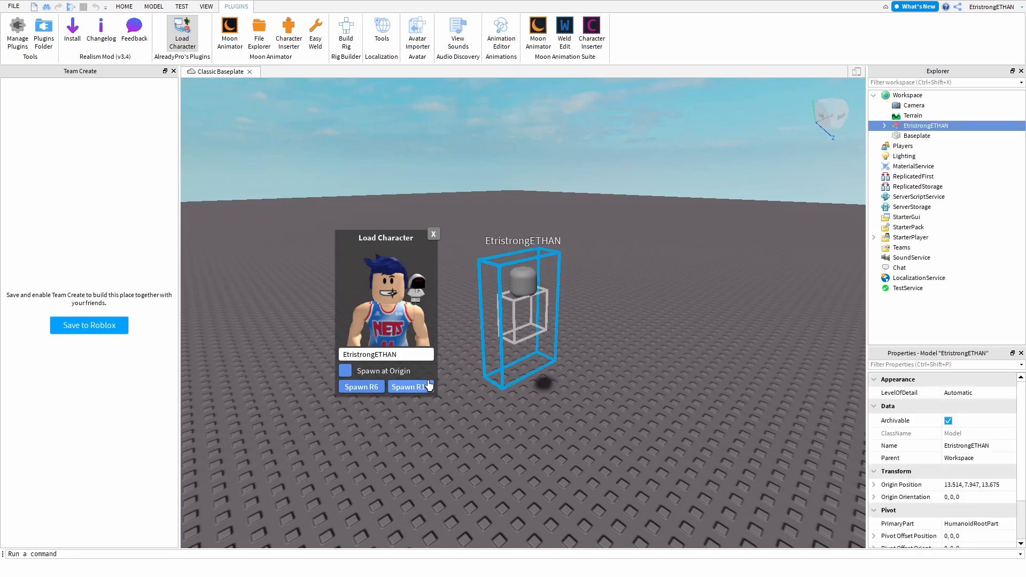
{"action": "left_click", "coordinate": [433, 234]}
Move the spawned character across the baseplate to stand on the ground at about 23, 3, 70
{"action": "right_click_drag", "start_coordinate": [735, 409], "coordinate": [721, 409]}
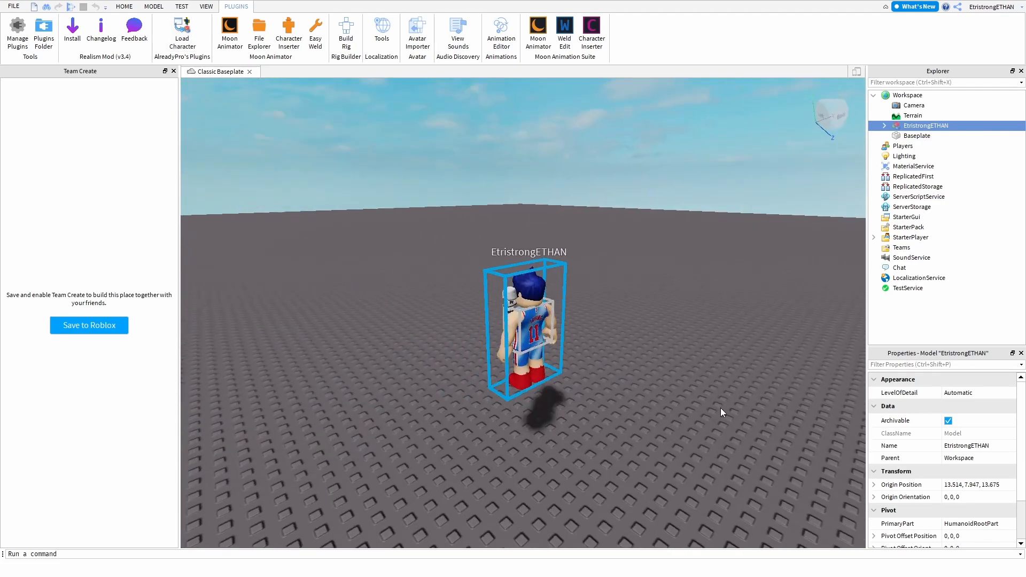
{"action": "key", "text": "w"}
{"action": "right_click_drag", "start_coordinate": [333, 417], "coordinate": [335, 415]}
{"action": "scroll", "coordinate": [346, 404], "scroll_direction": "down", "scroll_amount": 5}
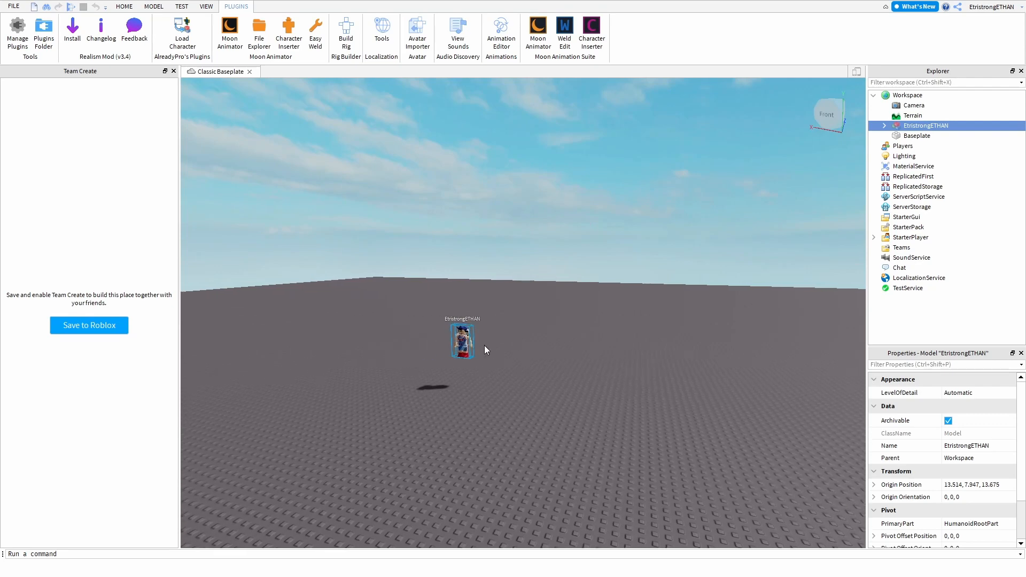
{"action": "scroll", "coordinate": [492, 344], "scroll_direction": "up", "scroll_amount": 5}
{"action": "scroll", "coordinate": [496, 348], "scroll_direction": "up", "scroll_amount": 5}
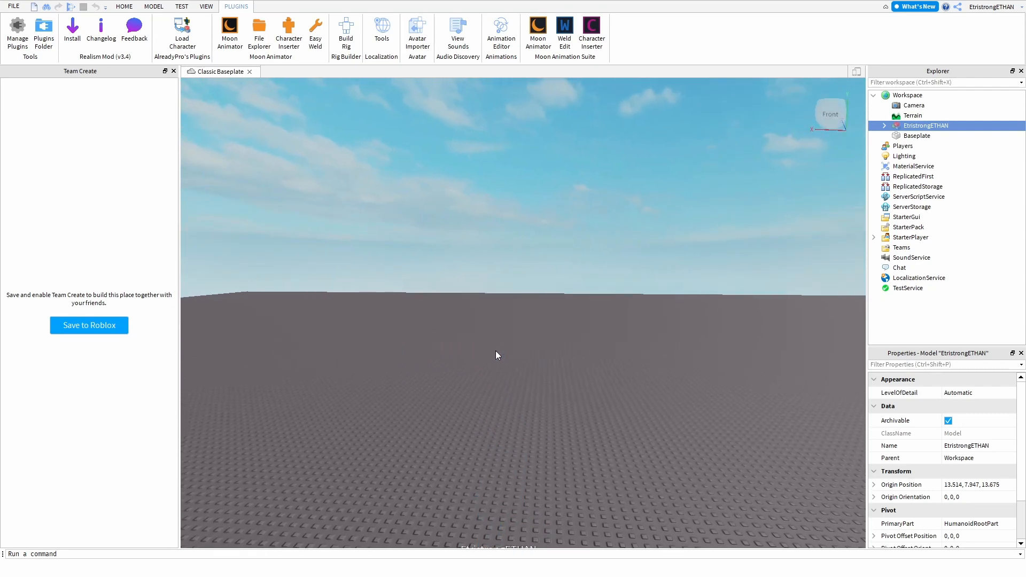
{"action": "left_click_drag", "start_coordinate": [482, 256], "coordinate": [483, 284]}
{"action": "scroll", "coordinate": [464, 6], "scroll_direction": "up", "scroll_amount": 4}
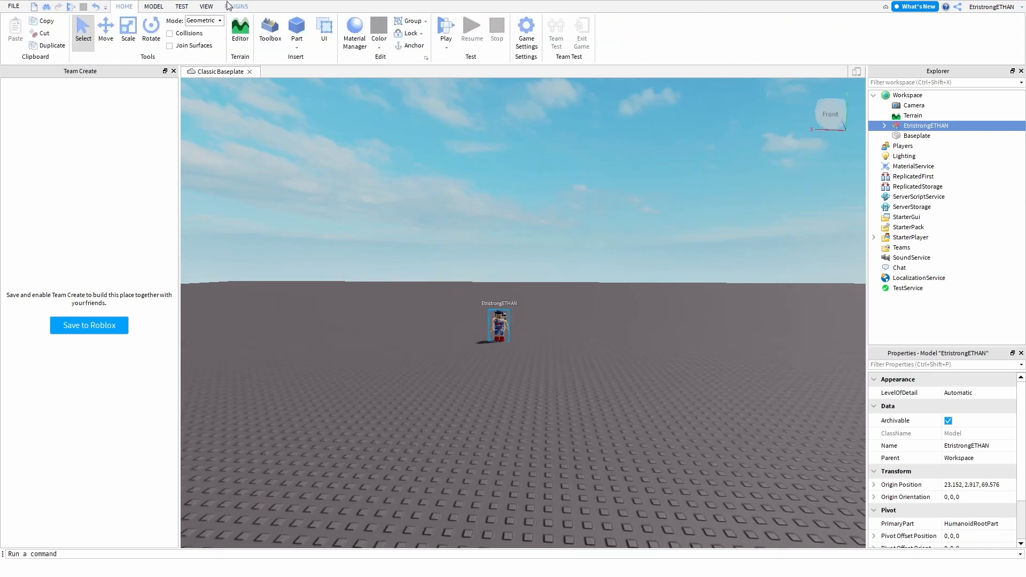
Open Moon Animator and create a new animation named THUMBNAIL
{"action": "left_click", "coordinate": [243, 6]}
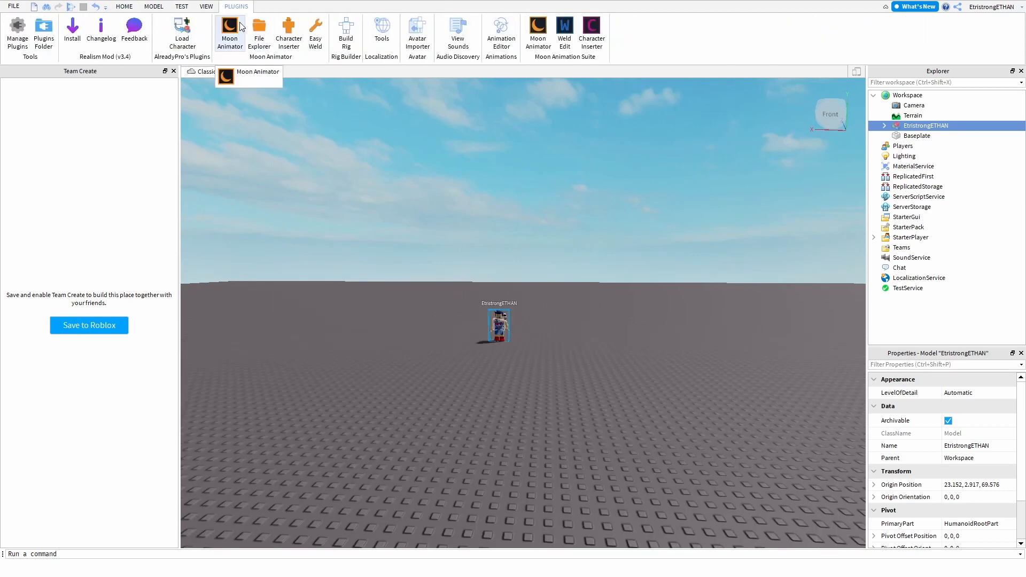
{"action": "left_click", "coordinate": [235, 43]}
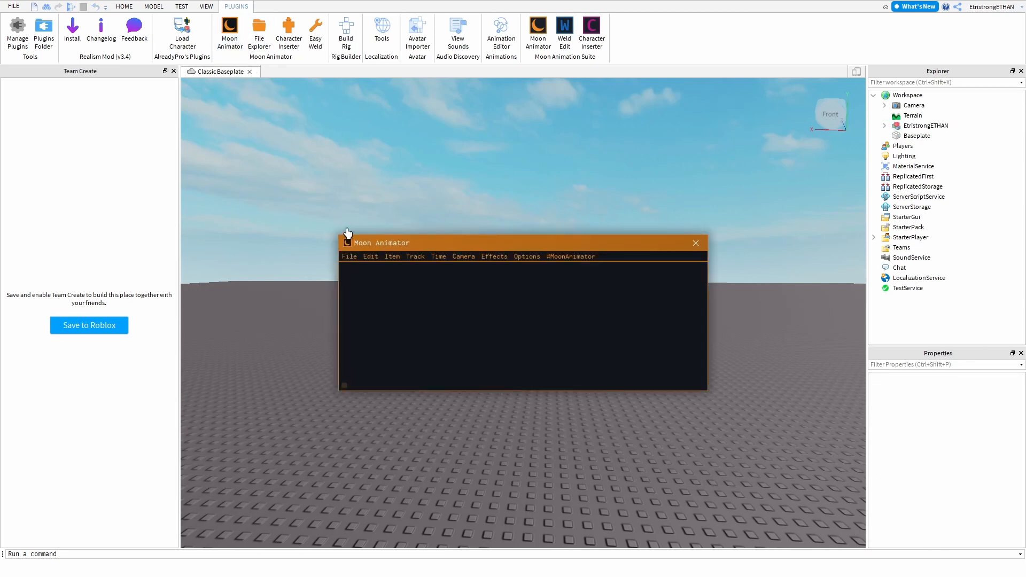
{"action": "left_click", "coordinate": [351, 258]}
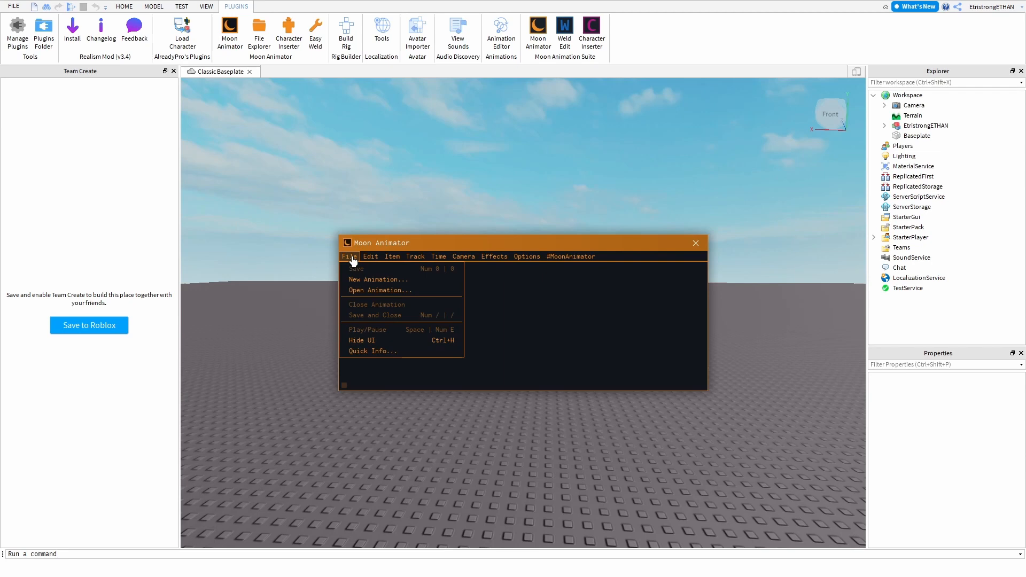
{"action": "left_click", "coordinate": [377, 280]}
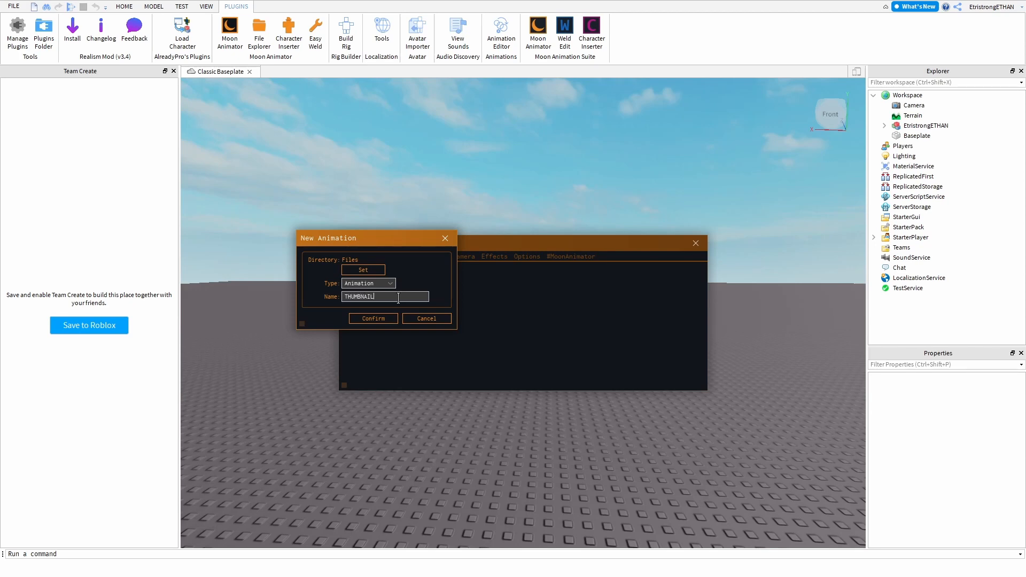
{"action": "left_click", "coordinate": [374, 318]}
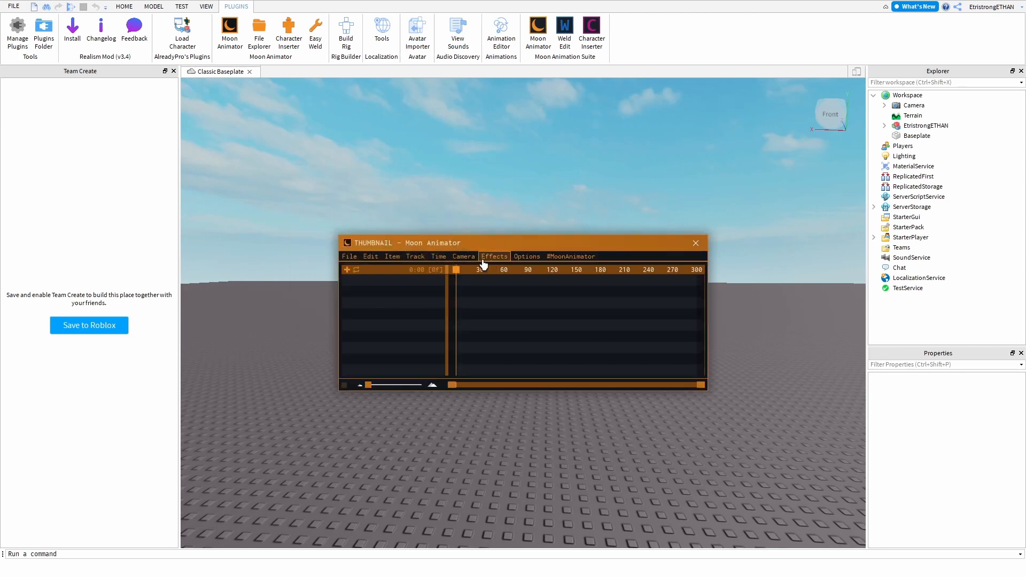
Move the Moon Animator window lower and add the character to the animation as an item with the Rig property
{"action": "left_click_drag", "start_coordinate": [628, 246], "coordinate": [618, 383]}
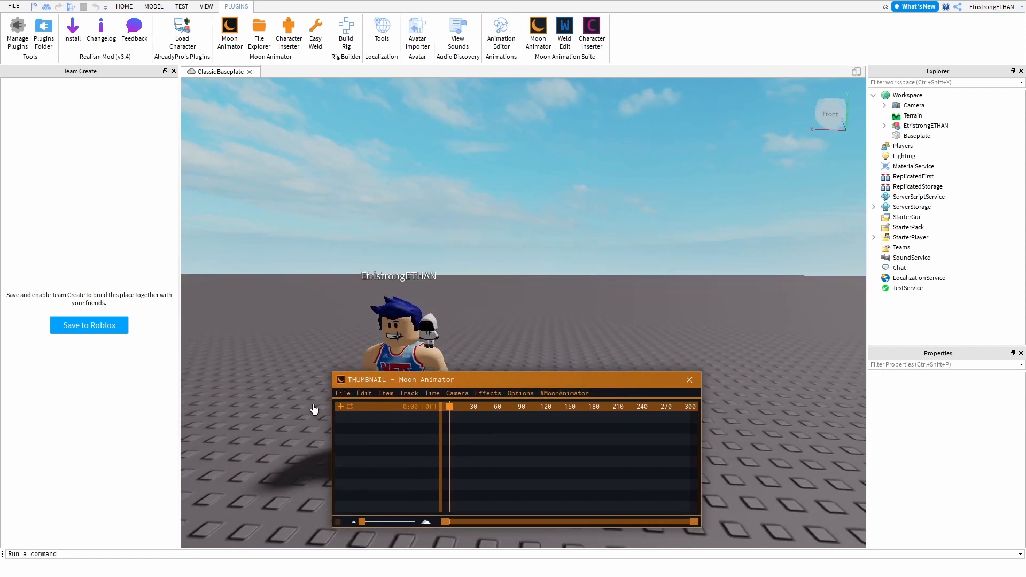
{"action": "key", "text": "w"}
{"action": "key", "text": "a"}
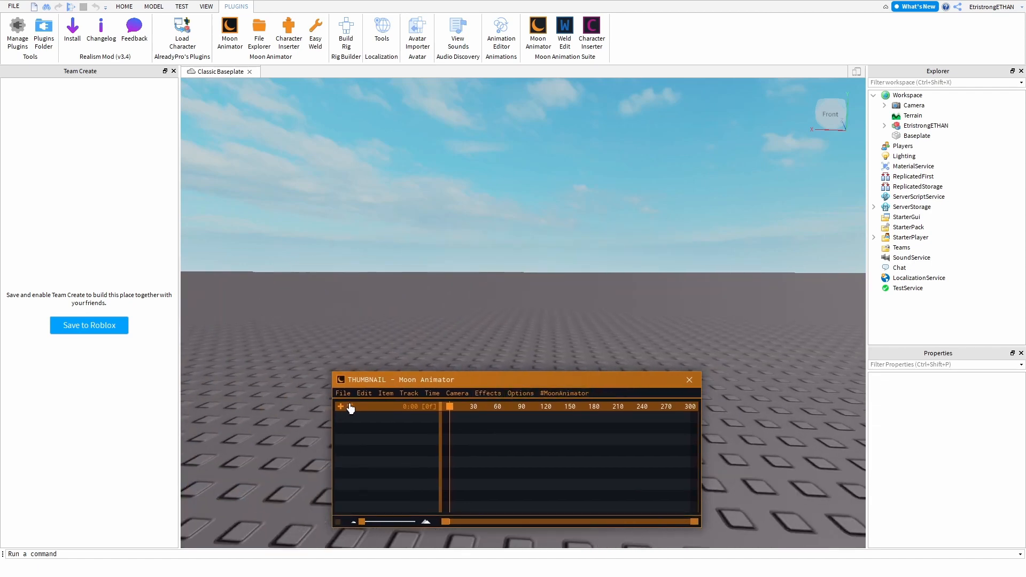
{"action": "key", "text": "s"}
{"action": "key", "text": "d"}
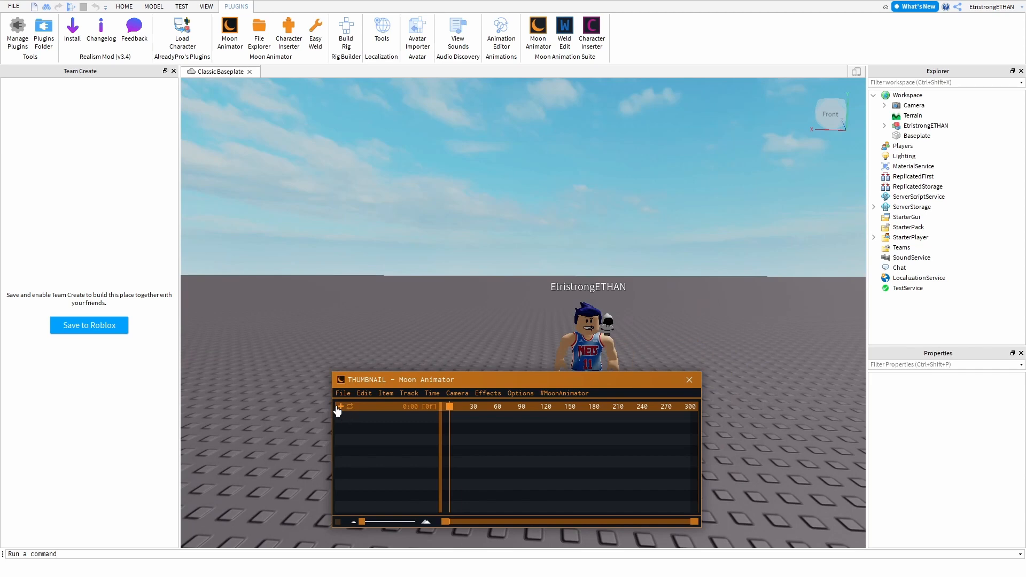
{"action": "left_click", "coordinate": [339, 408]}
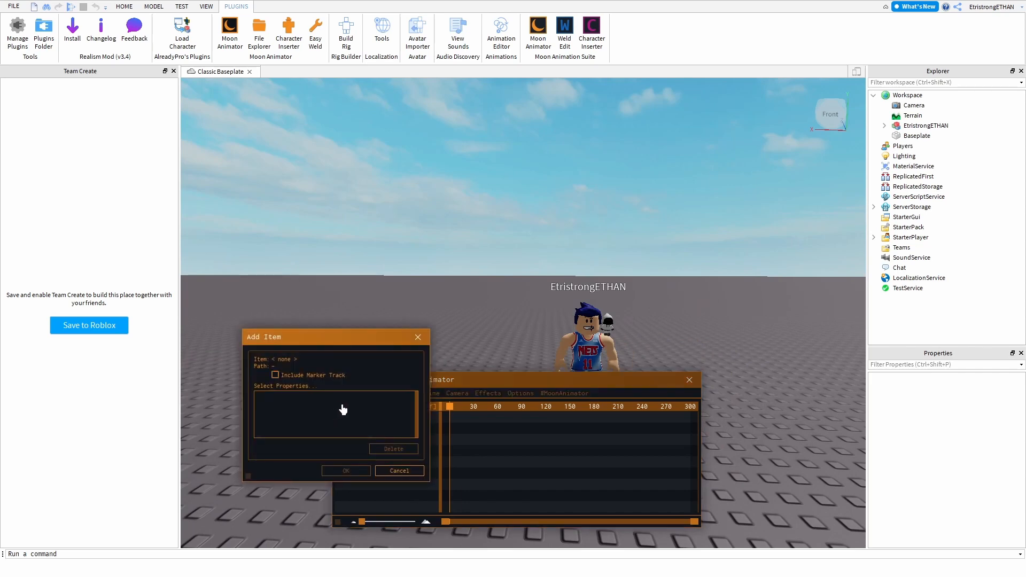
{"action": "left_click", "coordinate": [582, 340]}
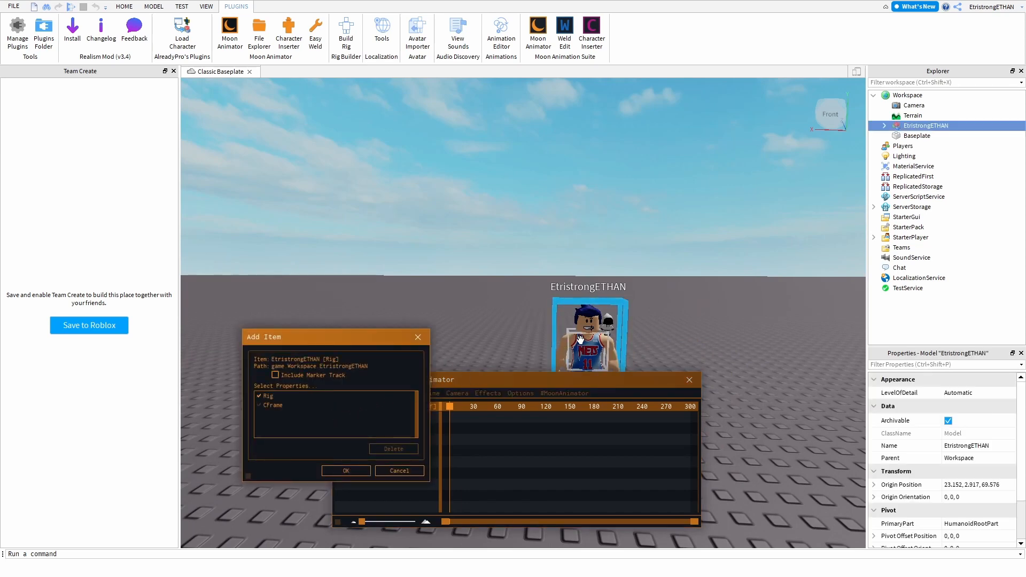
{"action": "left_click", "coordinate": [346, 471]}
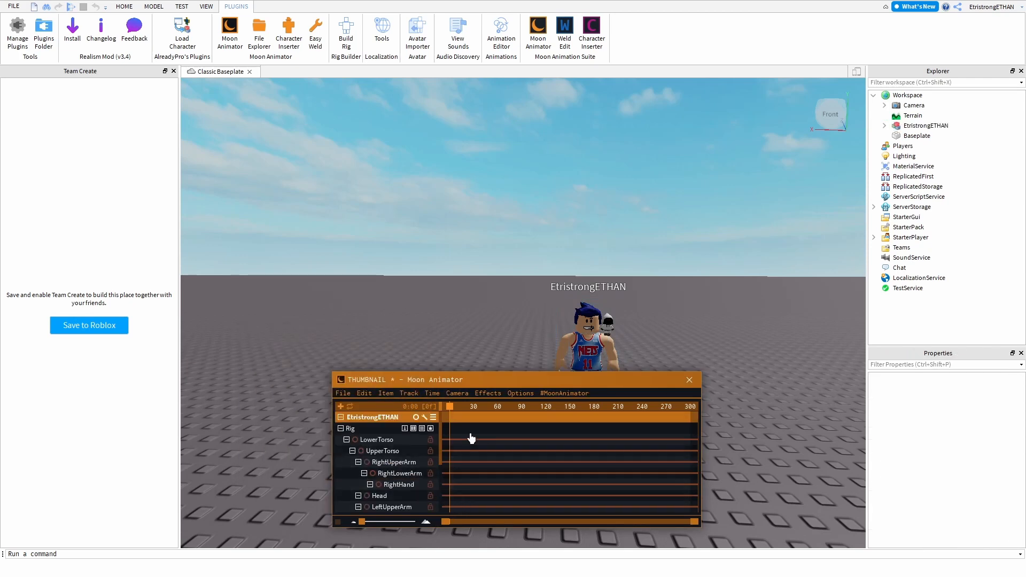
Select the character's left upper leg for posing and move the Moon Animator window clear of the character
{"action": "left_click", "coordinate": [589, 360]}
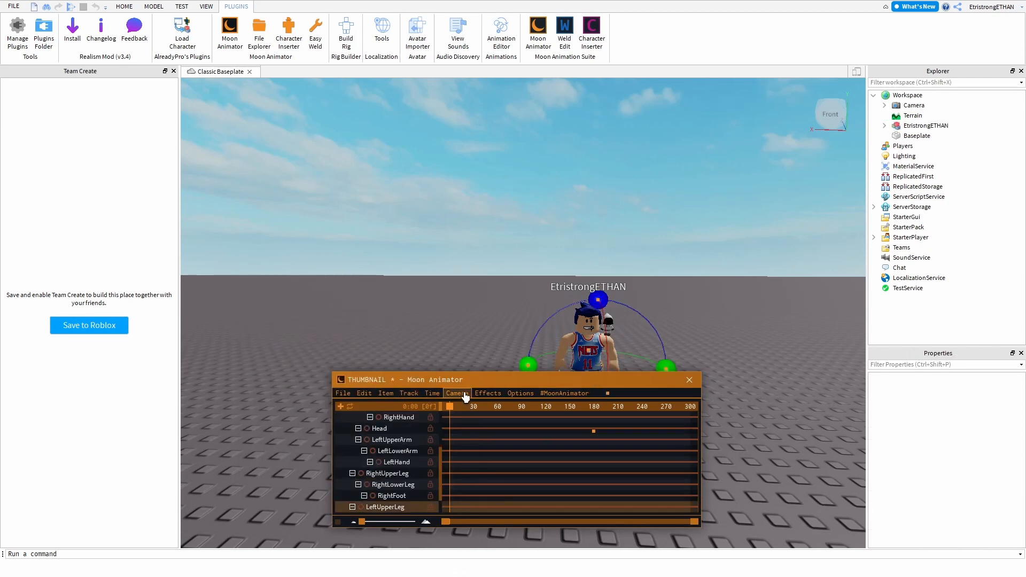
{"action": "left_click_drag", "start_coordinate": [464, 380], "coordinate": [418, 458]}
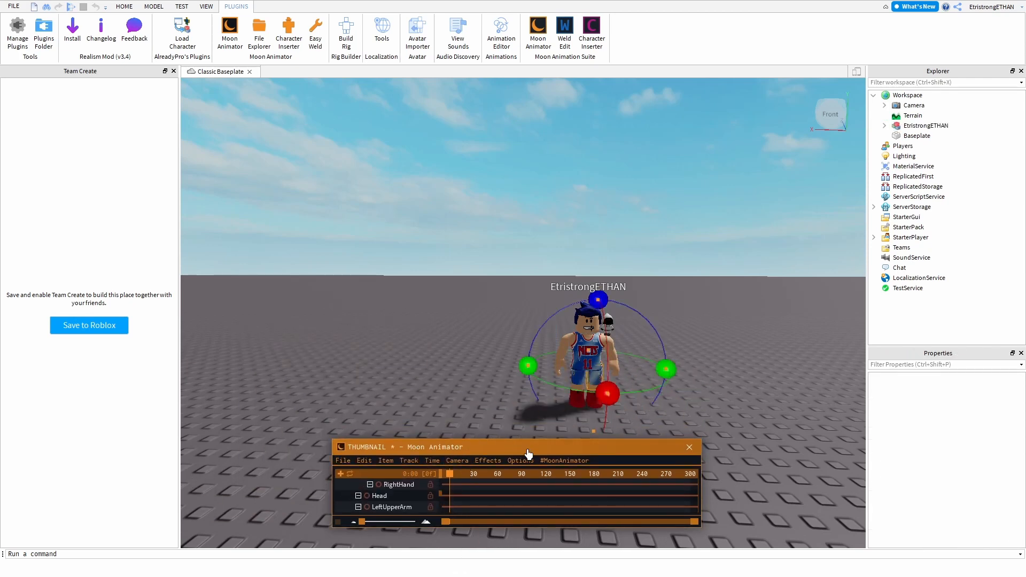
{"action": "left_click_drag", "start_coordinate": [527, 451], "coordinate": [208, 536]}
Rotate the character's left arm about its vertical axis by about 36 degrees
{"action": "right_click_drag", "start_coordinate": [607, 390], "coordinate": [610, 424]}
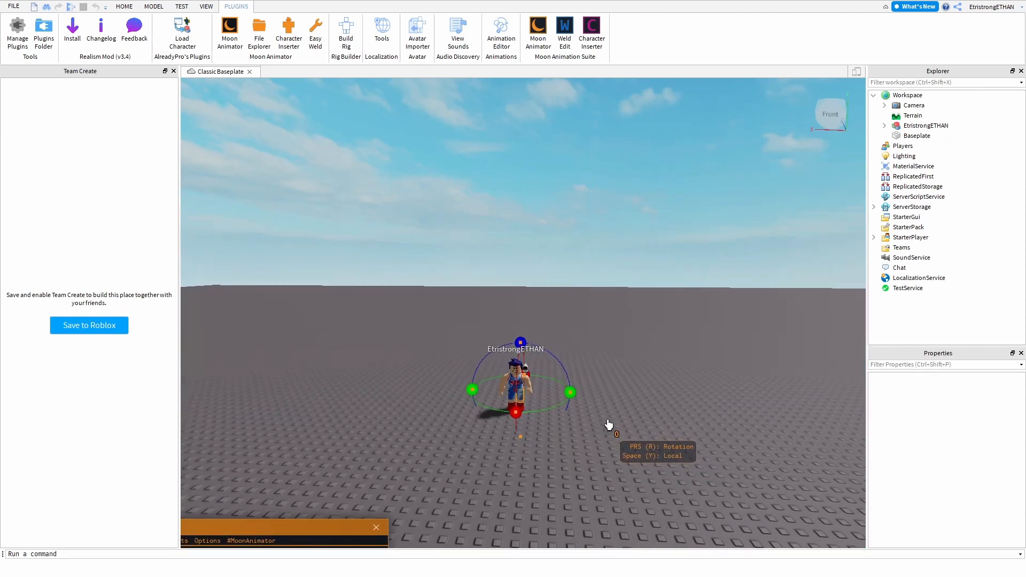
{"action": "scroll", "coordinate": [609, 425], "scroll_direction": "up", "scroll_amount": 5}
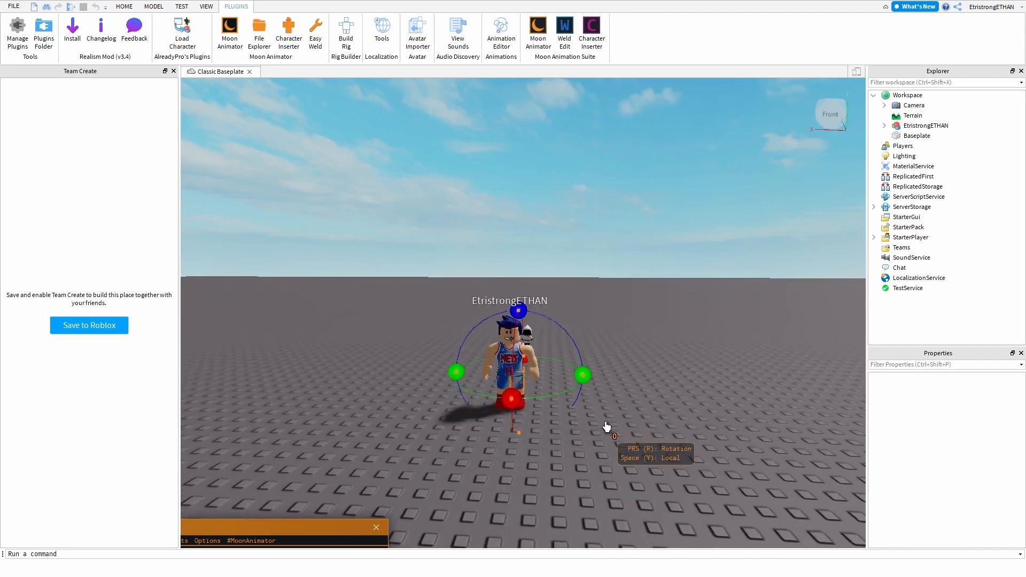
{"action": "scroll", "coordinate": [586, 286], "scroll_direction": "up", "scroll_amount": 1}
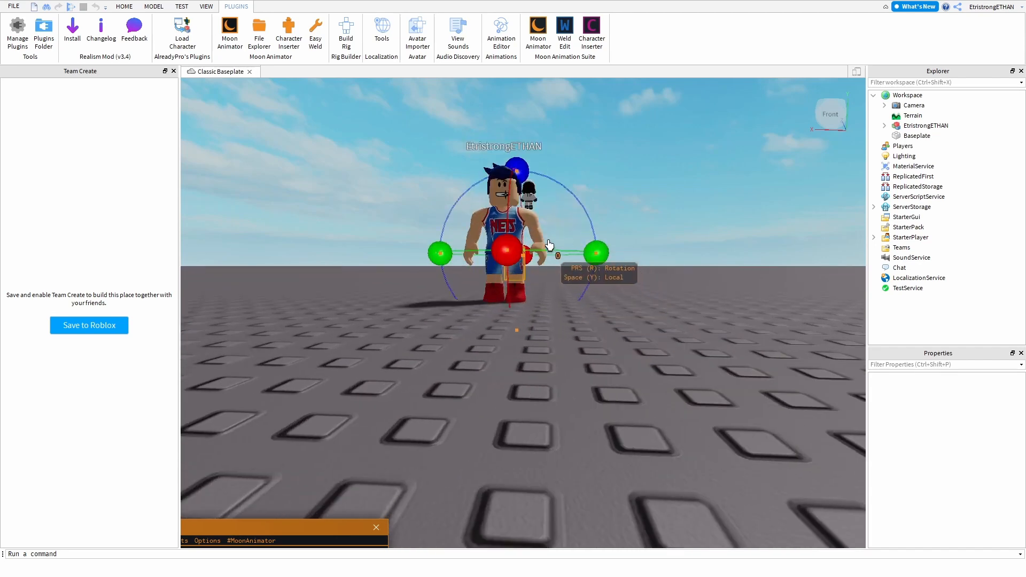
{"action": "scroll", "coordinate": [543, 239], "scroll_direction": "up", "scroll_amount": 1}
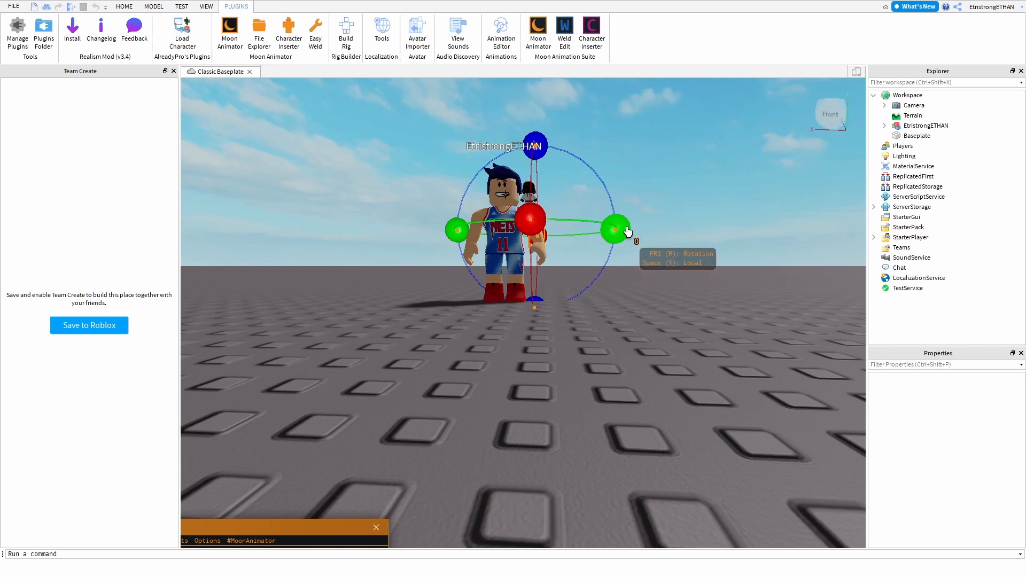
{"action": "left_click_drag", "start_coordinate": [619, 228], "coordinate": [582, 206]}
{"action": "right_click_drag", "start_coordinate": [699, 314], "coordinate": [706, 314]}
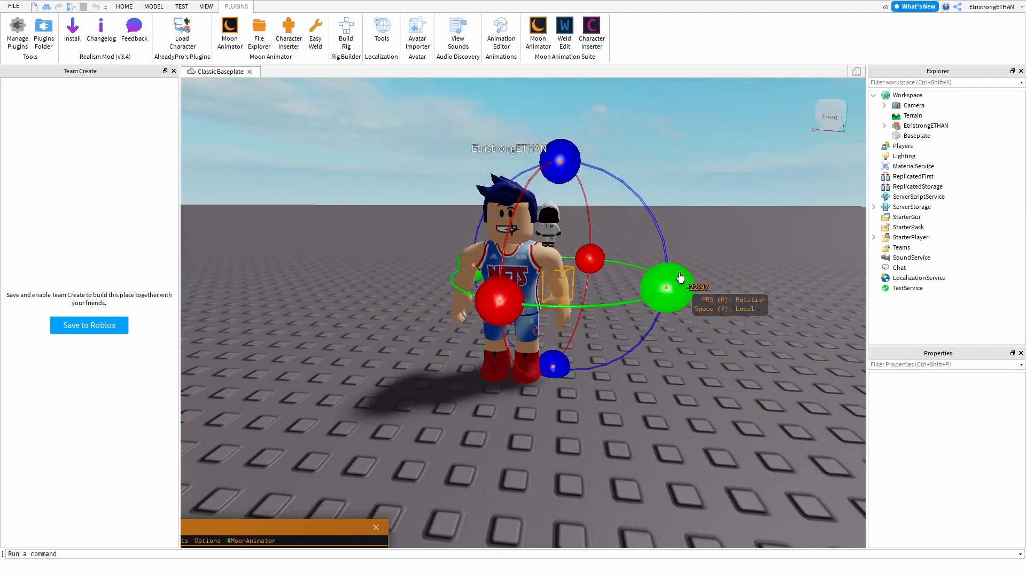
{"action": "left_click_drag", "start_coordinate": [675, 279], "coordinate": [695, 267]}
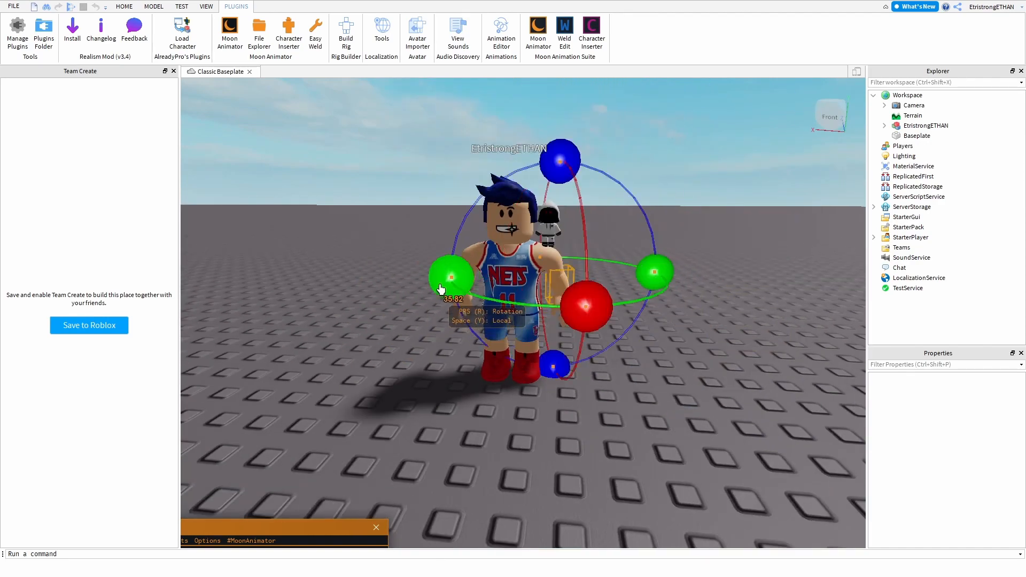
Rotate the character's right hand and raise the right upper arm sideways by about 58 degrees
{"action": "left_click", "coordinate": [466, 305]}
{"action": "left_click_drag", "start_coordinate": [371, 295], "coordinate": [321, 280]}
{"action": "left_click", "coordinate": [353, 293]}
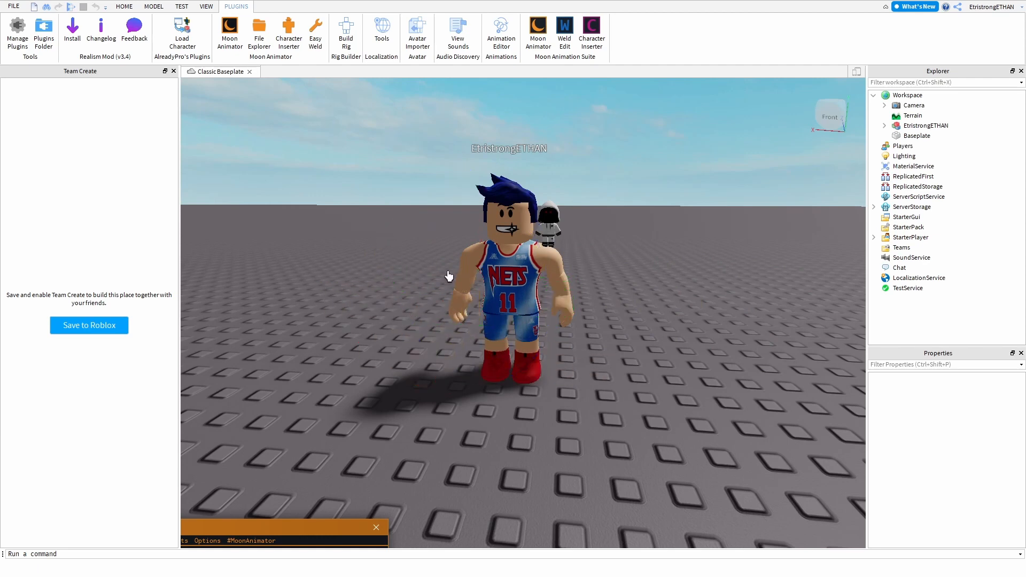
{"action": "left_click", "coordinate": [470, 270]}
{"action": "left_click_drag", "start_coordinate": [471, 135], "coordinate": [571, 193]}
Rotate the character's left upper arm by about 14 degrees around the red axis and deselect it
{"action": "left_click", "coordinate": [561, 287]}
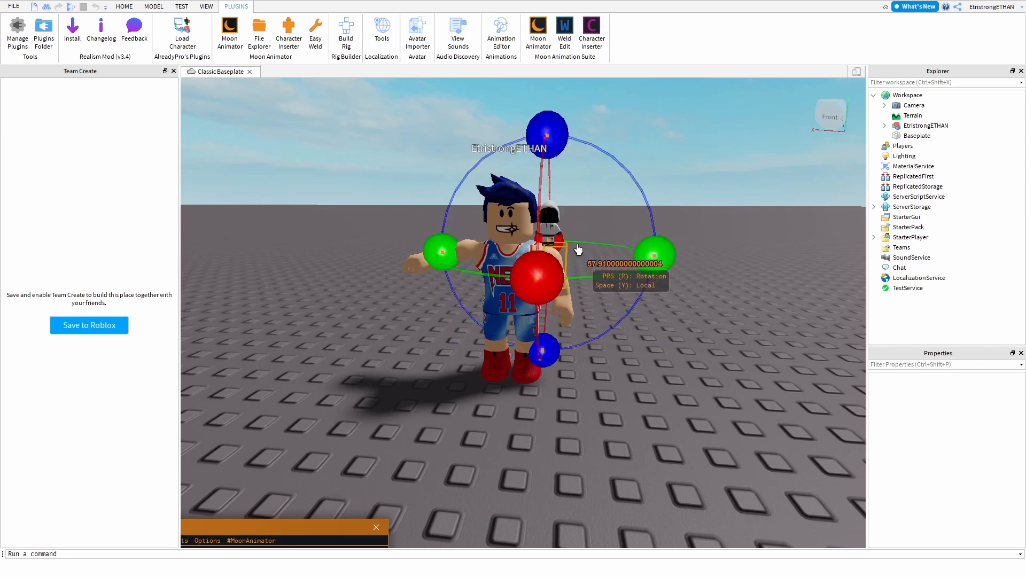
{"action": "left_click_drag", "start_coordinate": [537, 276], "coordinate": [532, 316]}
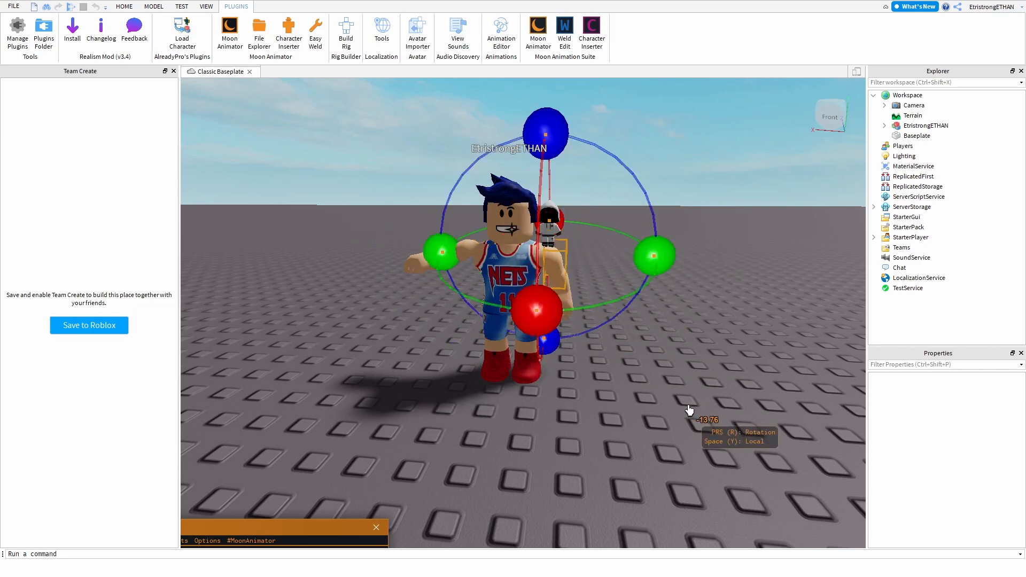
{"action": "left_click", "coordinate": [621, 406]}
{"action": "scroll", "coordinate": [660, 404], "scroll_direction": "down", "scroll_amount": 3}
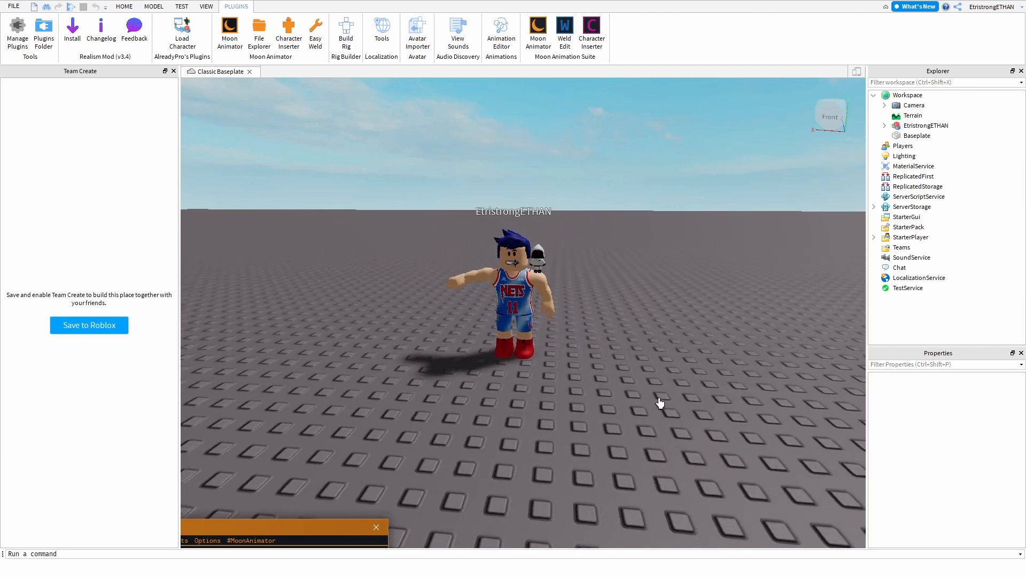
{"action": "scroll", "coordinate": [620, 342], "scroll_direction": "up", "scroll_amount": 5}
{"action": "scroll", "coordinate": [577, 287], "scroll_direction": "down", "scroll_amount": 2}
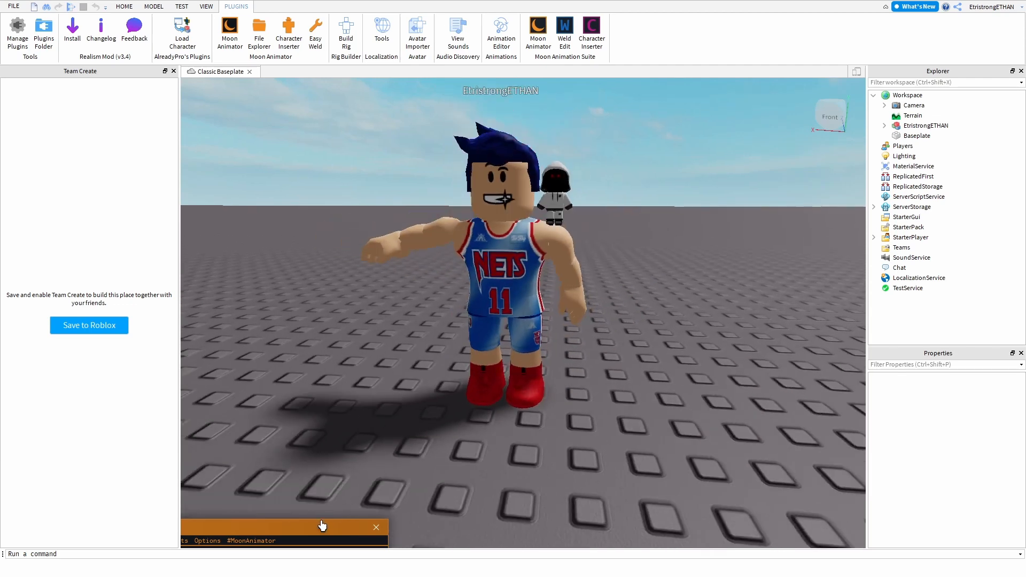
Bring the whole Moon Animator window back into view and try selecting the head and the upper torso for posing
{"action": "left_click_drag", "start_coordinate": [322, 527], "coordinate": [648, 358]}
{"action": "left_click", "coordinate": [449, 170]}
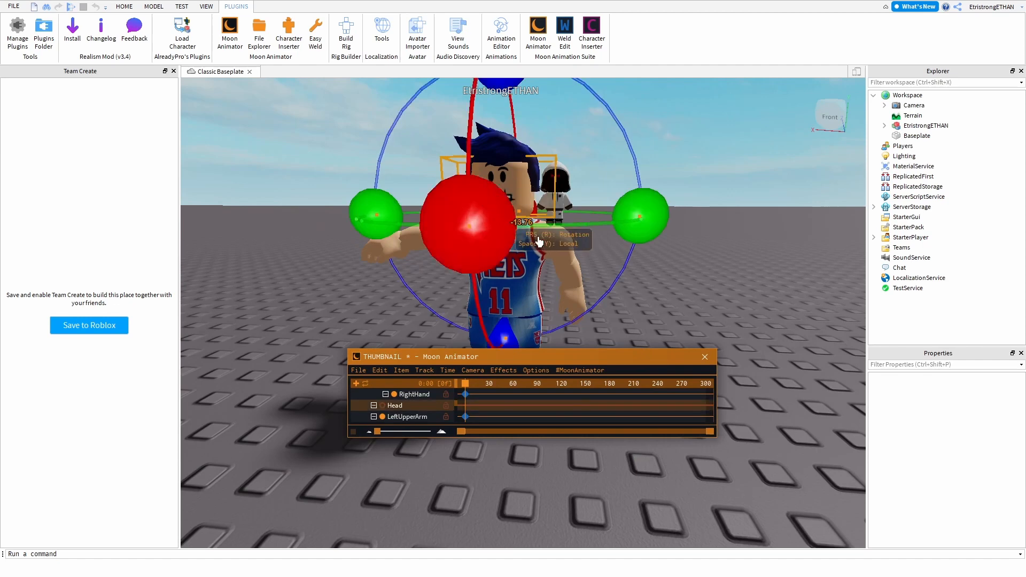
{"action": "left_click", "coordinate": [695, 321]}
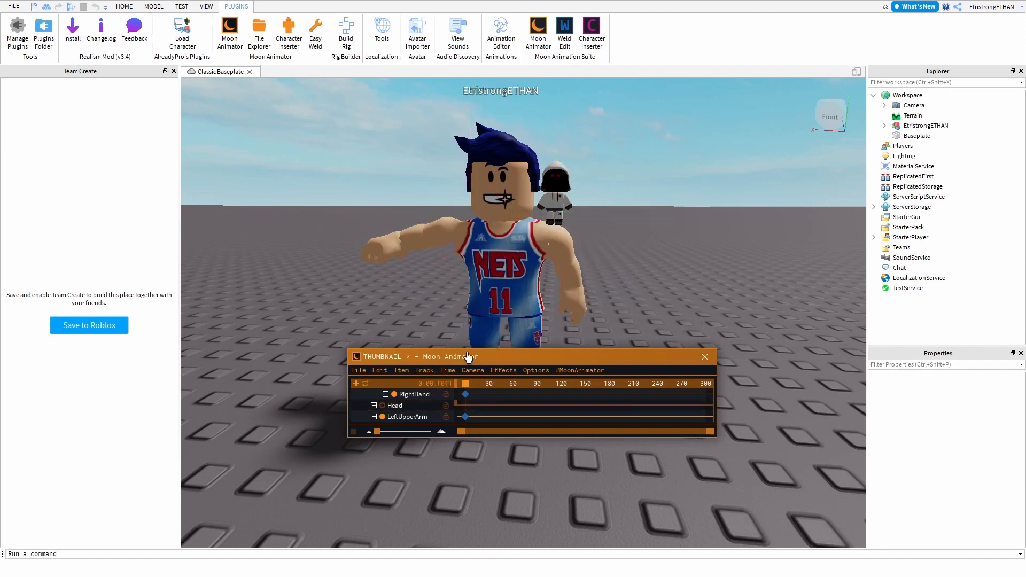
{"action": "left_click", "coordinate": [516, 255]}
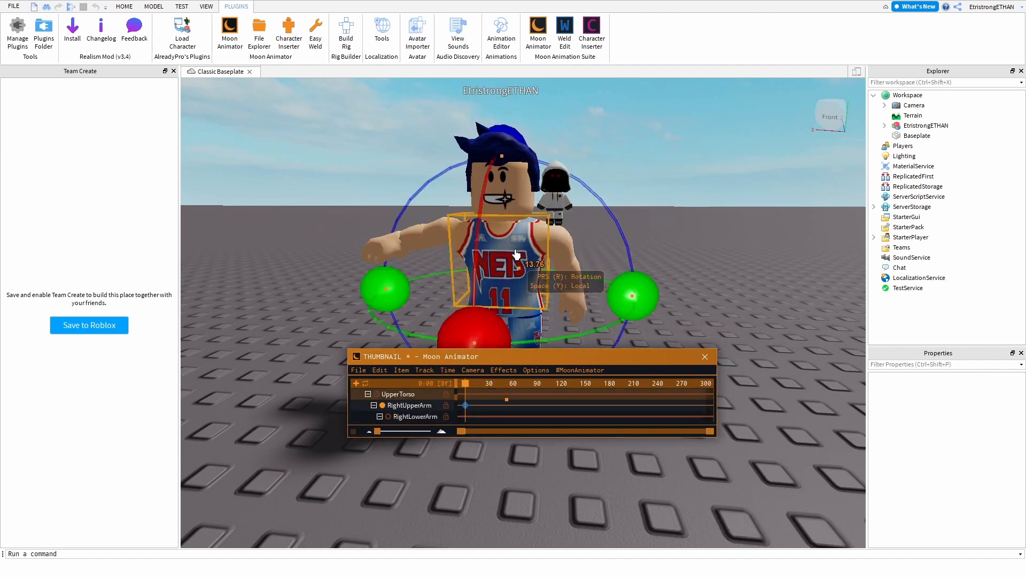
{"action": "right_click", "coordinate": [703, 219]}
Start exporting the character model from the Workspace and choose the Edit folder on the Desktop as the destination
{"action": "left_click", "coordinate": [905, 127]}
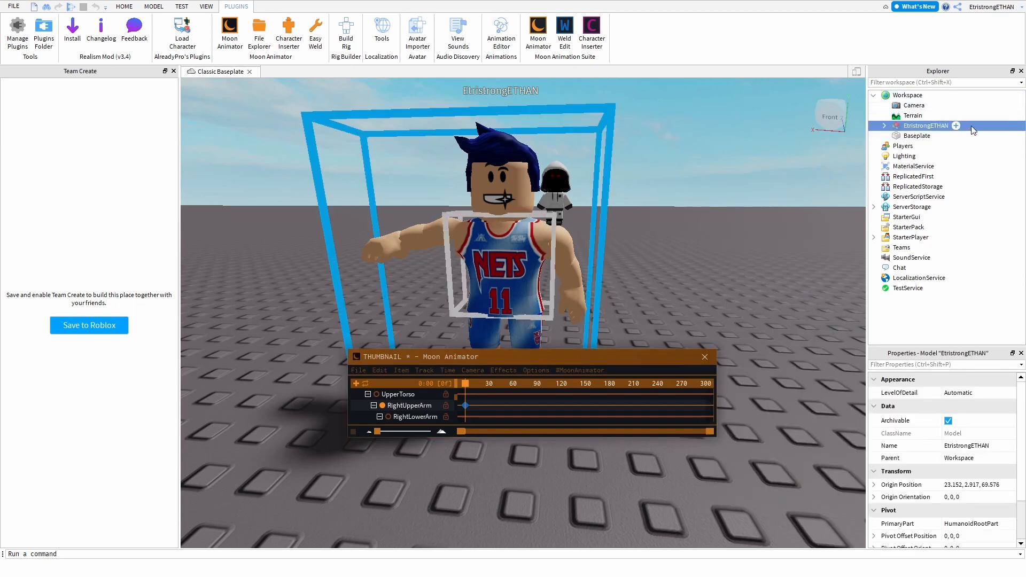
{"action": "right_click", "coordinate": [898, 127]}
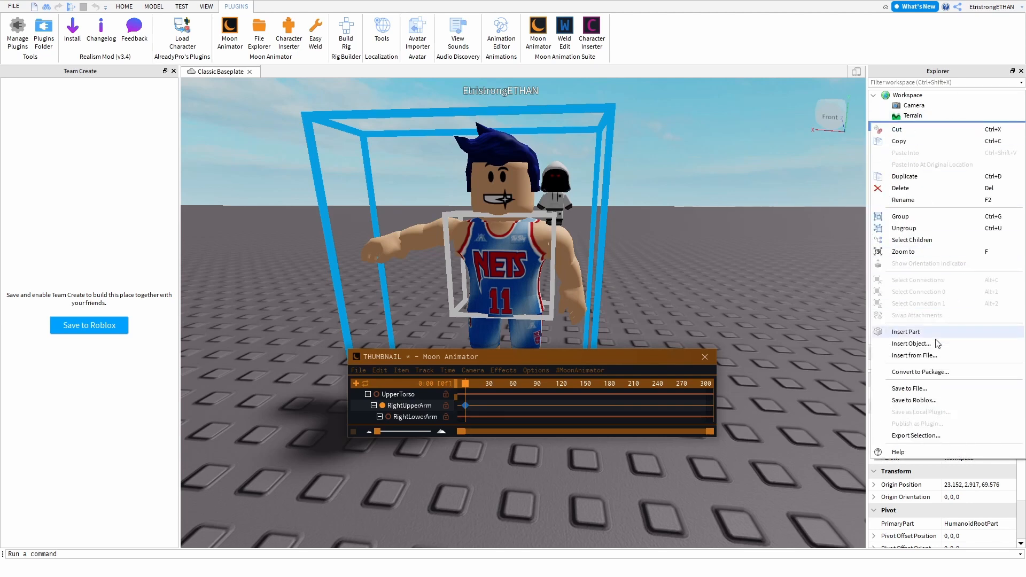
{"action": "left_click", "coordinate": [901, 436]}
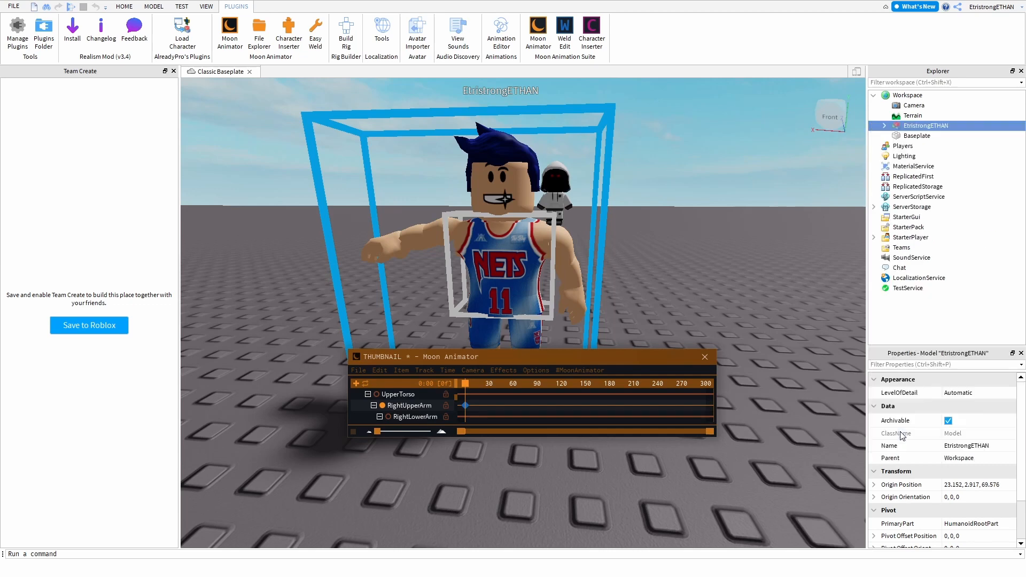
{"action": "left_click", "coordinate": [45, 181]}
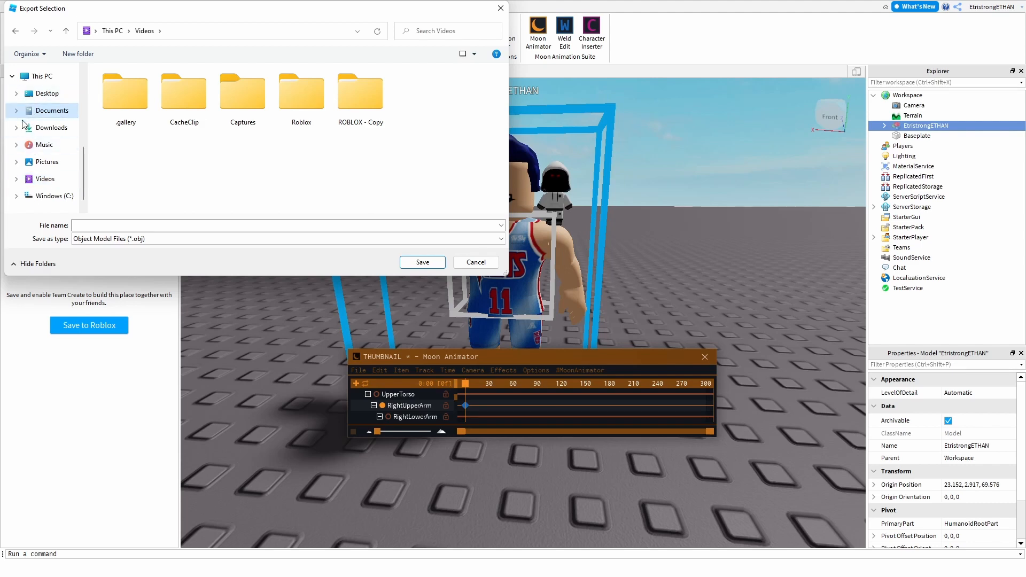
{"action": "left_click", "coordinate": [16, 93]}
{"action": "left_click", "coordinate": [45, 128]}
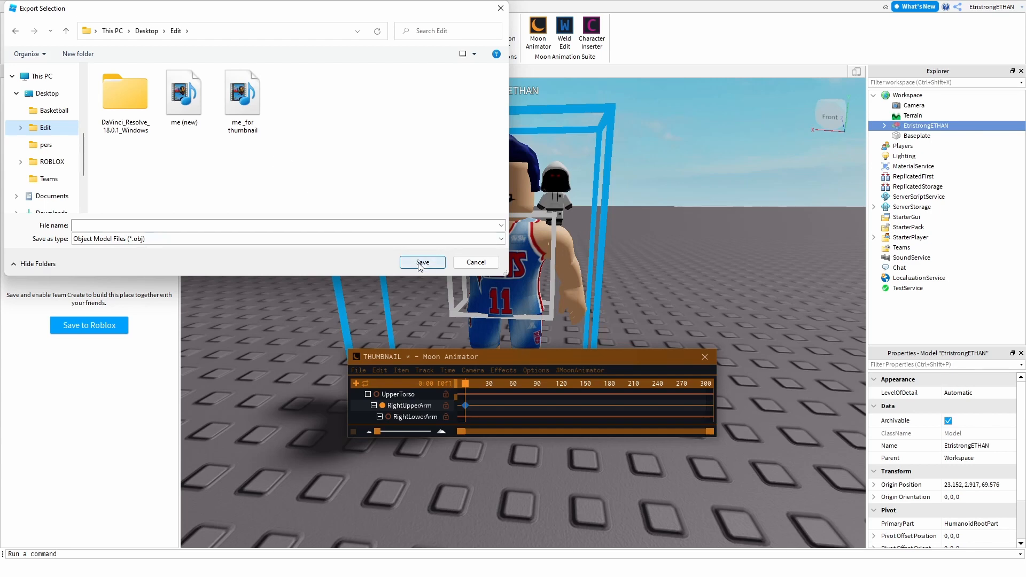
Name the exported OBJ file THUMBNAIL VID and save it
{"action": "left_click", "coordinate": [325, 229]}
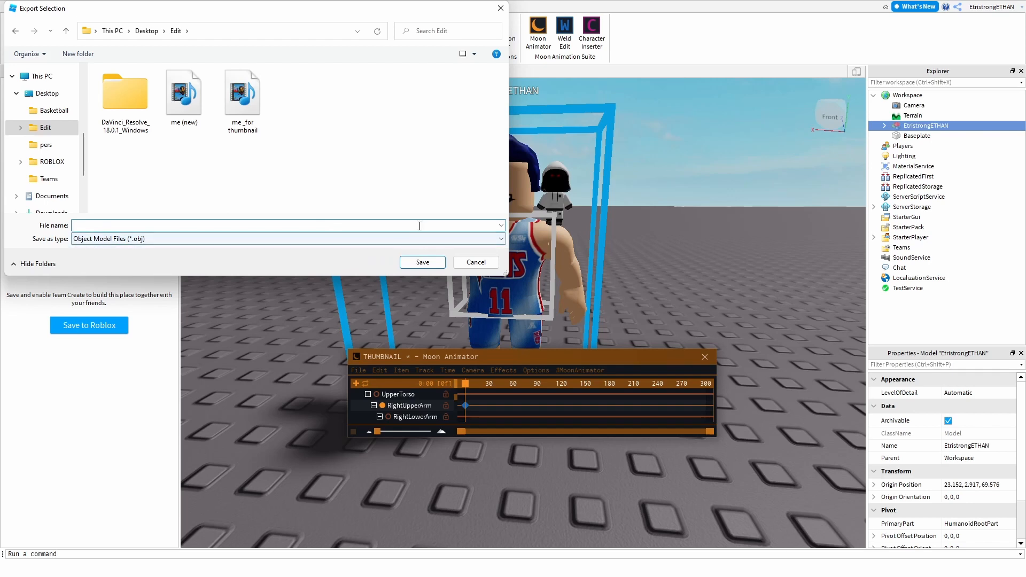
{"action": "type", "text": "THUM"}
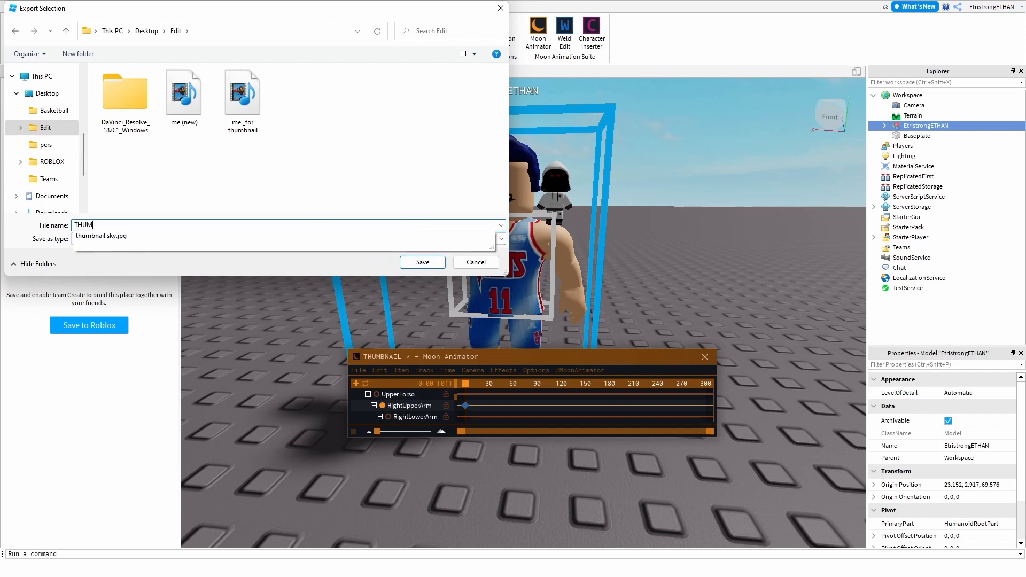
{"action": "type", "text": "BNAIL VID"}
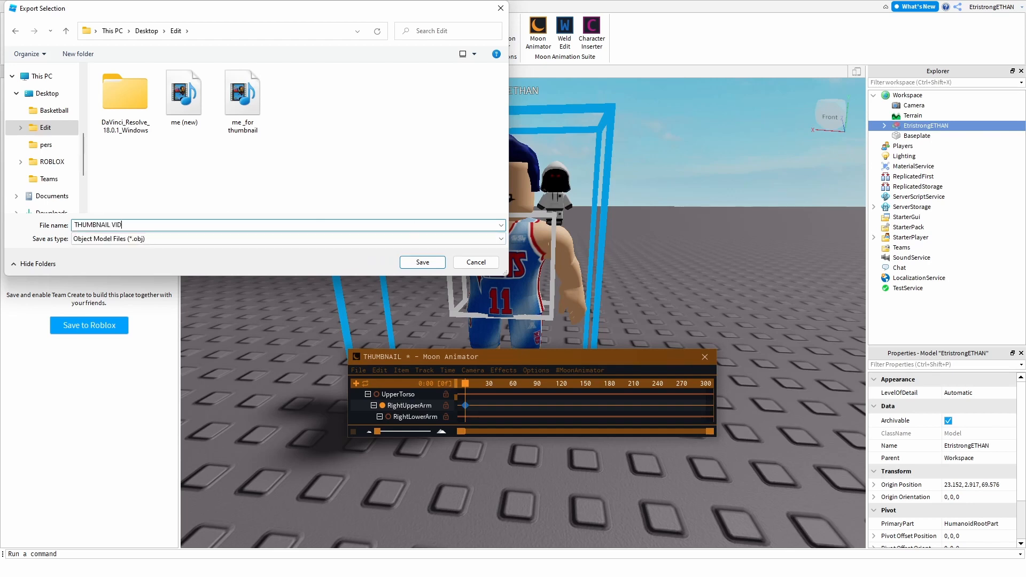
{"action": "left_click", "coordinate": [411, 266]}
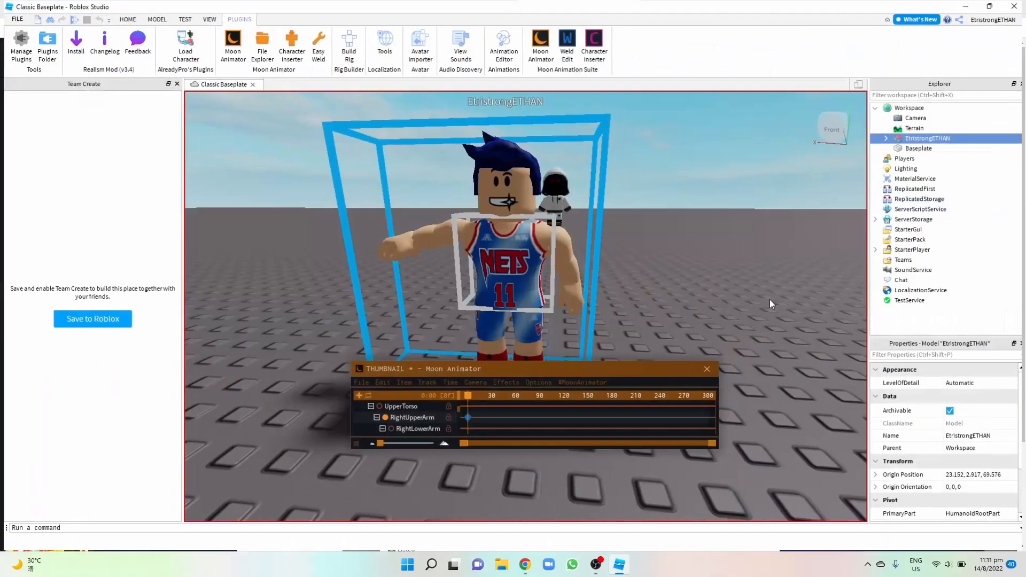
Close the place and save its changes to Roblox as Untitled Game with the default game settings
{"action": "left_click", "coordinate": [1014, 6]}
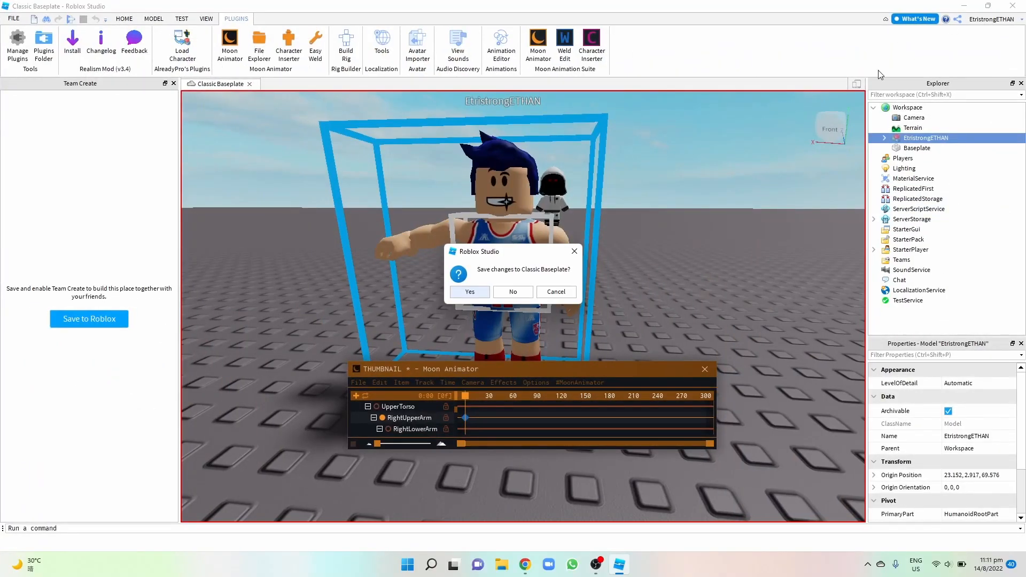
{"action": "left_click", "coordinate": [470, 296]}
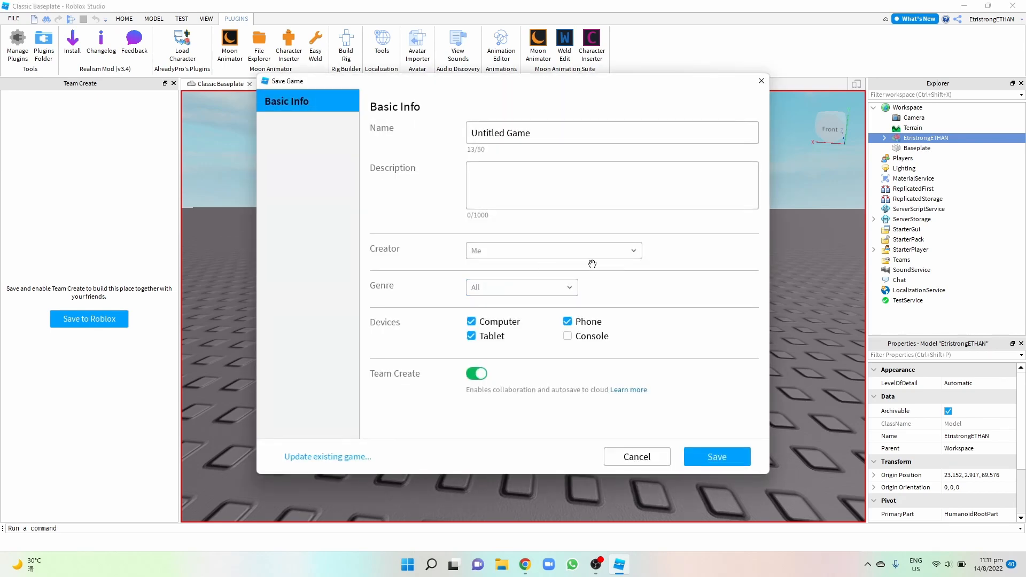
{"action": "left_click", "coordinate": [706, 462]}
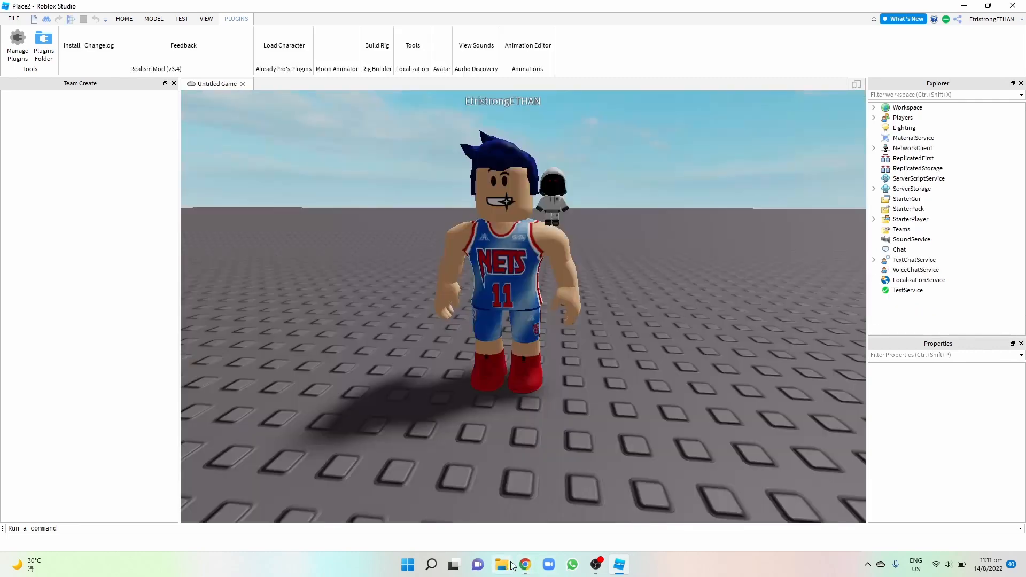
{"action": "mouse_move", "coordinate": [524, 565]}
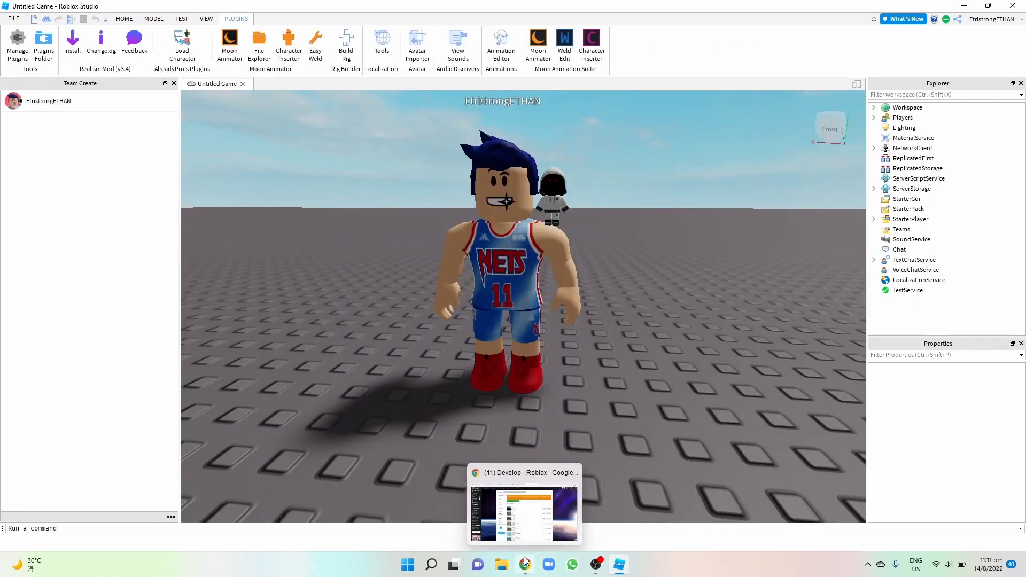
{"action": "left_click", "coordinate": [518, 537]}
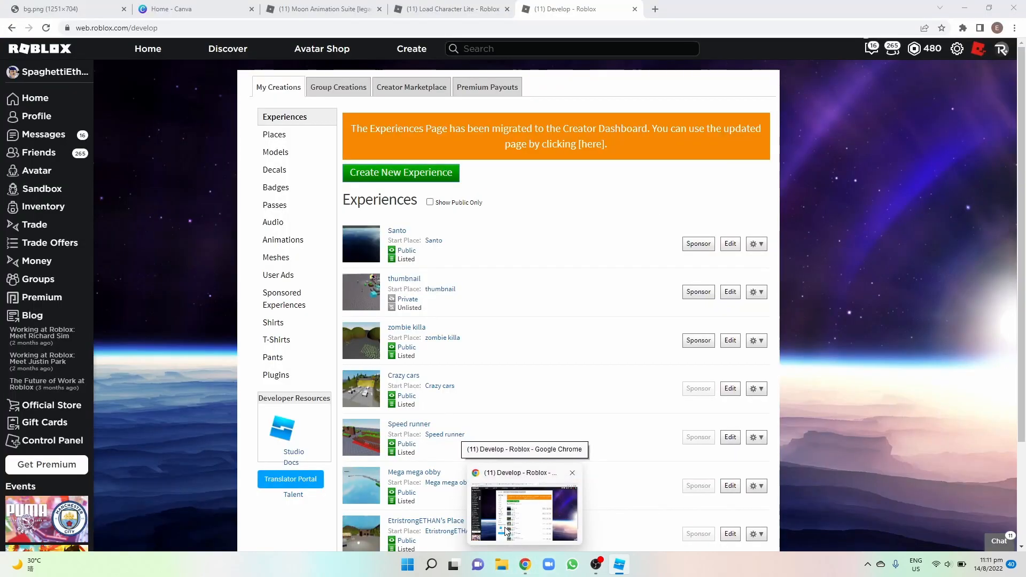
{"action": "left_click", "coordinate": [504, 527]}
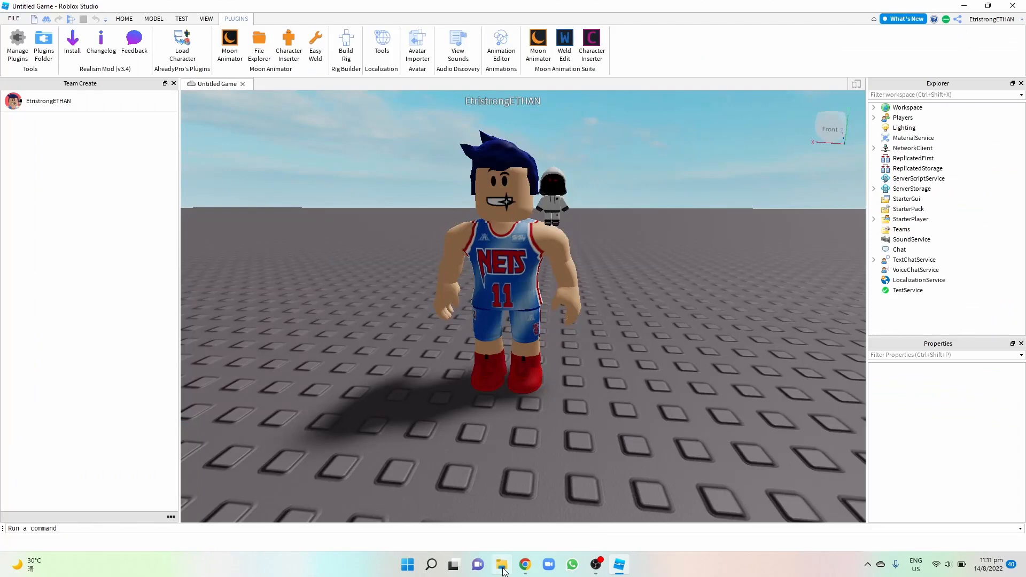
Switch to File Explorer and open the Edit folder on the Desktop
{"action": "left_click", "coordinate": [503, 567]}
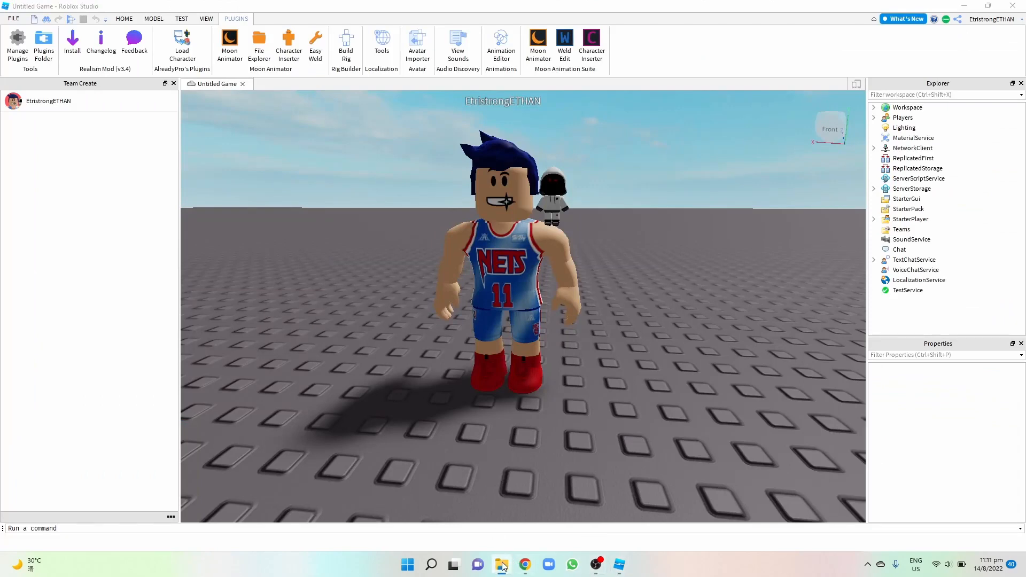
{"action": "left_click", "coordinate": [502, 567]}
{"action": "left_click", "coordinate": [503, 567]}
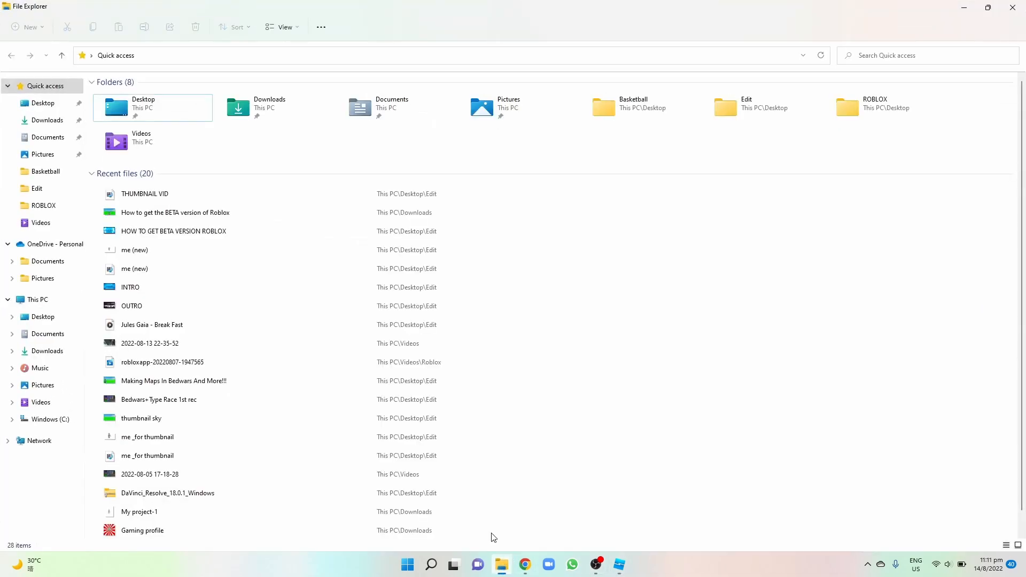
{"action": "left_click", "coordinate": [34, 107]}
{"action": "left_click", "coordinate": [46, 173]}
{"action": "left_click", "coordinate": [54, 189]}
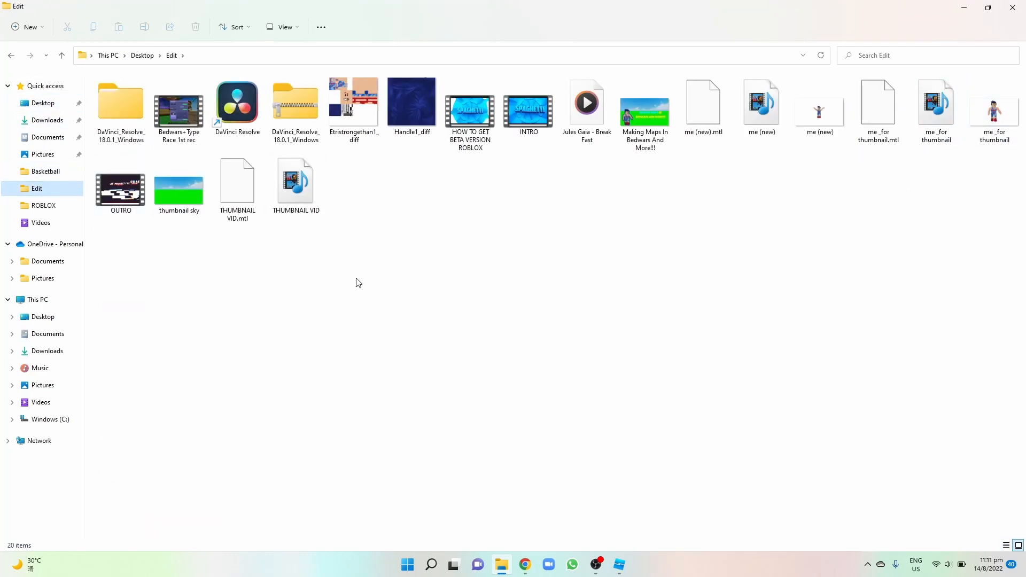
Examine the exported THUMBNAIL VID model file and the file actions available for it
{"action": "left_click", "coordinate": [308, 186]}
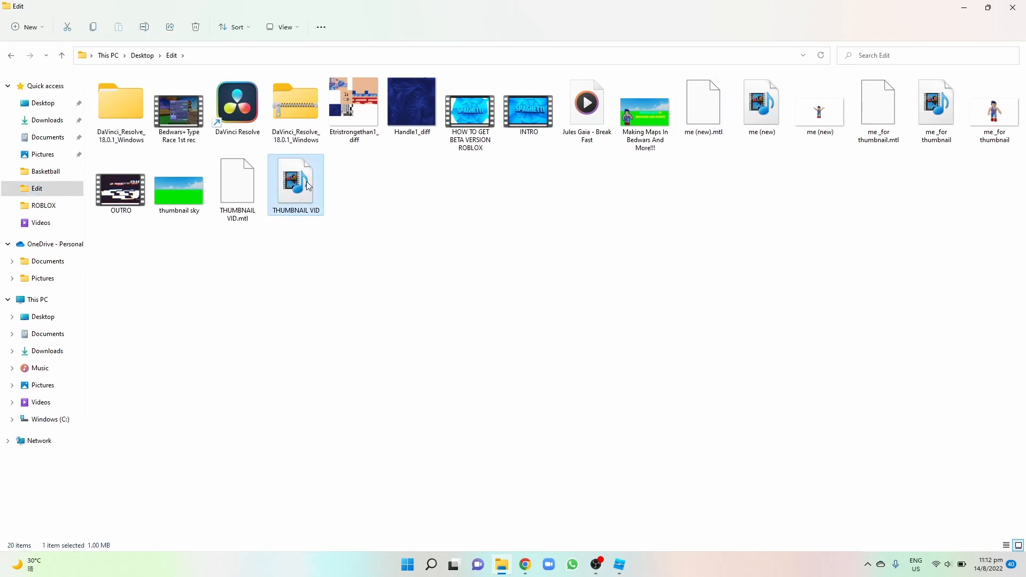
{"action": "right_click", "coordinate": [309, 186]}
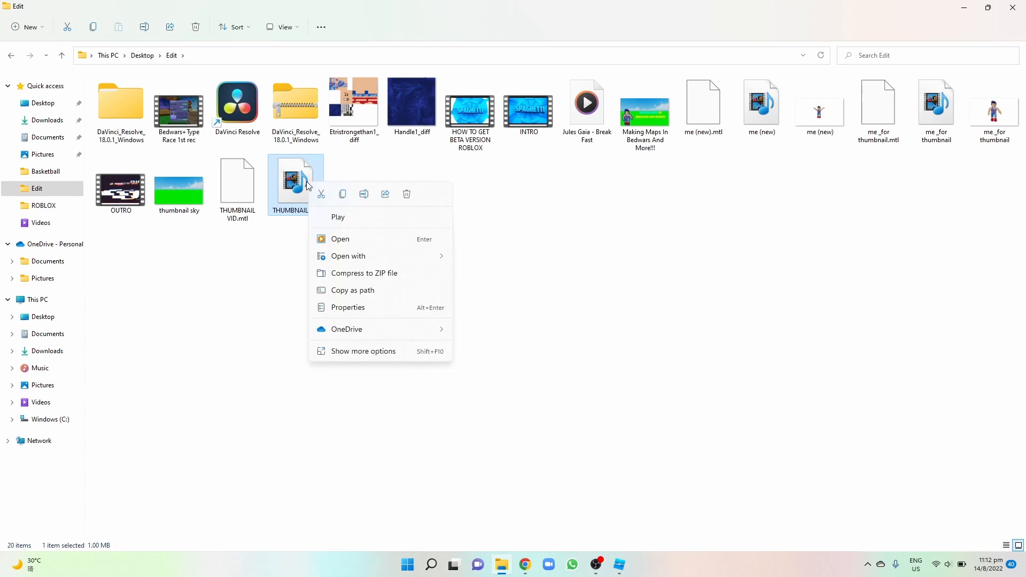
{"action": "left_click", "coordinate": [268, 243]}
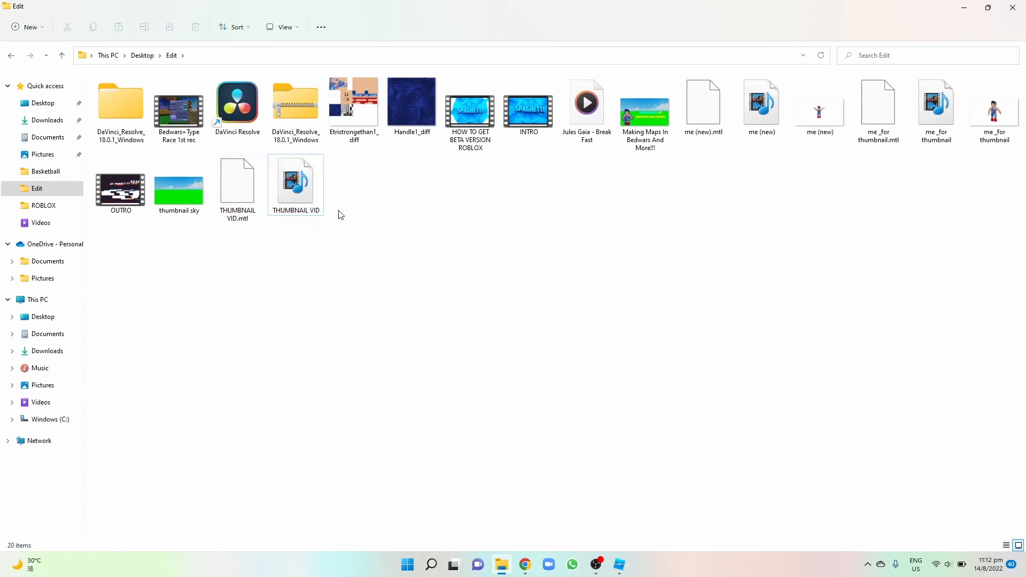
Open the exported THUMBNAIL VID model with 3D Viewer and maximize its window
{"action": "right_click", "coordinate": [299, 190]}
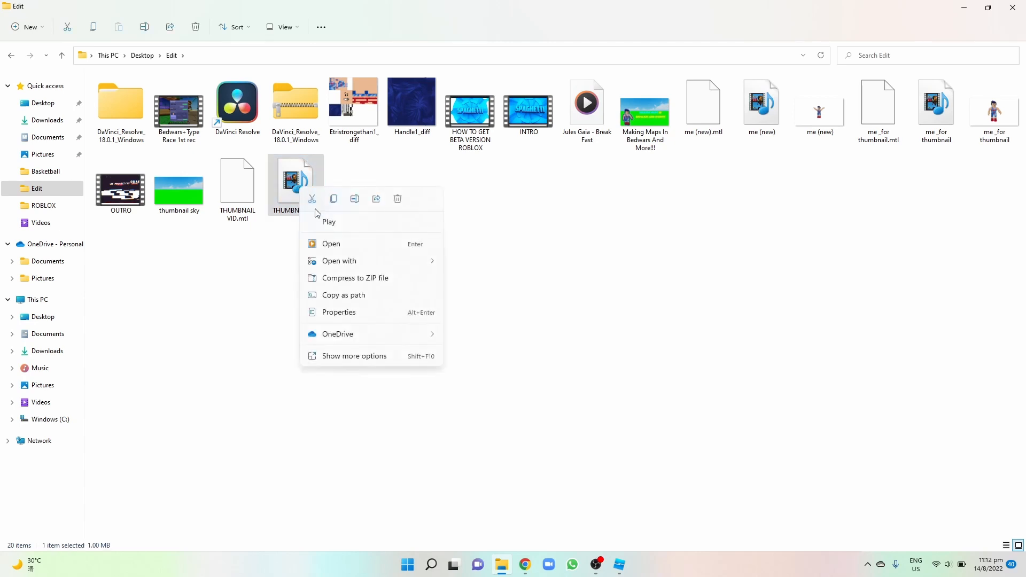
{"action": "left_click", "coordinate": [353, 357]}
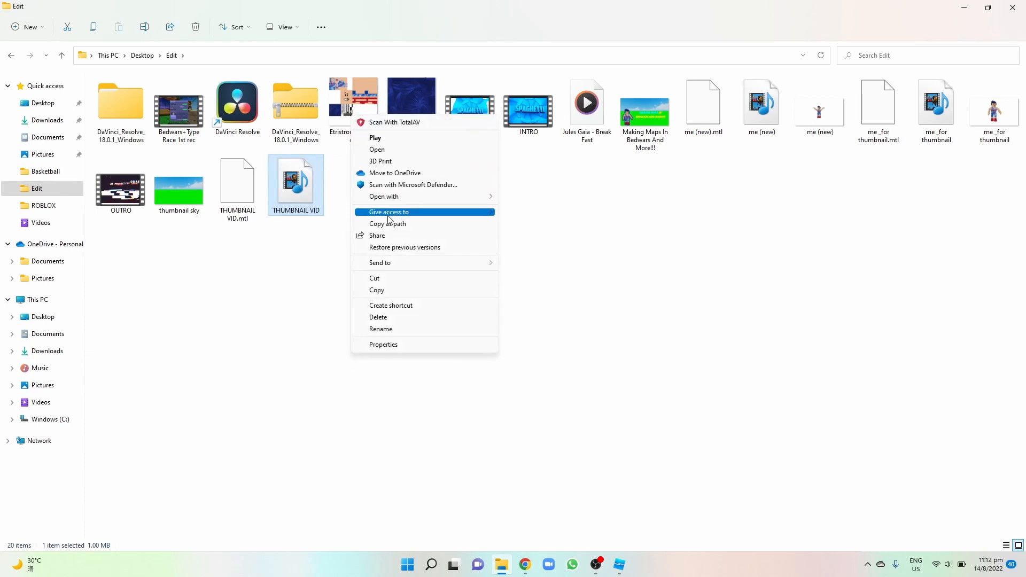
{"action": "mouse_move", "coordinate": [392, 199]}
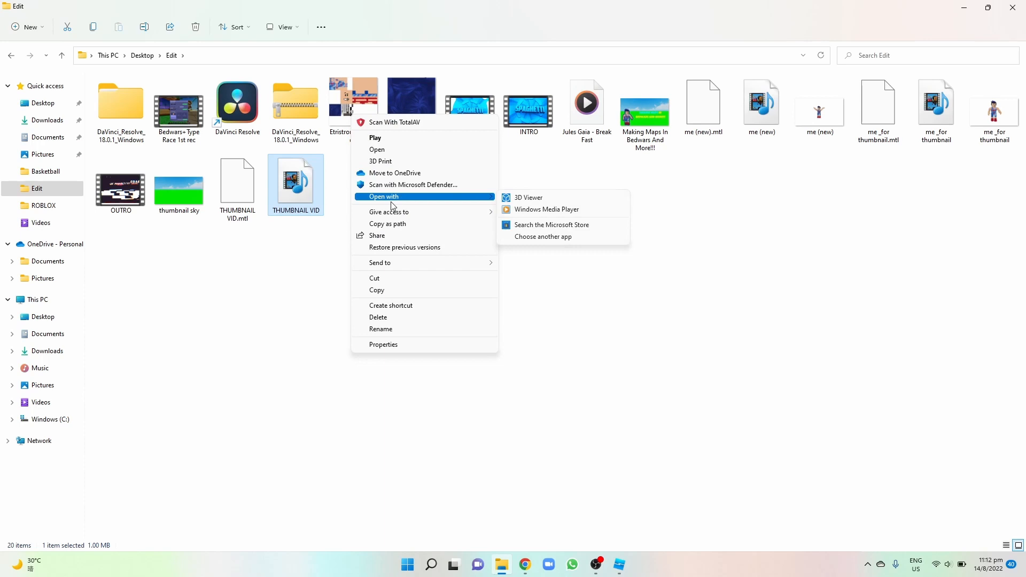
{"action": "left_click", "coordinate": [524, 198]}
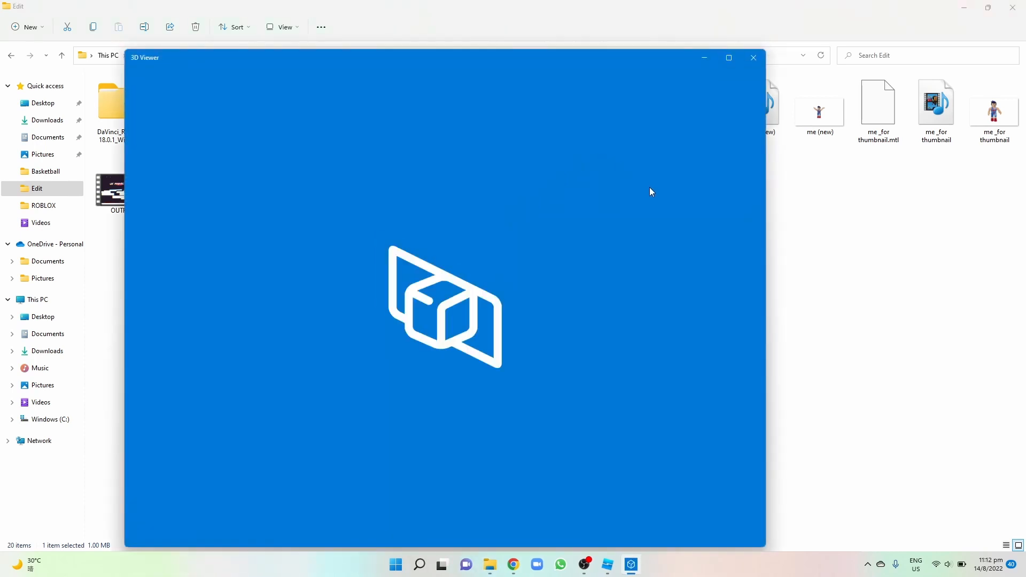
{"action": "left_click", "coordinate": [734, 54]}
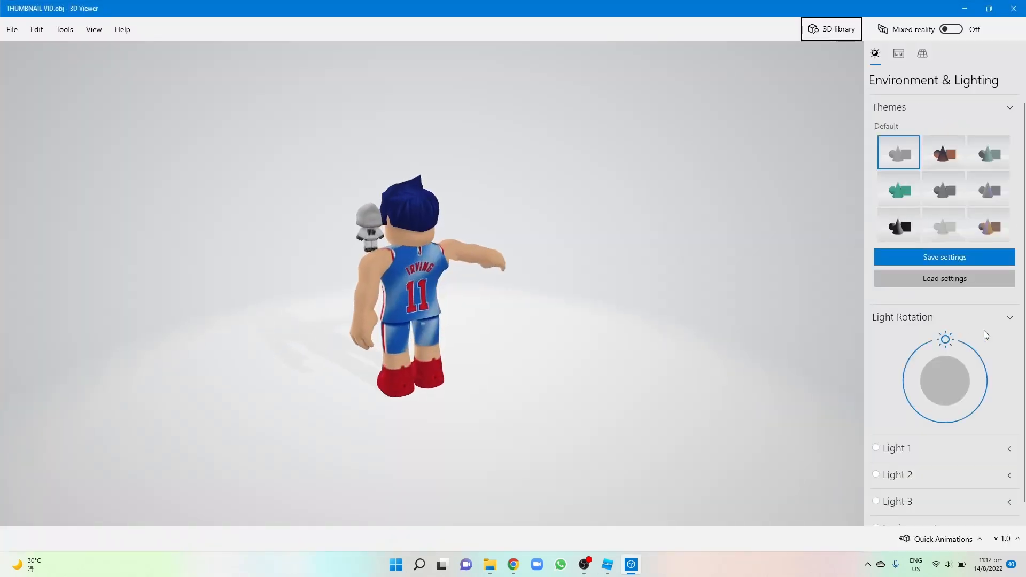
Turn the avatar model to face the front and rotate the light to the lower-left part of the light rotation dial
{"action": "left_click_drag", "start_coordinate": [946, 340], "coordinate": [874, 425]}
{"action": "left_click_drag", "start_coordinate": [772, 393], "coordinate": [655, 344]}
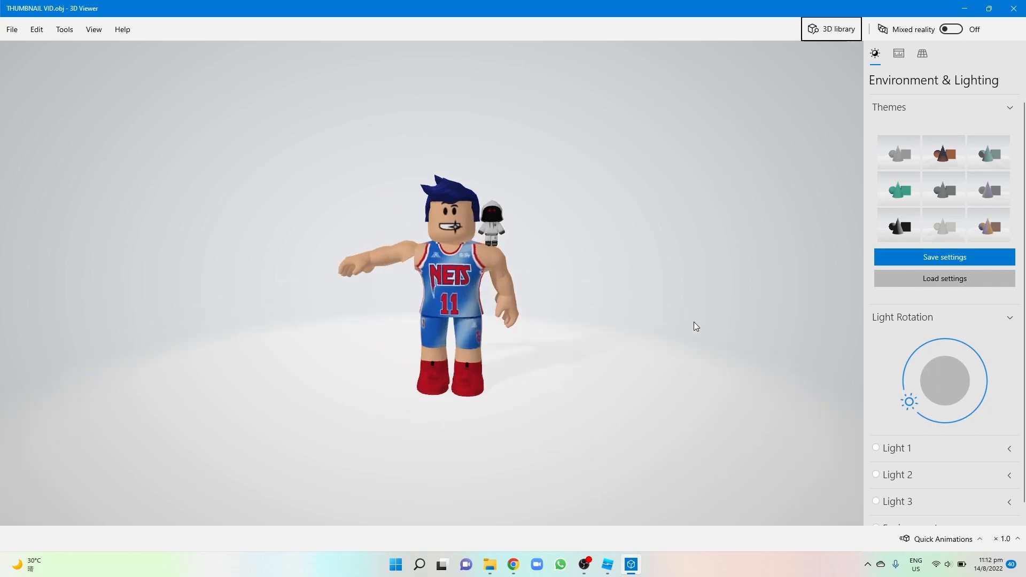
{"action": "left_click_drag", "start_coordinate": [901, 376], "coordinate": [912, 415]}
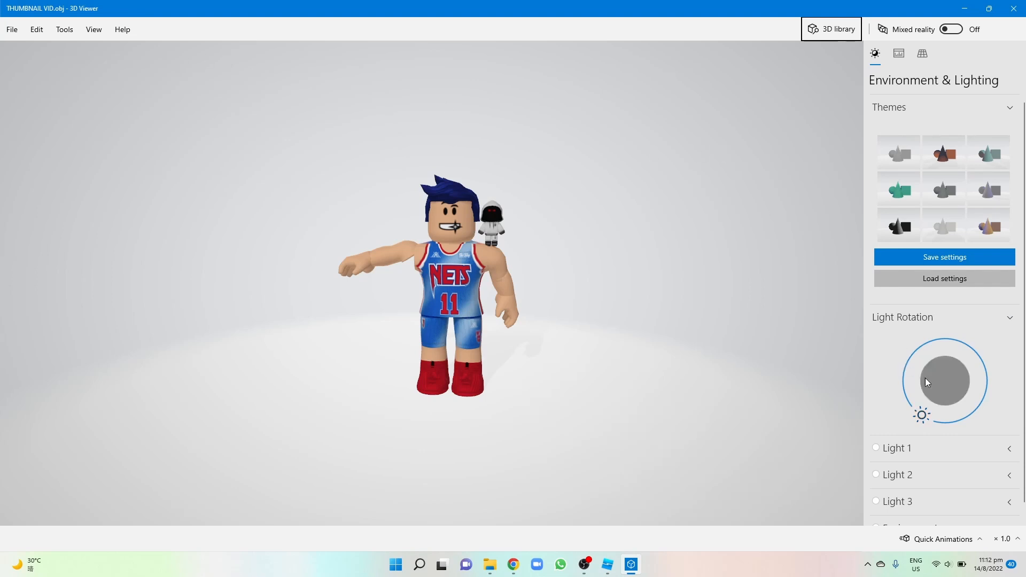
{"action": "left_click_drag", "start_coordinate": [922, 414], "coordinate": [922, 415]}
Set up an image export of the model as PNG at HD 1080 (16:9) with transparency enabled
{"action": "left_click", "coordinate": [12, 30]}
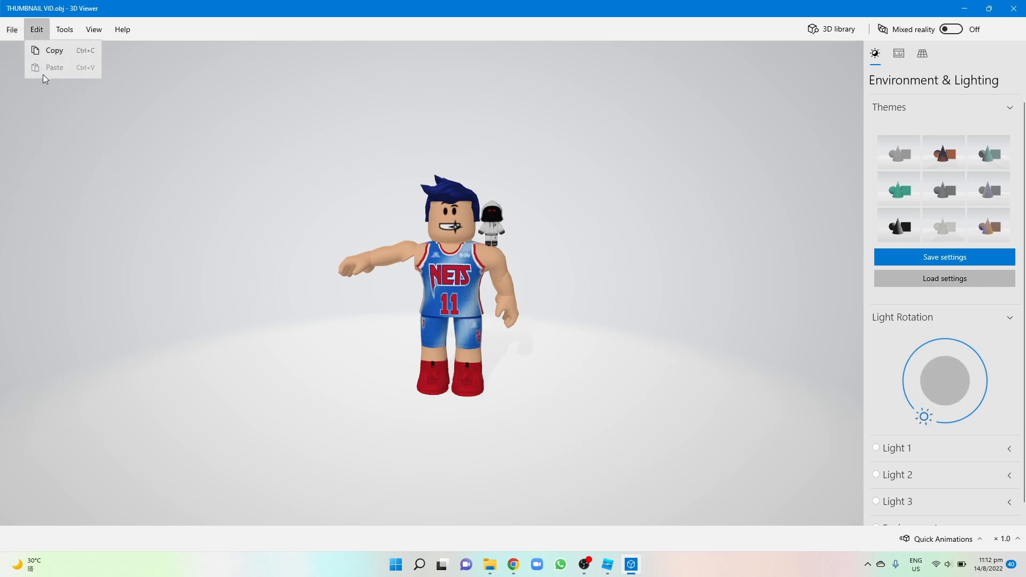
{"action": "left_click", "coordinate": [8, 36]}
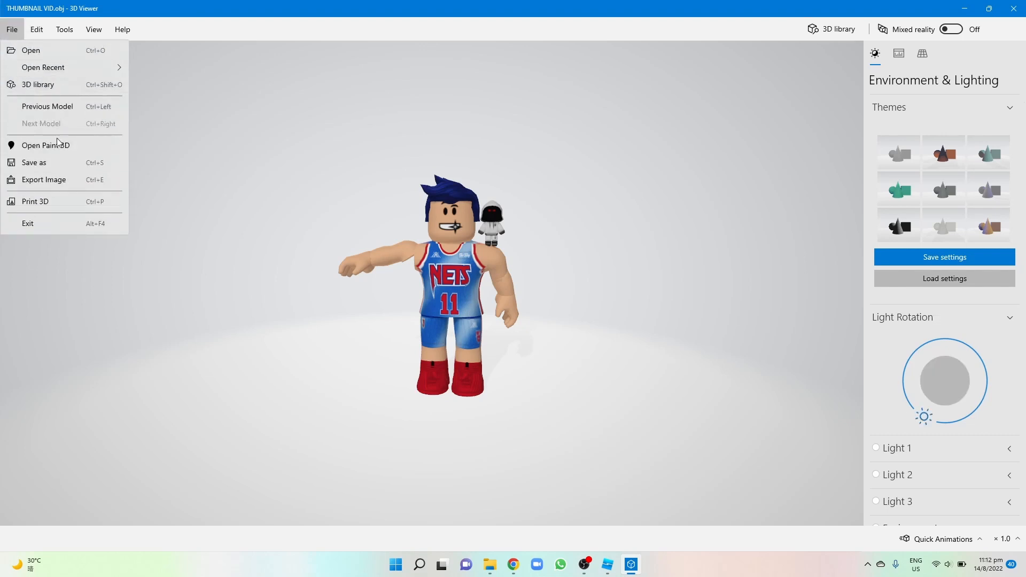
{"action": "left_click", "coordinate": [41, 187]}
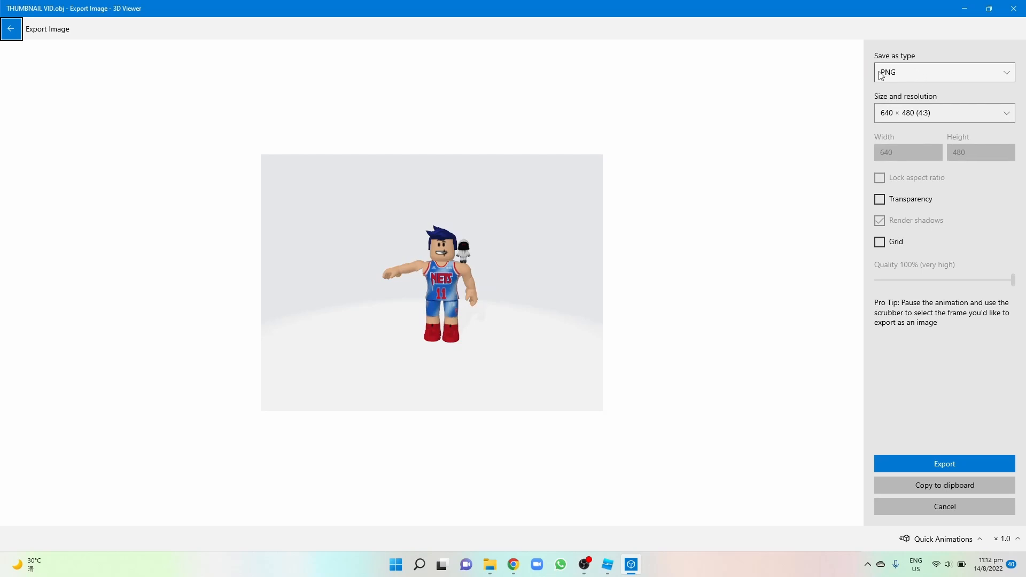
{"action": "left_click", "coordinate": [920, 113]}
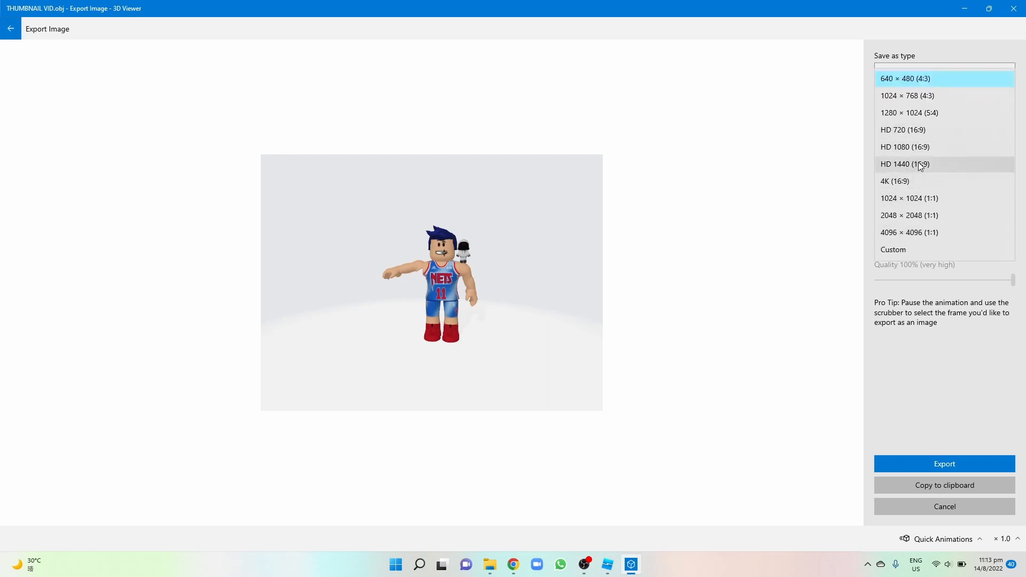
{"action": "left_click", "coordinate": [921, 146]}
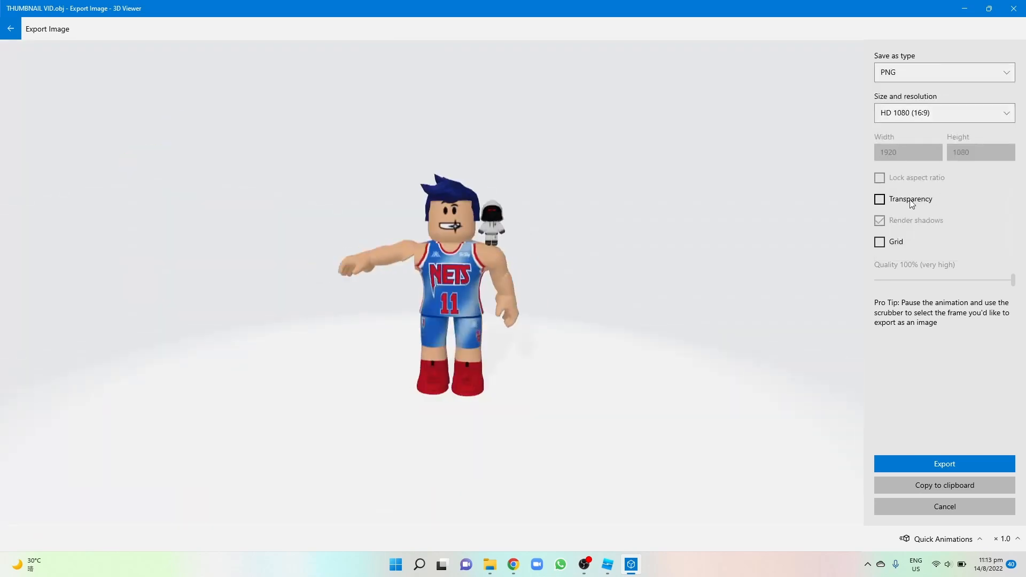
{"action": "left_click", "coordinate": [880, 200]}
Export the image as THUMBNAIL VID into the Desktop's Edit folder and close 3D Viewer
{"action": "left_click", "coordinate": [951, 465]}
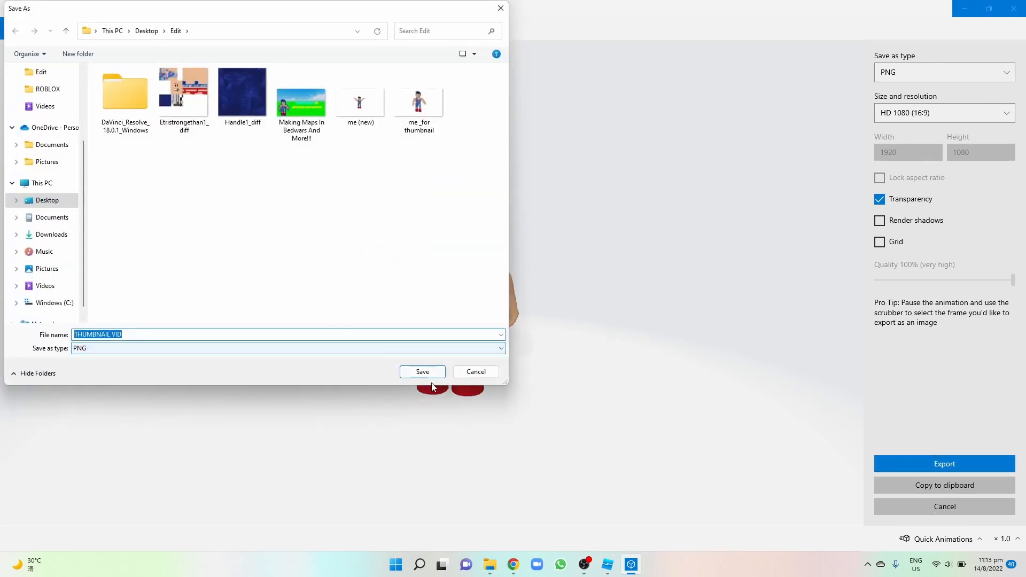
{"action": "left_click", "coordinate": [422, 372]}
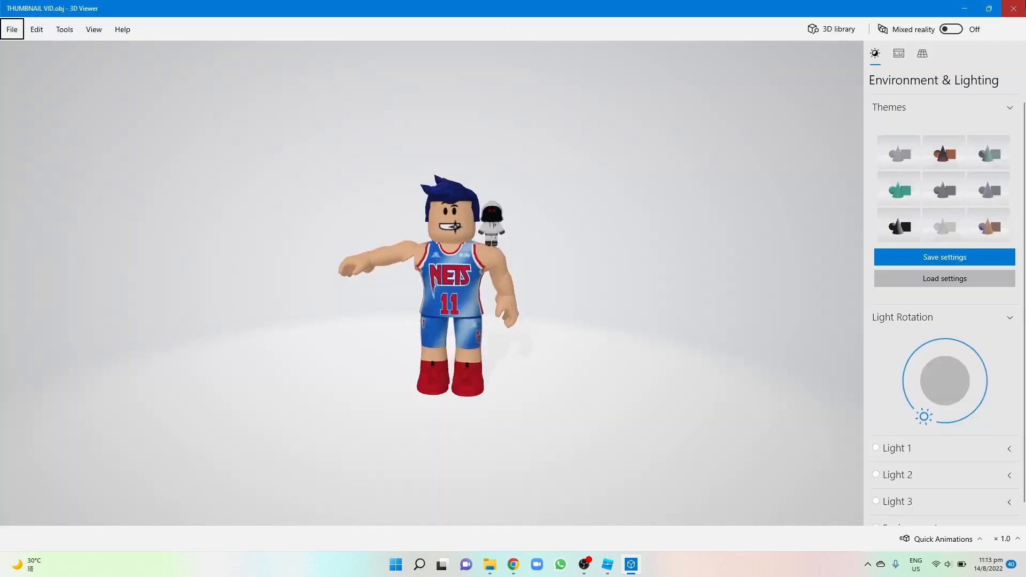
{"action": "left_click", "coordinate": [1013, 8]}
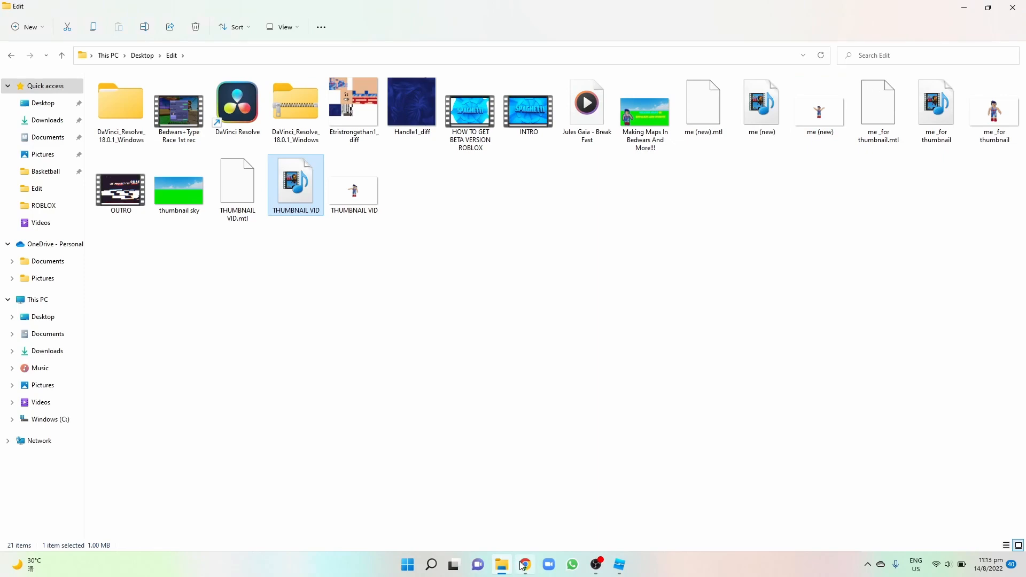
Switch to Canva in Chrome and create a blank YouTube Thumbnail design
{"action": "left_click", "coordinate": [525, 565]}
{"action": "left_click", "coordinate": [398, 6]}
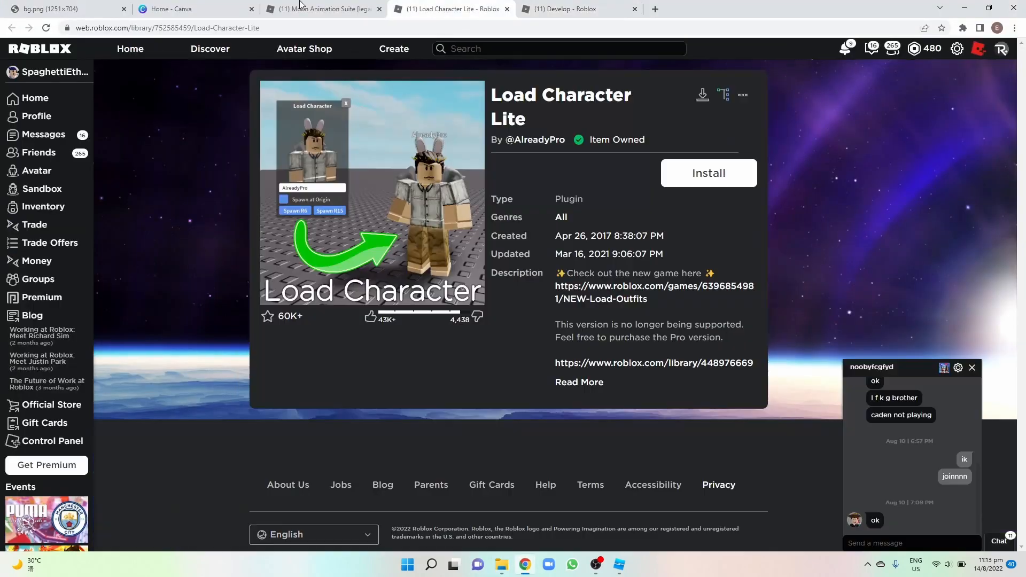
{"action": "left_click", "coordinate": [220, 7]}
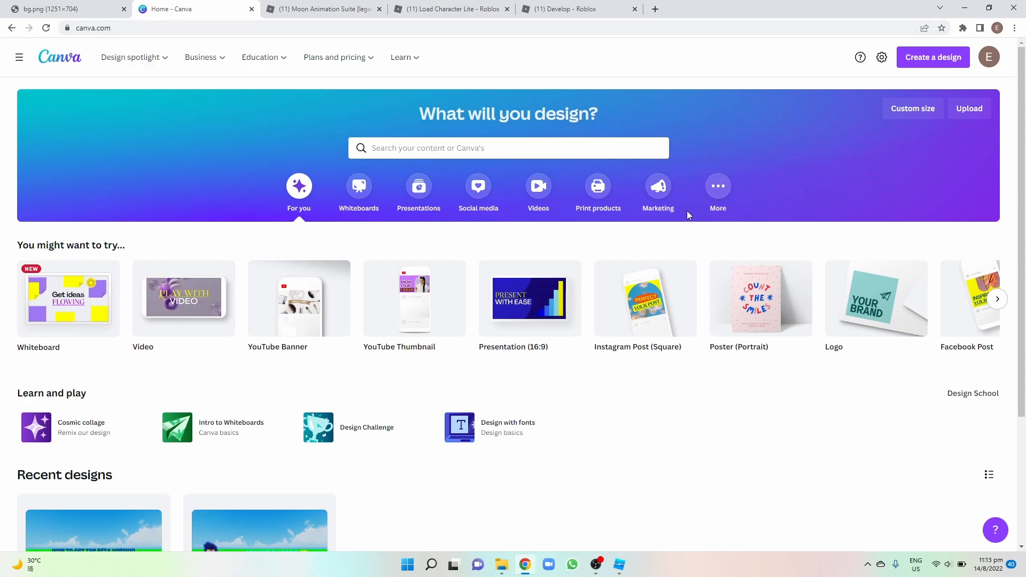
{"action": "mouse_move", "coordinate": [448, 306]}
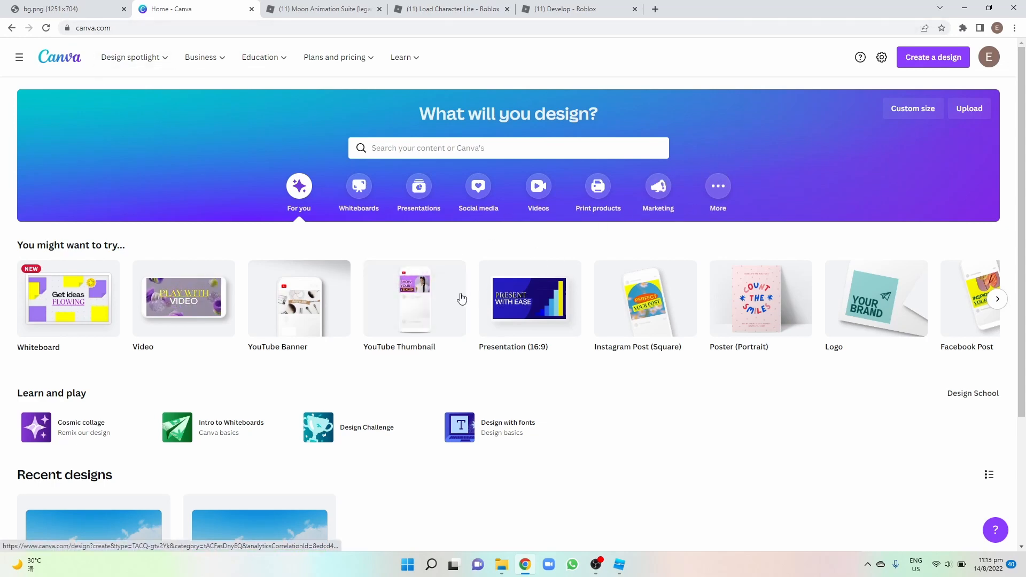
{"action": "left_click", "coordinate": [438, 311]}
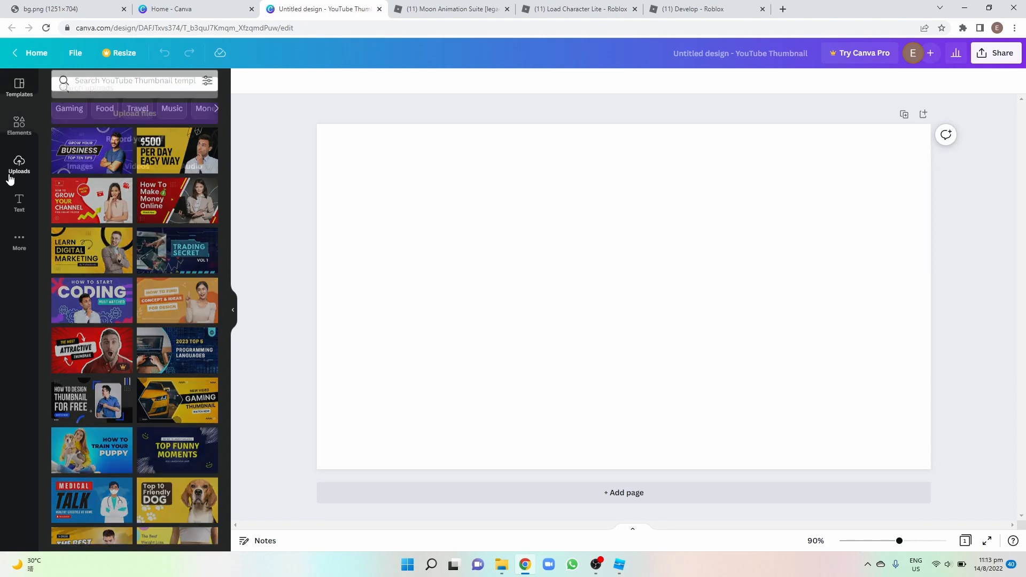
Upload the THUMBNAIL VID image from the Desktop's Edit folder and add it to the blank page
{"action": "left_click", "coordinate": [15, 175]}
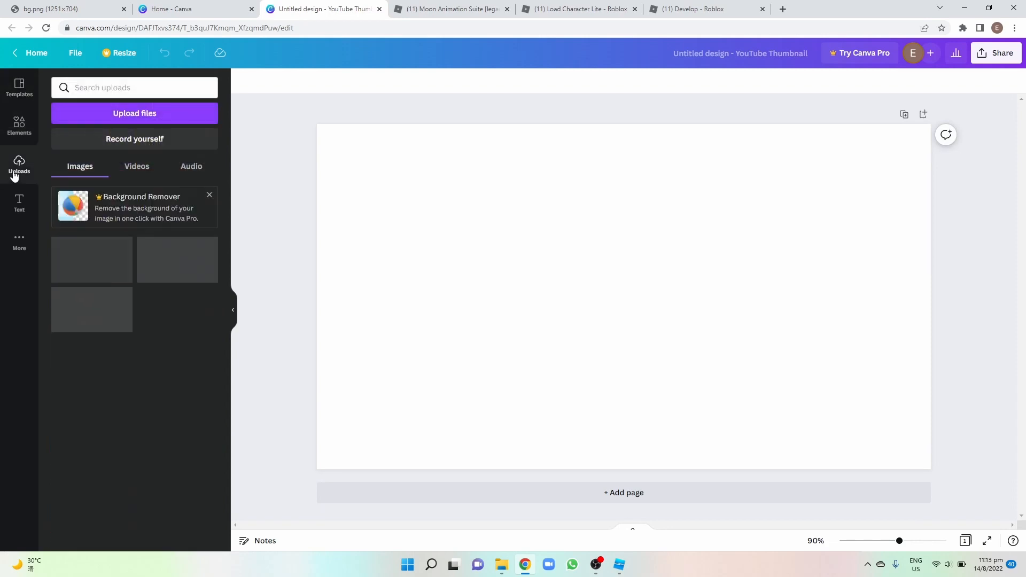
{"action": "left_click", "coordinate": [134, 112]}
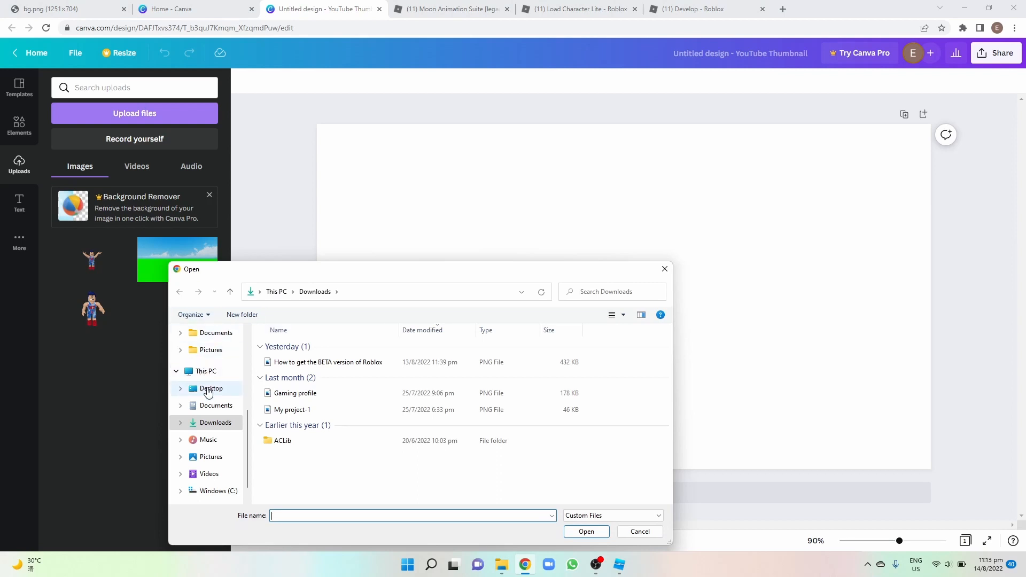
{"action": "left_click", "coordinate": [208, 391]}
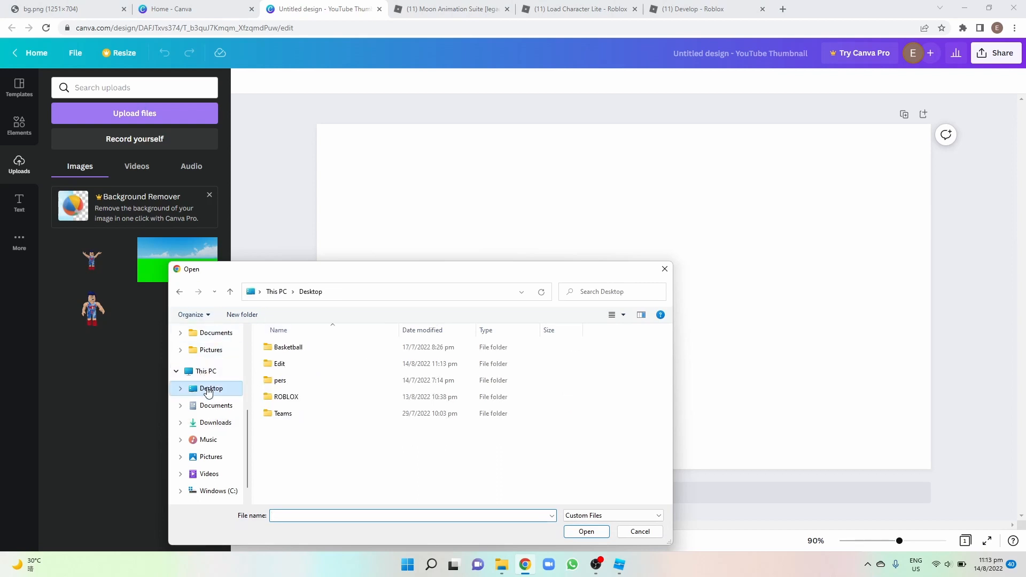
{"action": "double_click", "coordinate": [322, 363]}
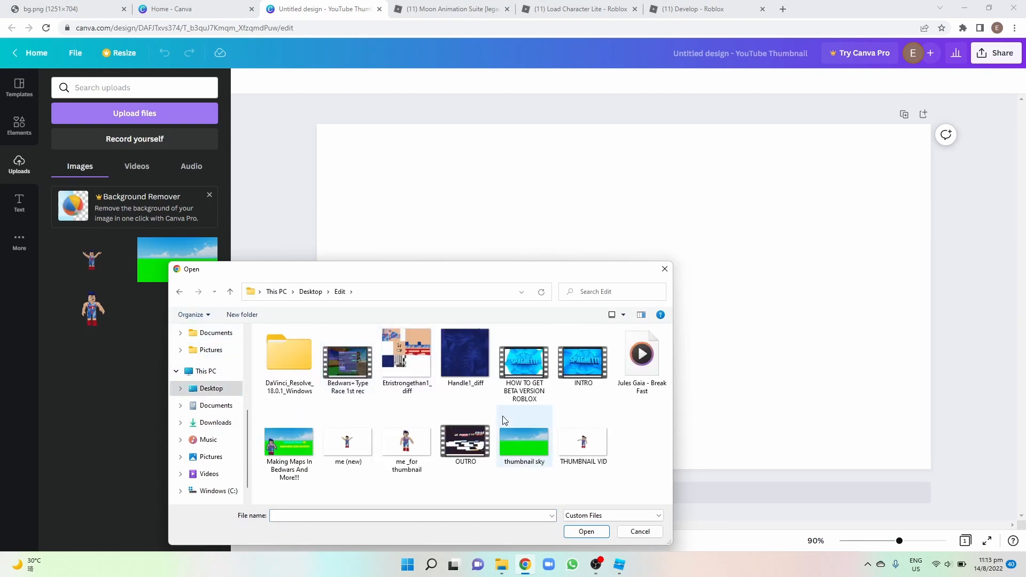
{"action": "left_click", "coordinate": [573, 433]}
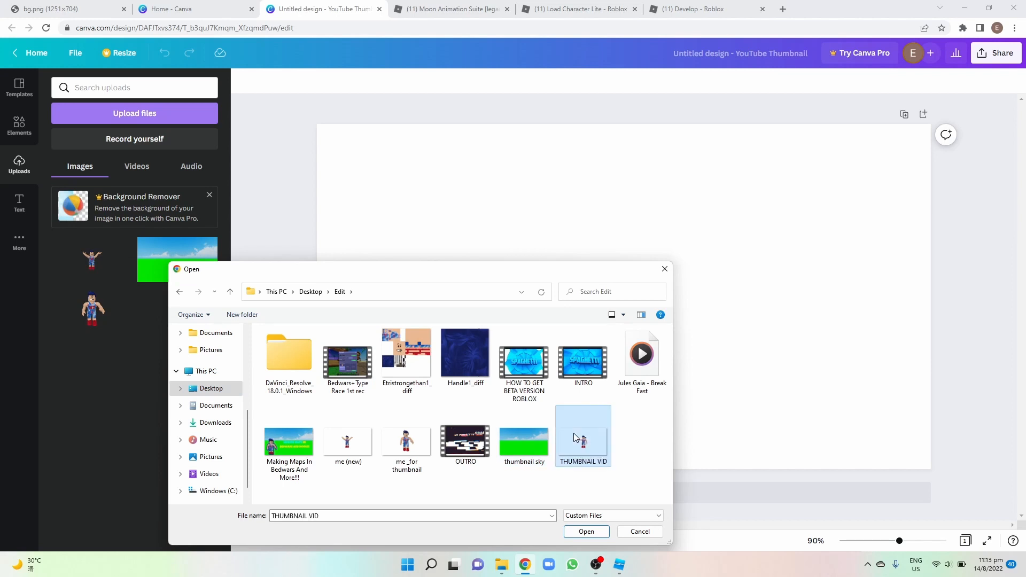
{"action": "right_click", "coordinate": [573, 433]}
{"action": "left_click", "coordinate": [585, 532]}
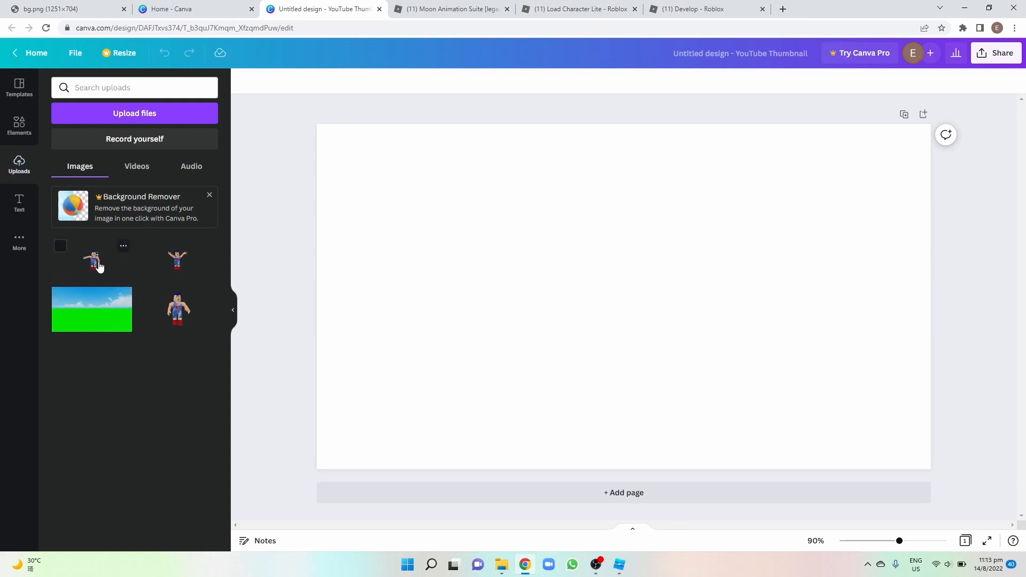
{"action": "left_click", "coordinate": [101, 265]}
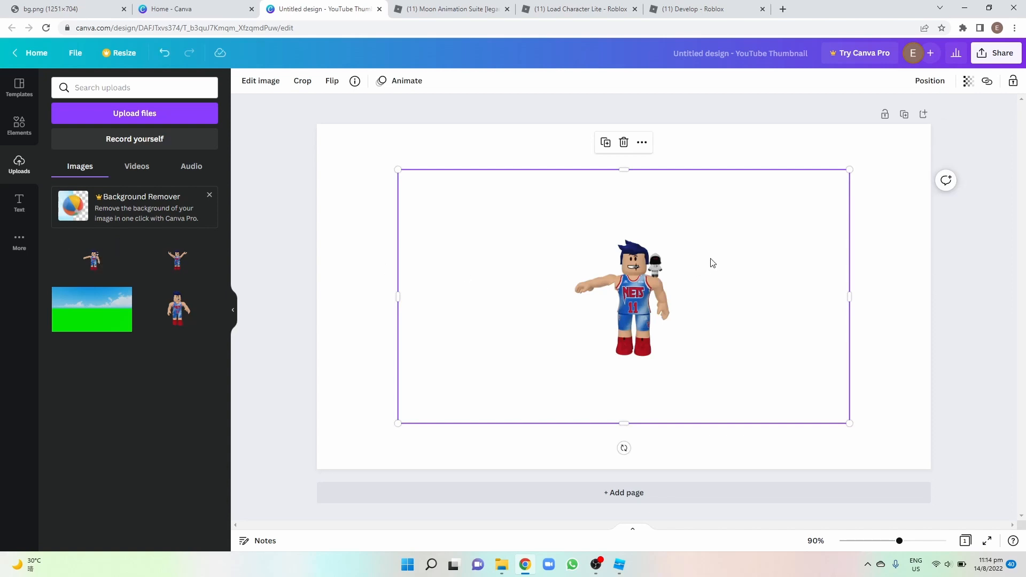
{"action": "left_click", "coordinate": [1009, 264]}
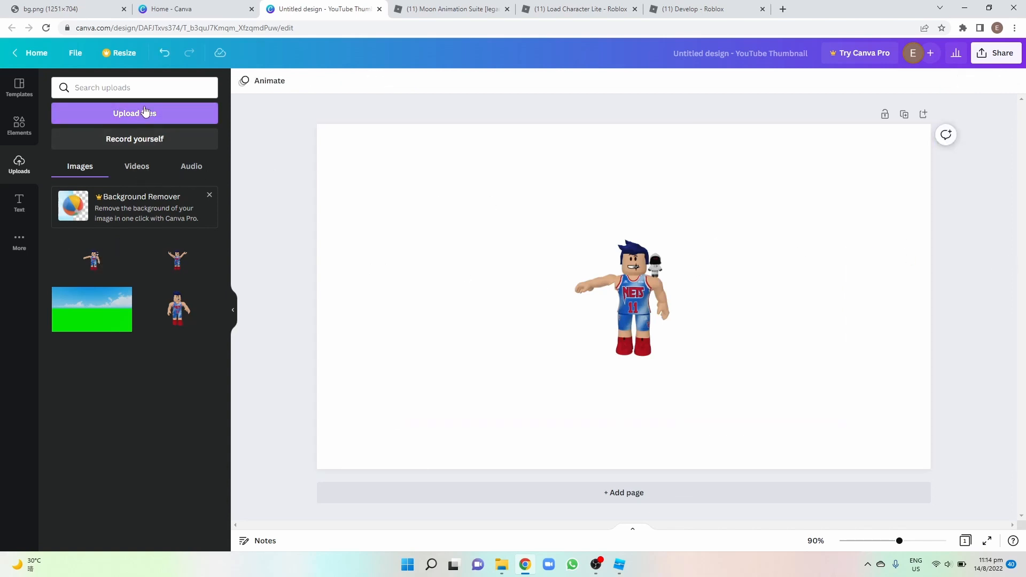
Upload the thumbnail sky image, add it to the page and enlarge it to cover the whole canvas
{"action": "left_click", "coordinate": [143, 112]}
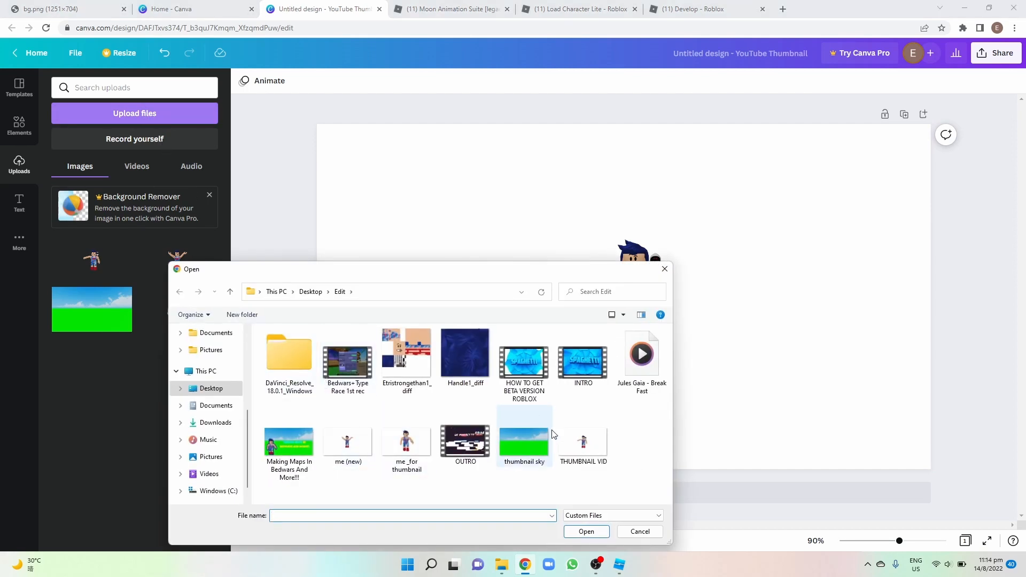
{"action": "left_click", "coordinate": [546, 431]}
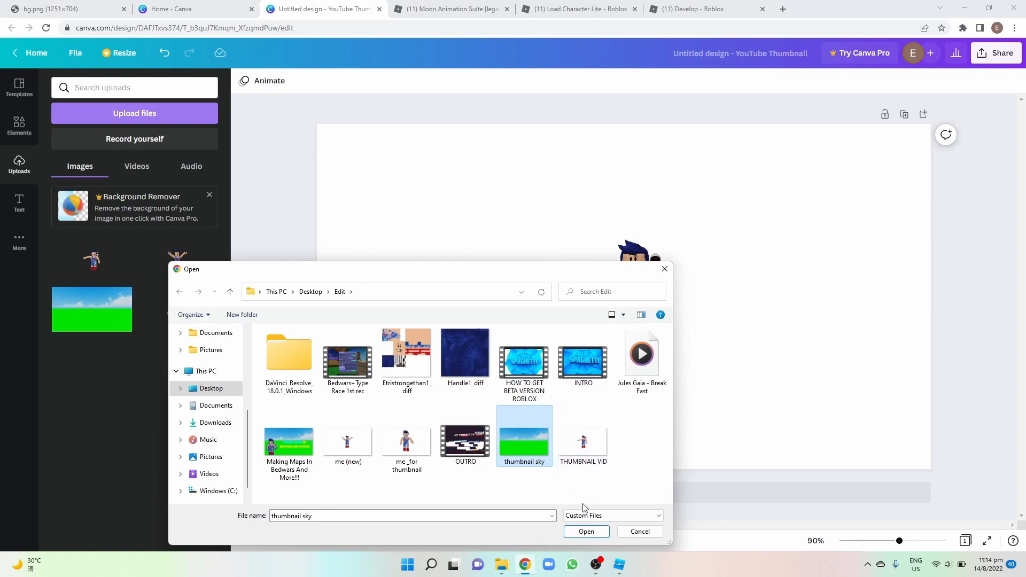
{"action": "left_click", "coordinate": [587, 532]}
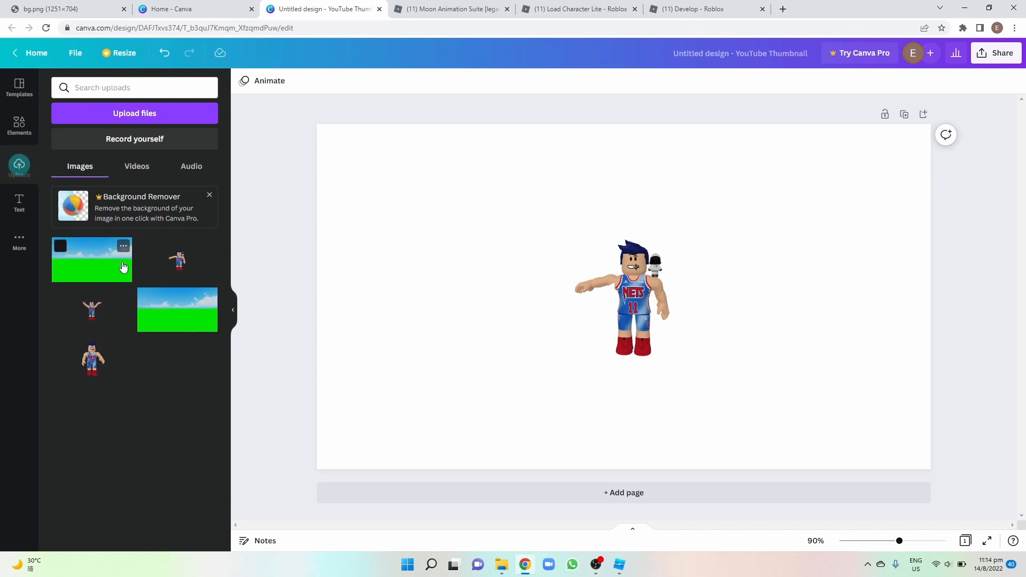
{"action": "left_click", "coordinate": [123, 267]}
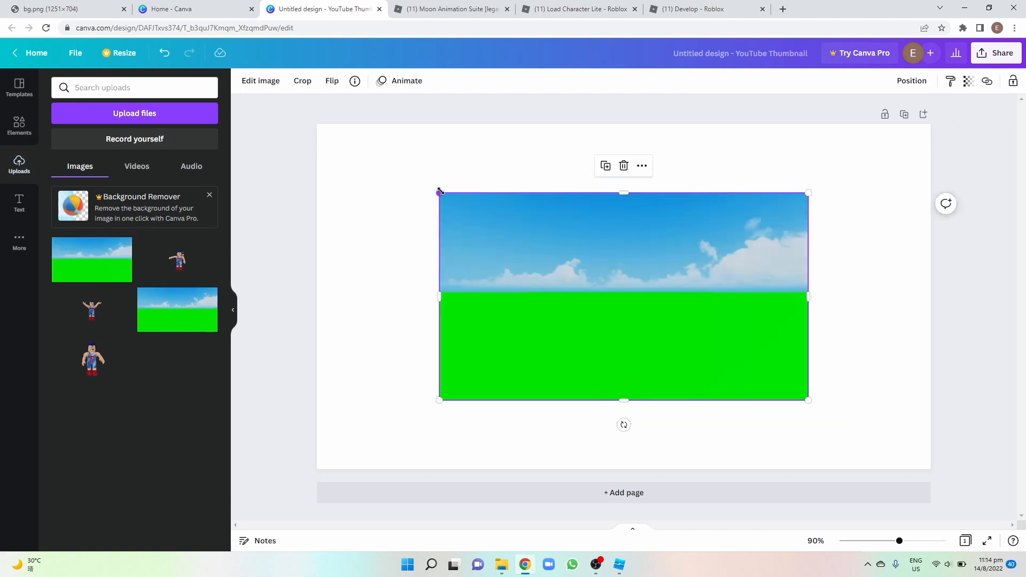
{"action": "left_click_drag", "start_coordinate": [440, 192], "coordinate": [302, 145]}
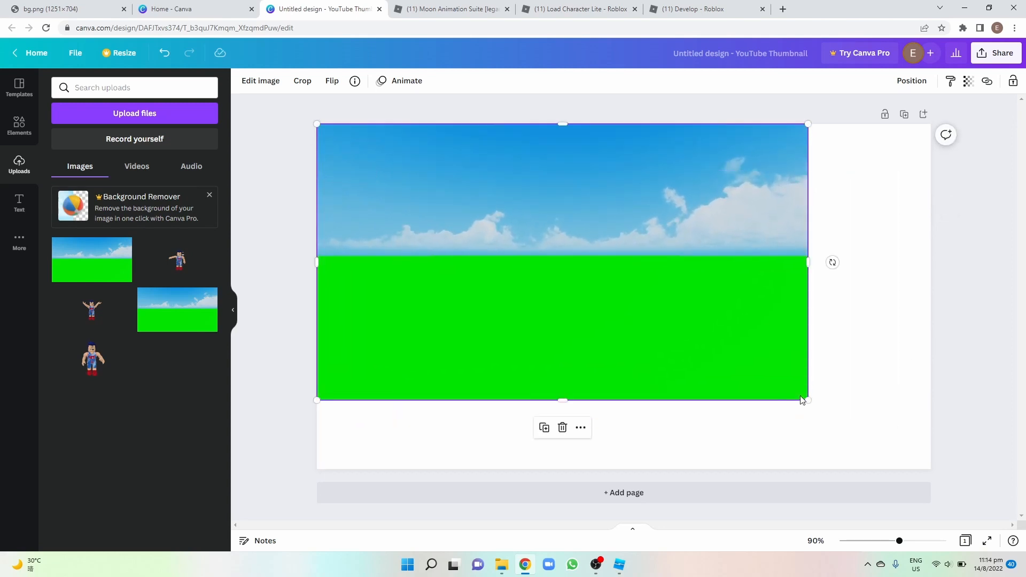
{"action": "left_click_drag", "start_coordinate": [809, 403], "coordinate": [918, 473]}
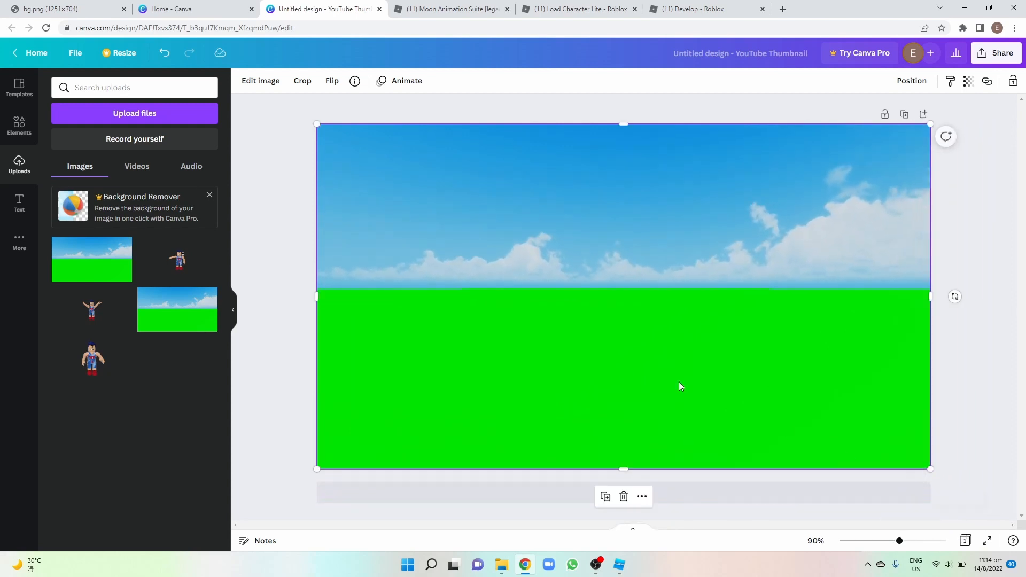
Add the uploaded avatar image over the sky background and move it to the page's lower-right corner
{"action": "left_click", "coordinate": [168, 264]}
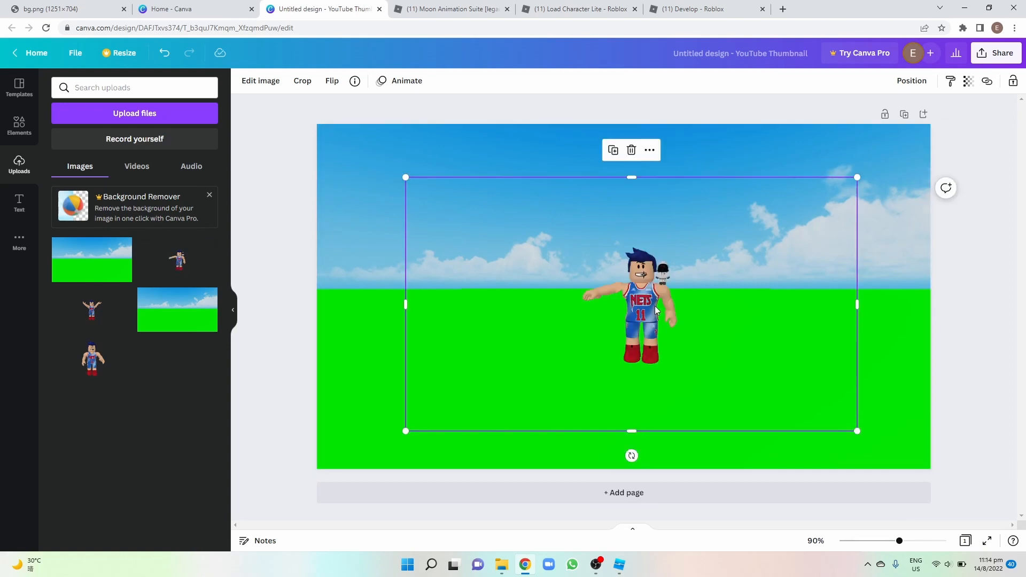
{"action": "left_click_drag", "start_coordinate": [656, 310], "coordinate": [874, 405]}
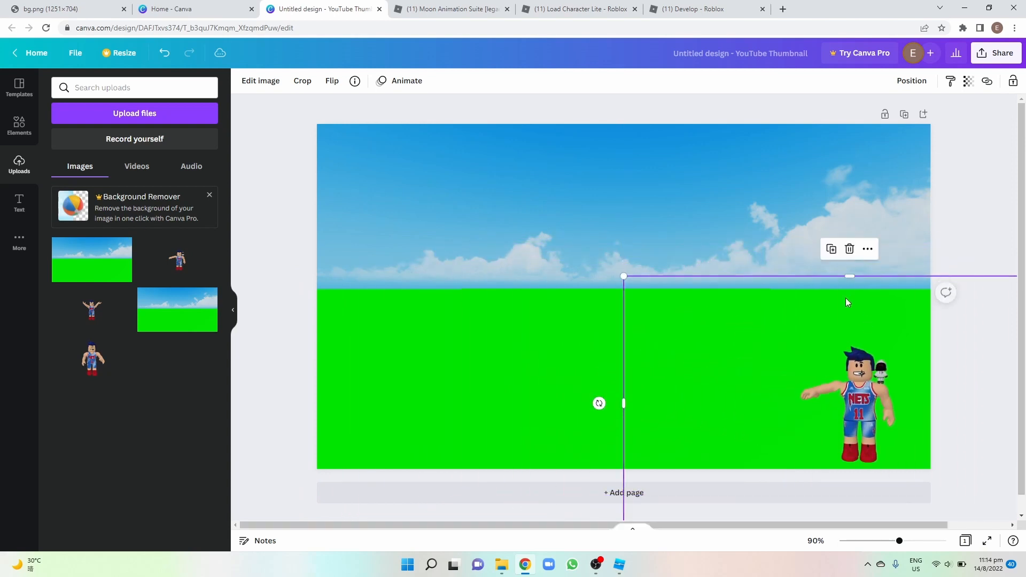
Enlarge the avatar image on the page and dismiss the antivirus notice covering it
{"action": "left_click_drag", "start_coordinate": [850, 276], "coordinate": [847, 222]}
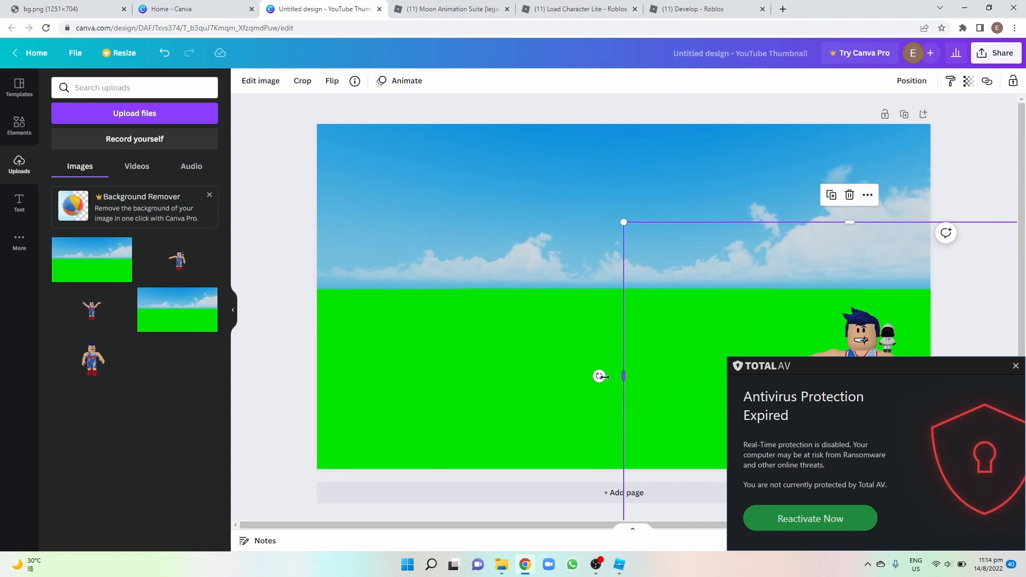
{"action": "left_click_drag", "start_coordinate": [605, 377], "coordinate": [577, 377]}
{"action": "left_click", "coordinate": [1015, 367]}
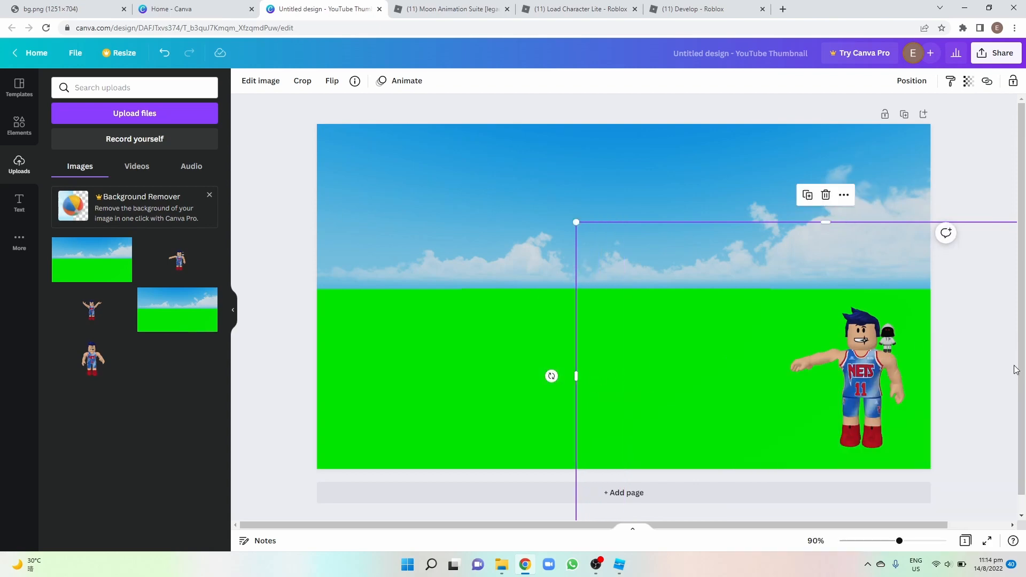
Show the editor in full screen and shift the avatar inward from the page's right edge, enlarging it slightly
{"action": "left_click", "coordinate": [974, 372]}
{"action": "key", "text": "F11"}
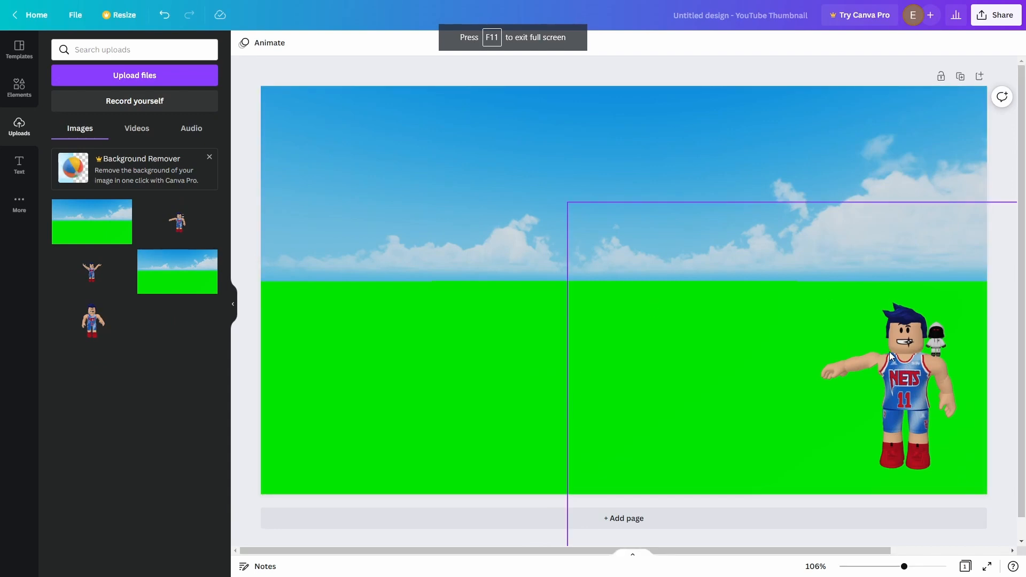
{"action": "left_click", "coordinate": [838, 204]}
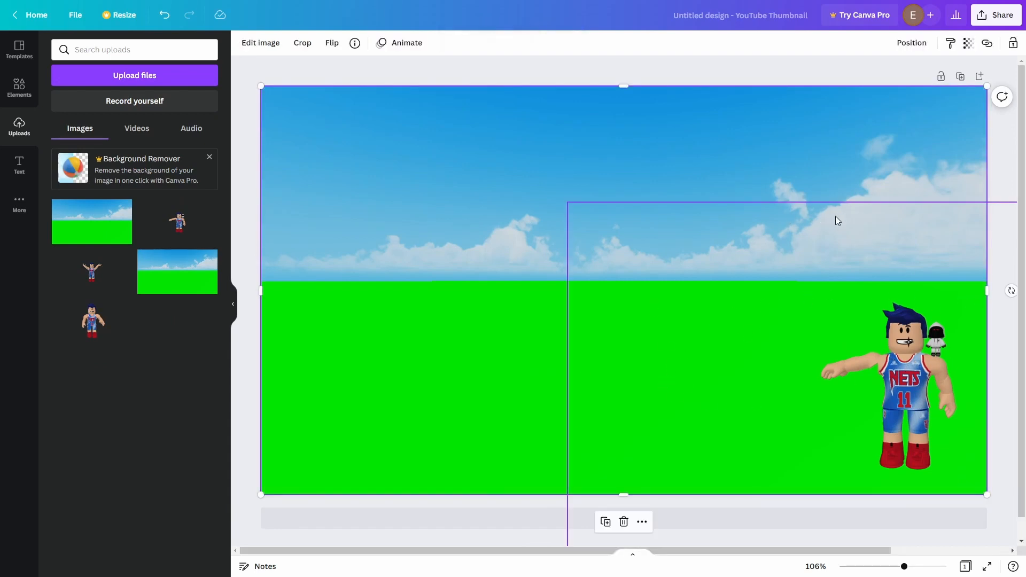
{"action": "left_click_drag", "start_coordinate": [936, 330], "coordinate": [887, 319]}
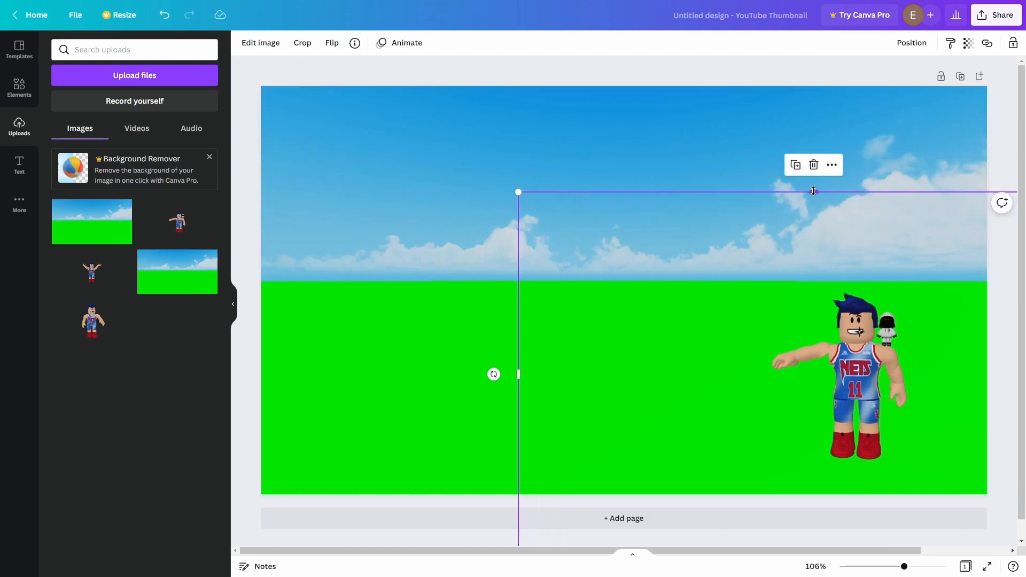
{"action": "left_click_drag", "start_coordinate": [813, 192], "coordinate": [808, 151]}
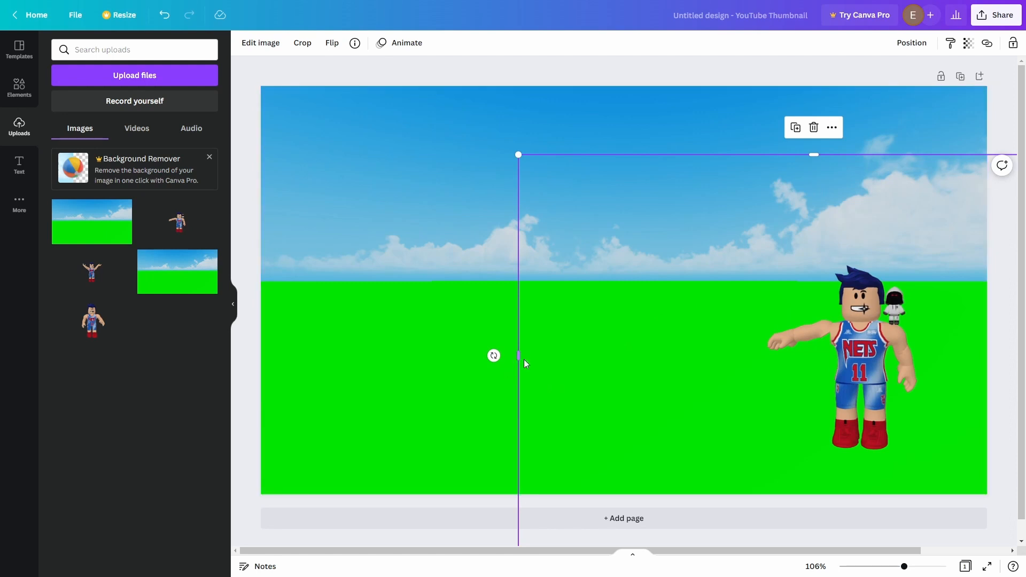
{"action": "left_click_drag", "start_coordinate": [518, 358], "coordinate": [500, 356]}
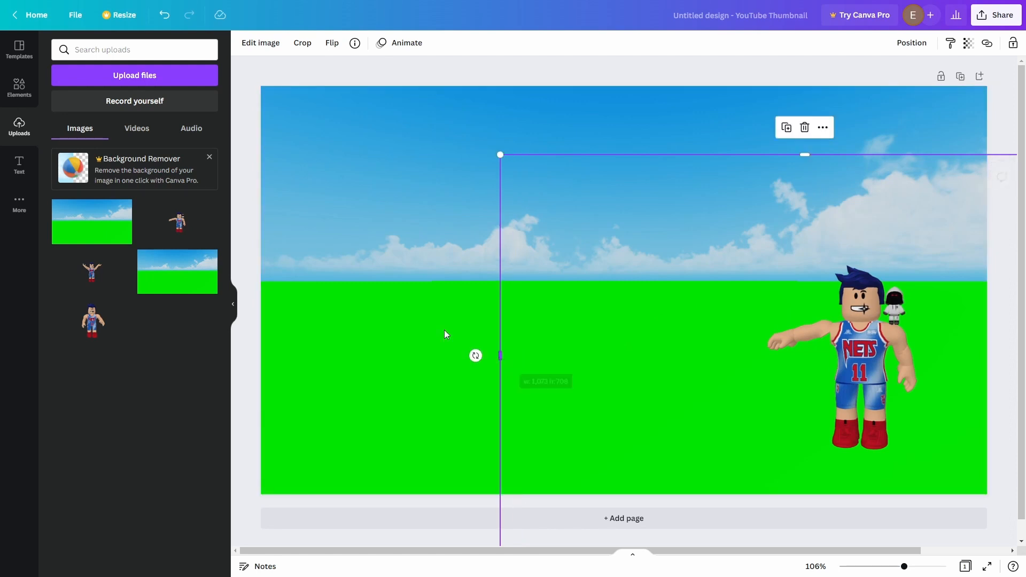
Add a body text box to the middle of the page and clear its placeholder text
{"action": "left_click", "coordinate": [24, 160]}
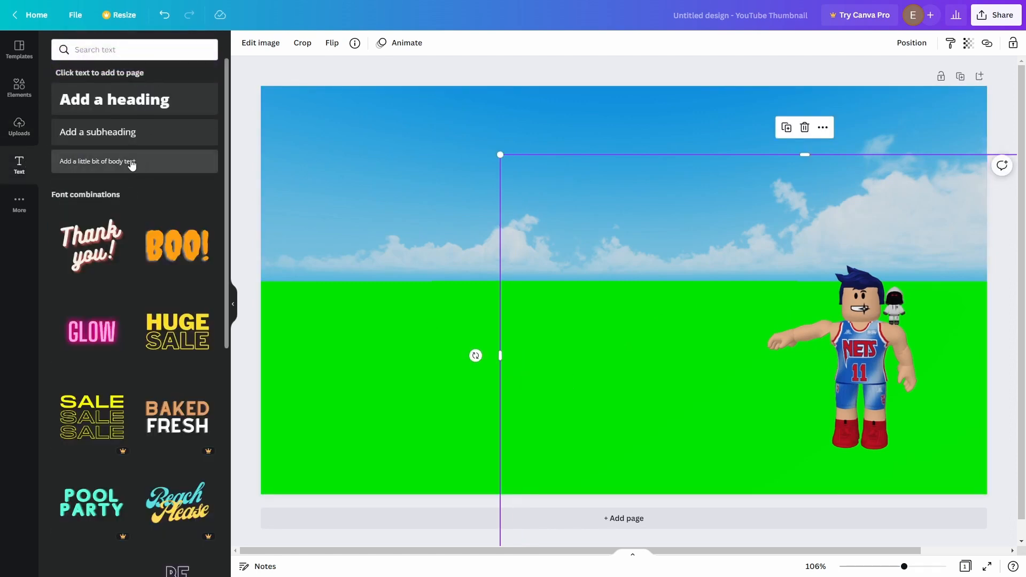
{"action": "left_click", "coordinate": [132, 163]}
{"action": "left_click", "coordinate": [566, 290]}
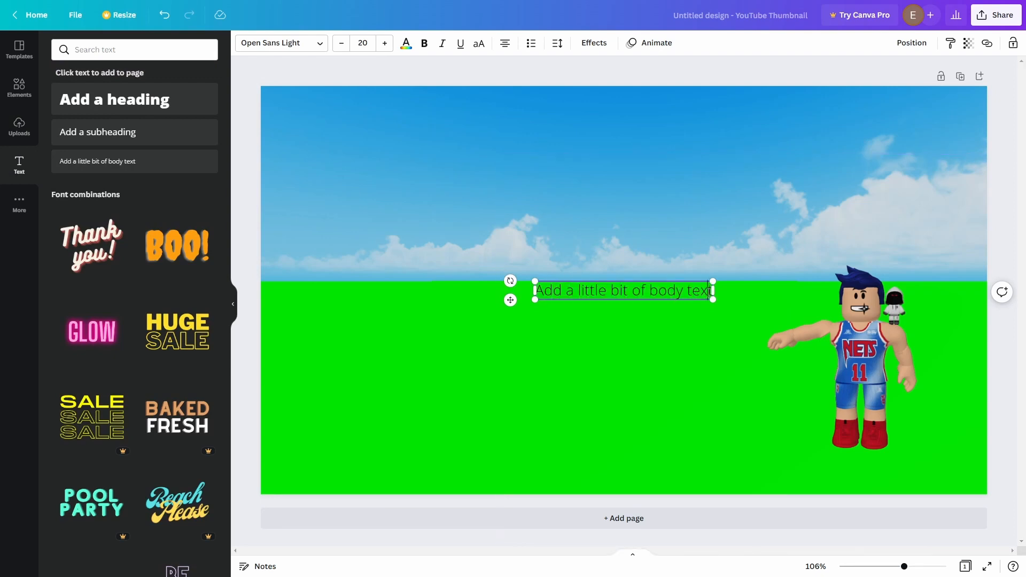
{"action": "left_click_drag", "start_coordinate": [709, 291], "coordinate": [513, 298]}
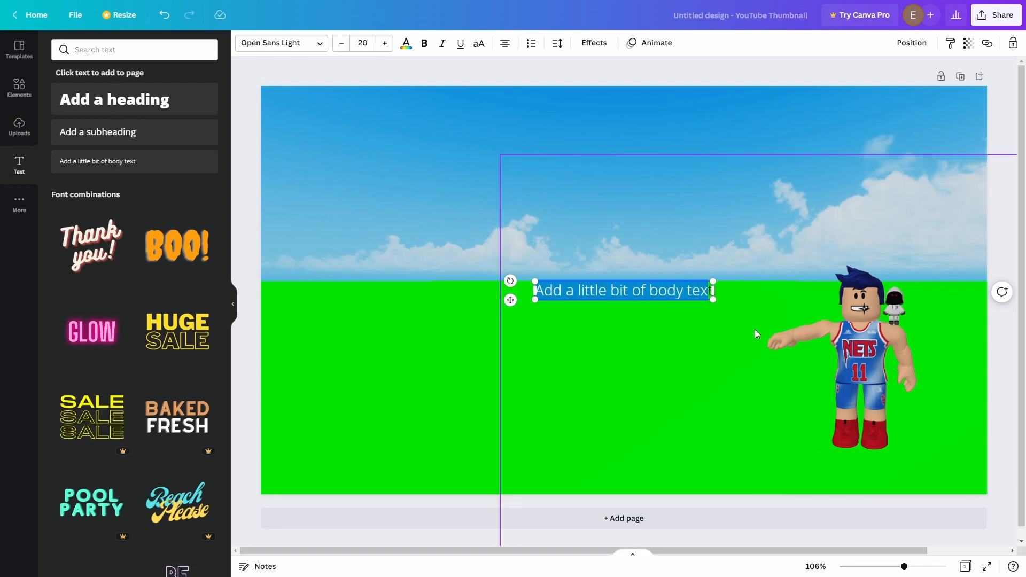
{"action": "key", "text": "BackSpace"}
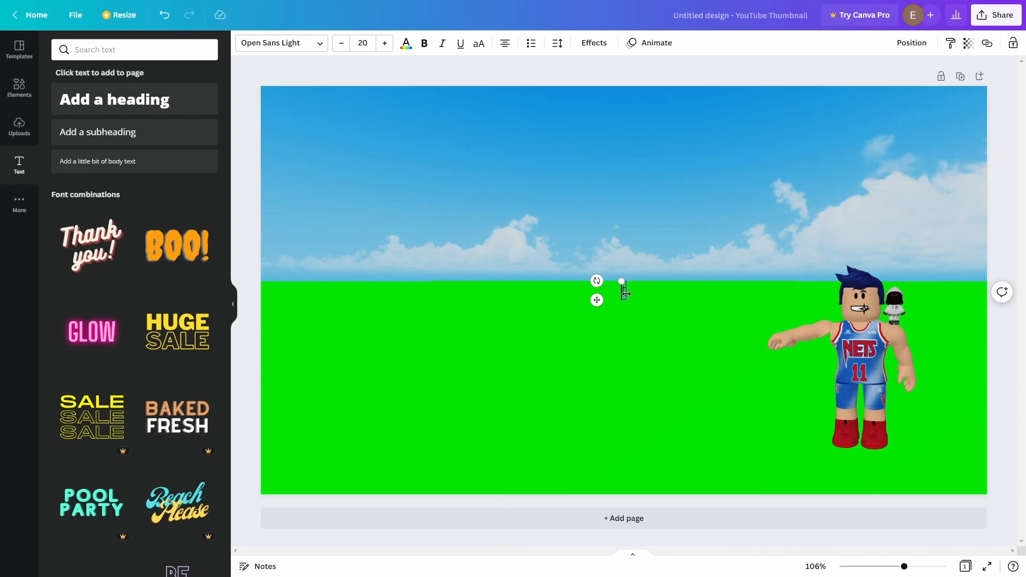
{"action": "type", "text": "EFW"}
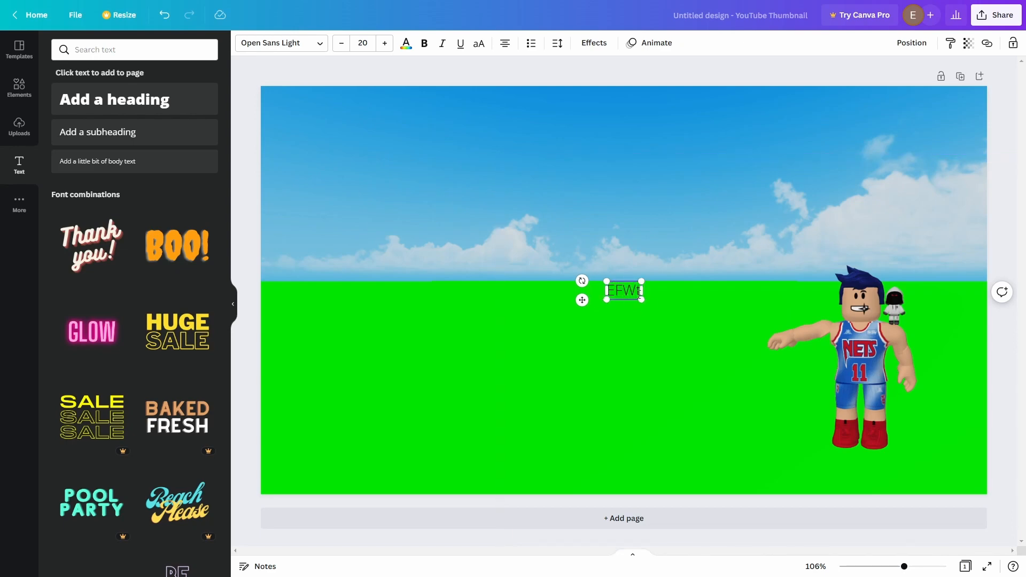
{"action": "key", "text": "shift+Left"}
{"action": "key", "text": "shift+Left"}
{"action": "key", "text": "shift+Left"}
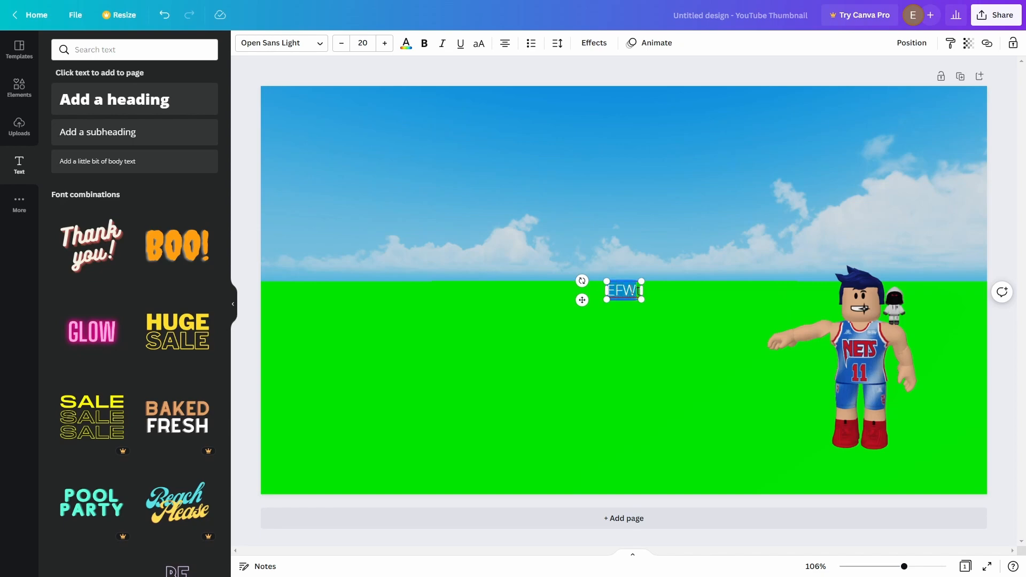
{"action": "key", "text": "BackSpace"}
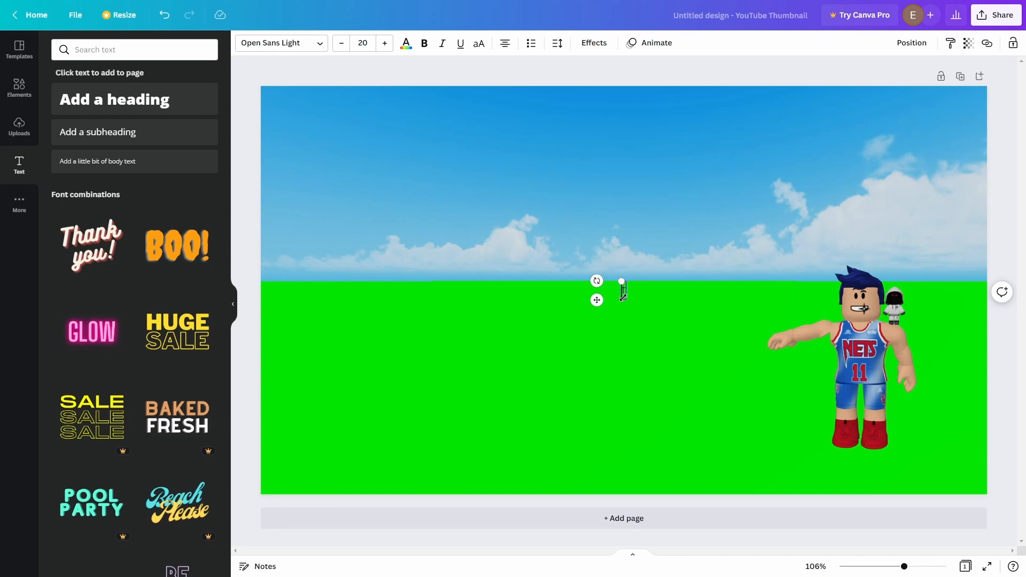
Enter HOW TO MAKE A THUMBNAIL in the empty text box
{"action": "key", "text": "BackSpace"}
{"action": "type", "text": "HOW TO"}
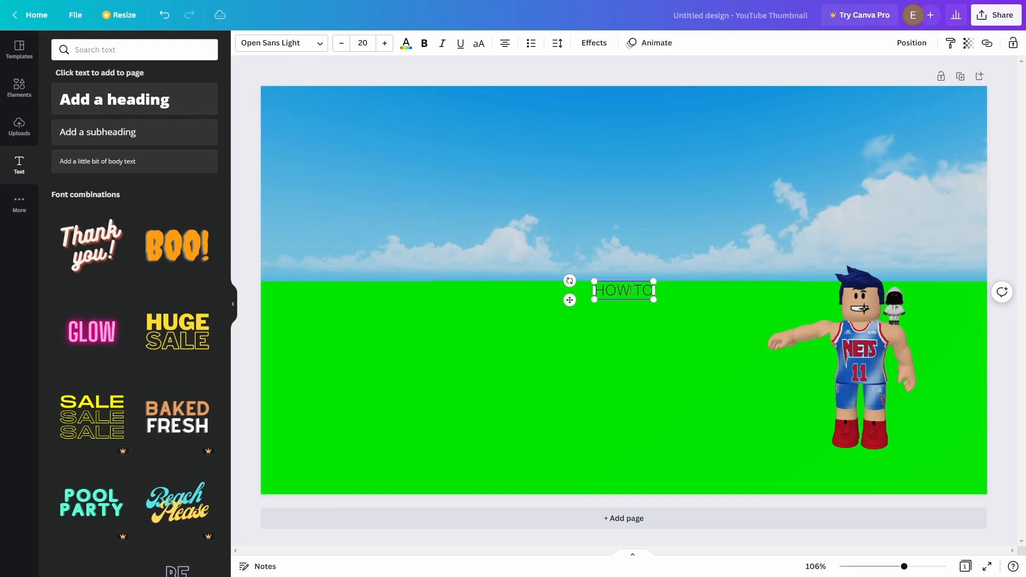
{"action": "type", "text": " MAKE A T"}
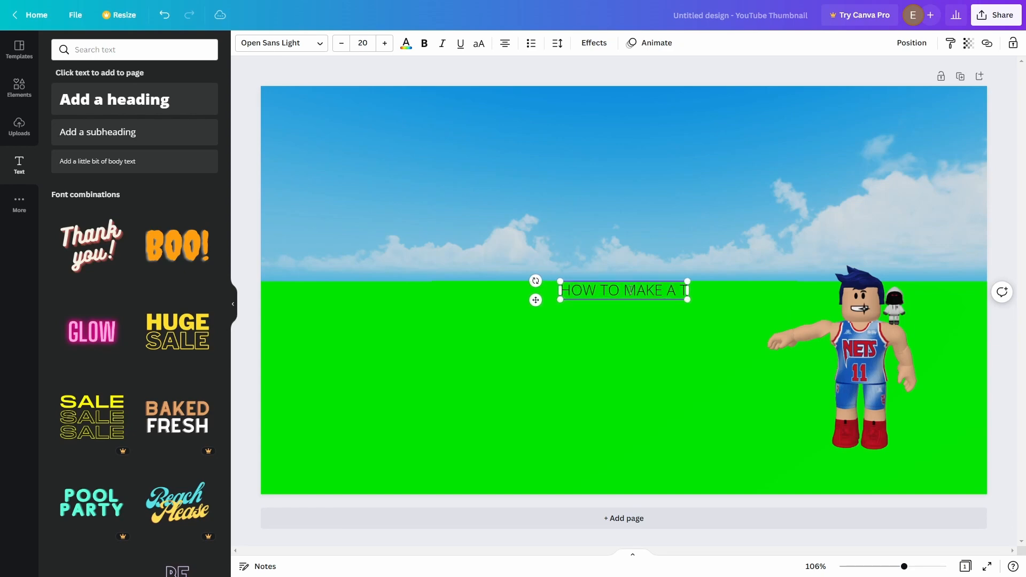
{"action": "type", "text": "HUMBNAIL"}
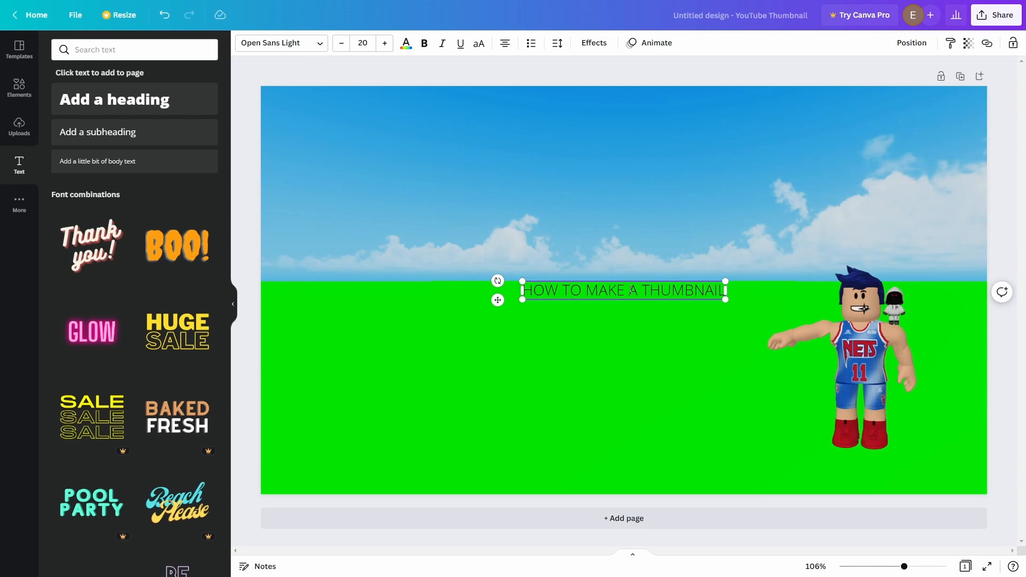
Enlarge the HOW TO MAKE A THUMBNAIL text to font size 45 so it fits within the page's left side
{"action": "left_click_drag", "start_coordinate": [685, 291], "coordinate": [626, 293]}
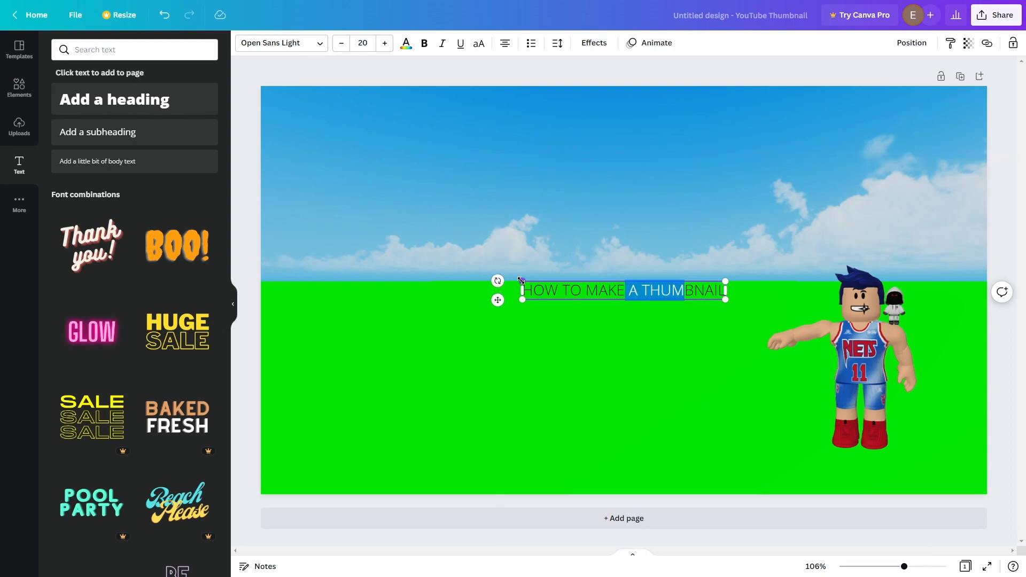
{"action": "left_click_drag", "start_coordinate": [521, 280], "coordinate": [258, 427]}
{"action": "left_click_drag", "start_coordinate": [654, 301], "coordinate": [725, 307]}
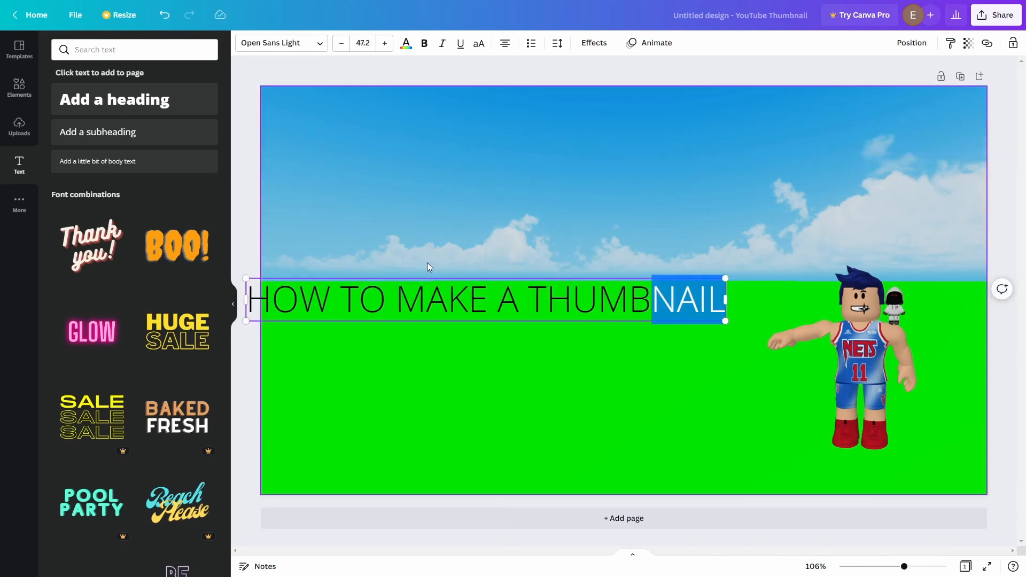
{"action": "left_click", "coordinate": [396, 291], "text": "shift"}
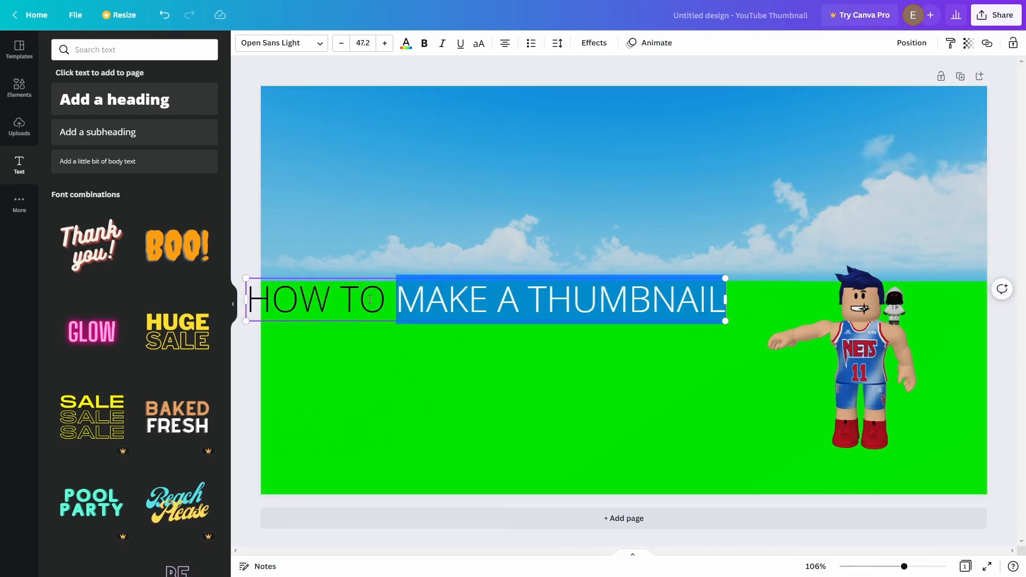
{"action": "key", "text": "Left"}
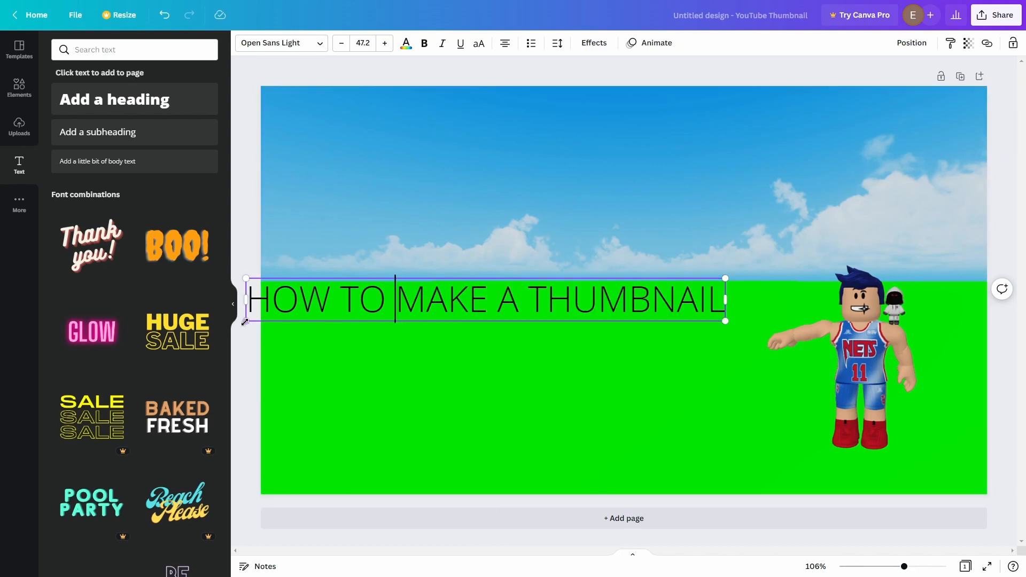
{"action": "left_click_drag", "start_coordinate": [246, 321], "coordinate": [269, 319]}
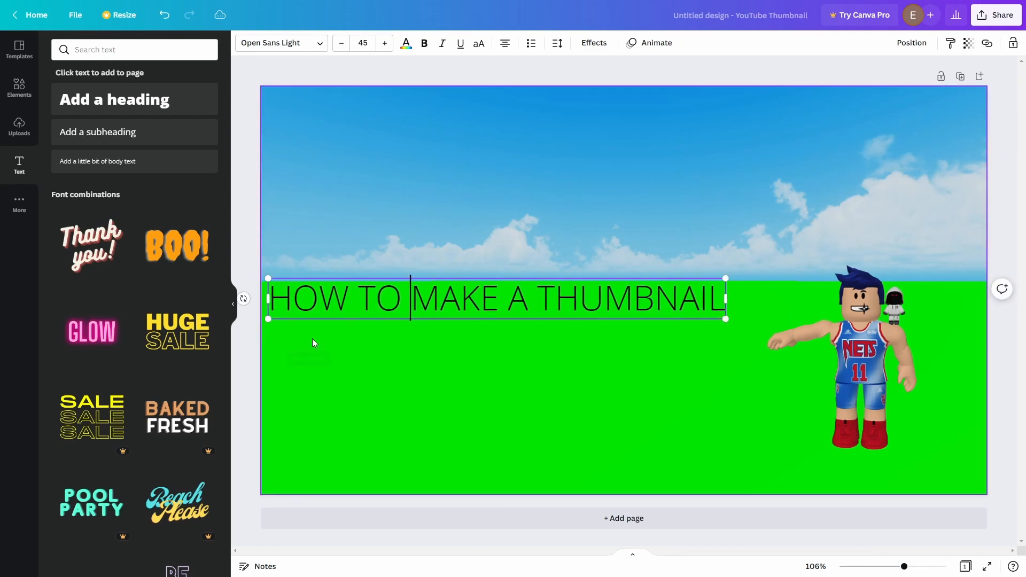
{"action": "left_click_drag", "start_coordinate": [329, 298], "coordinate": [364, 306]}
{"action": "left_click_drag", "start_coordinate": [331, 378], "coordinate": [290, 378]}
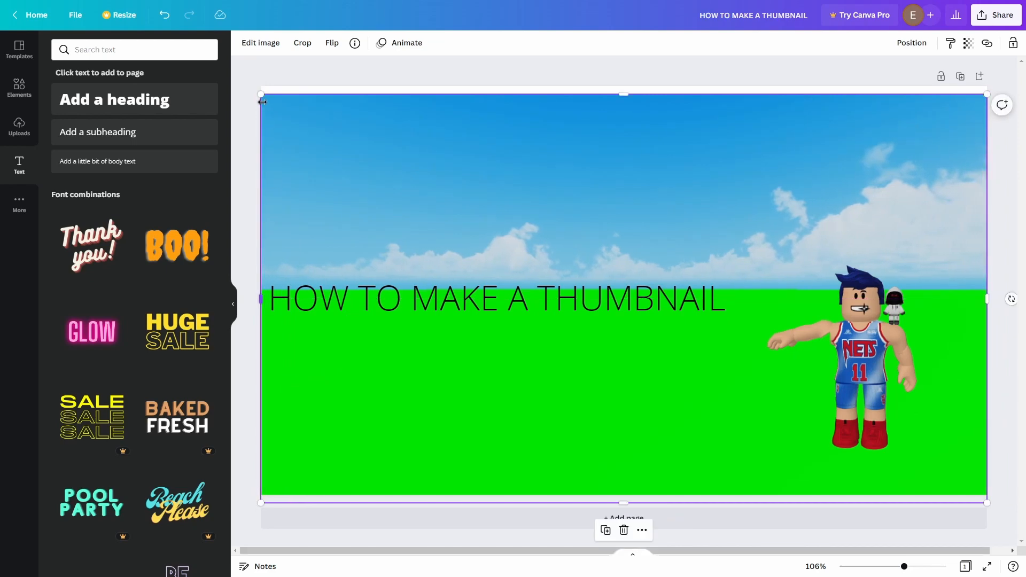
{"action": "mouse_move", "coordinate": [261, 95]}
{"action": "left_mouse_down"}
{"action": "mouse_move", "coordinate": [268, 85]}
{"action": "mouse_move", "coordinate": [252, 107]}
{"action": "left_mouse_up"}
{"action": "left_click_drag", "start_coordinate": [345, 144], "coordinate": [344, 137]}
Move the title text slightly right and down, beside the avatar's outstretched hand, and scale it to font size 45.2
{"action": "left_click_drag", "start_coordinate": [393, 284], "coordinate": [421, 296]}
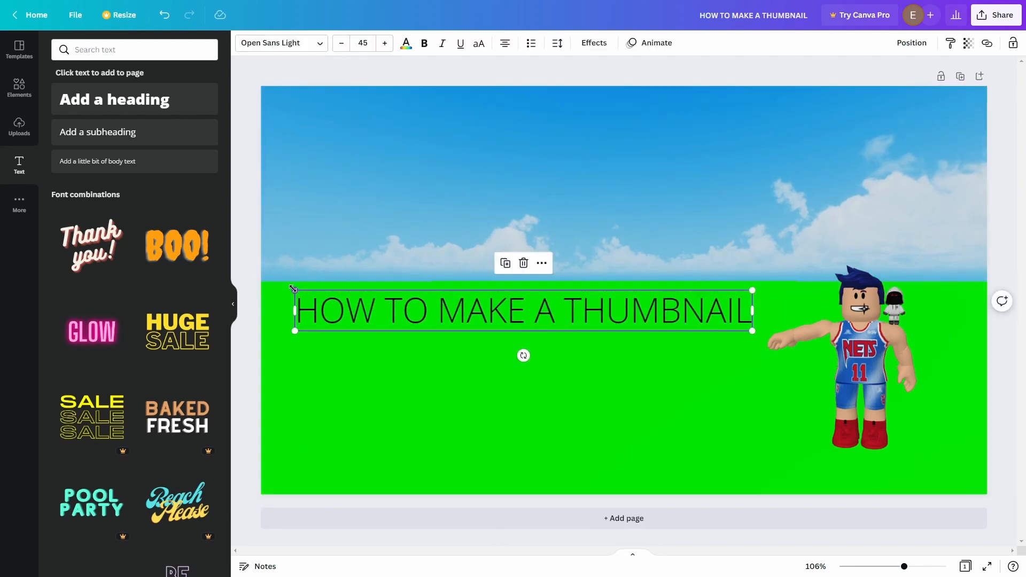
{"action": "left_click_drag", "start_coordinate": [293, 289], "coordinate": [301, 291]}
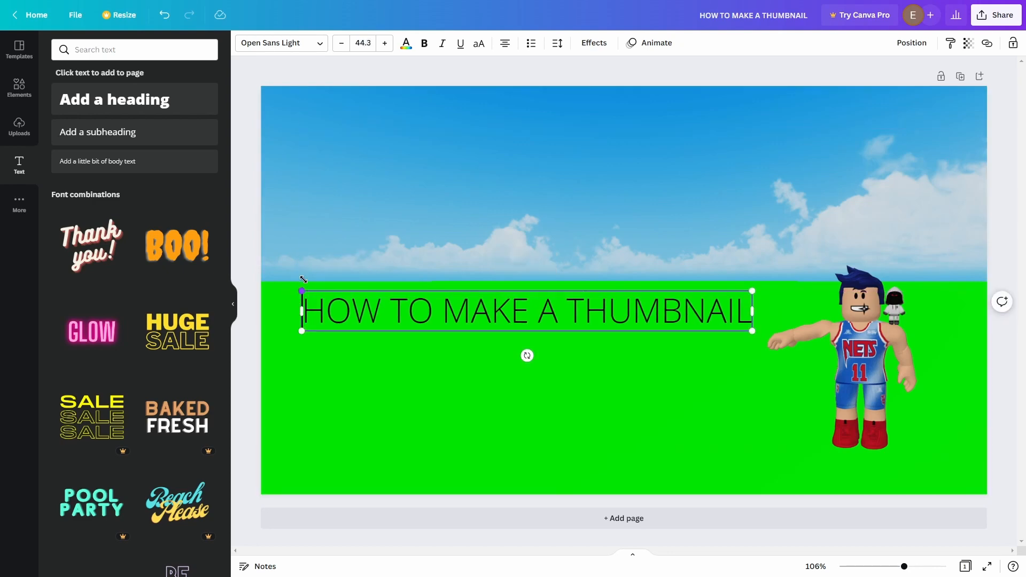
{"action": "left_click_drag", "start_coordinate": [303, 279], "coordinate": [298, 279]}
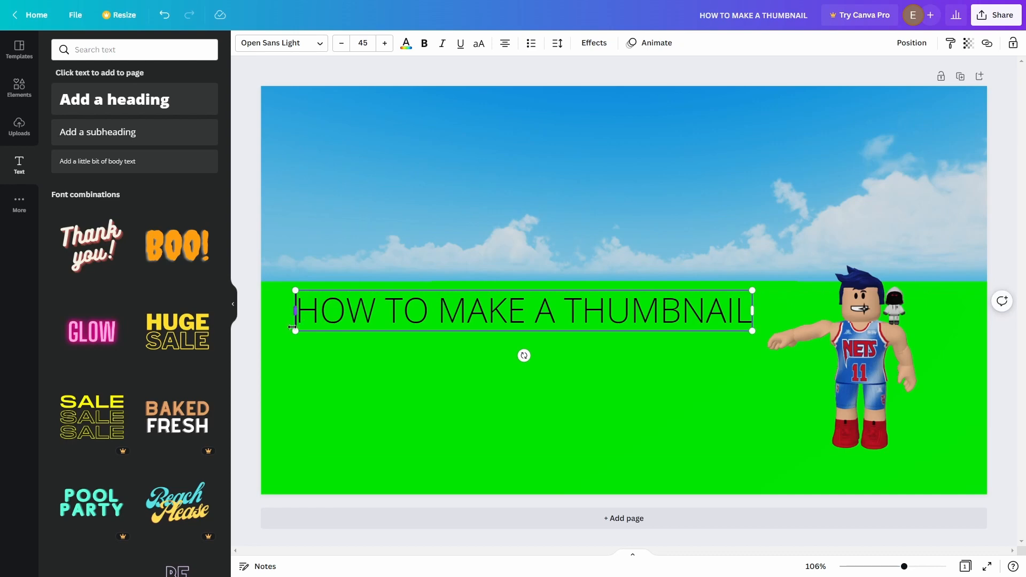
{"action": "left_click_drag", "start_coordinate": [293, 328], "coordinate": [292, 332]}
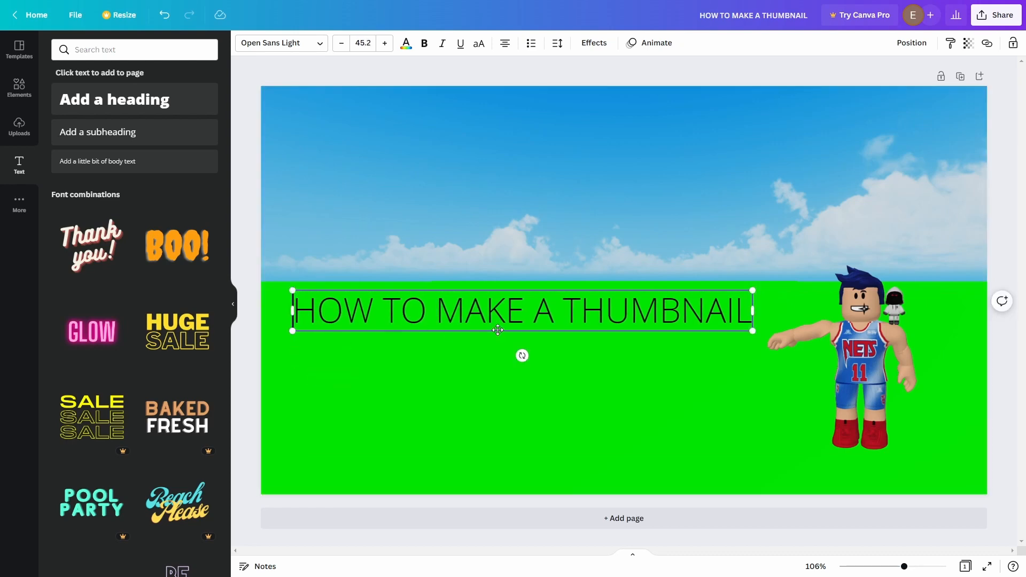
Search the fonts for LUCKIEST and apply Luckiest Guy to the title text
{"action": "left_click", "coordinate": [546, 338]}
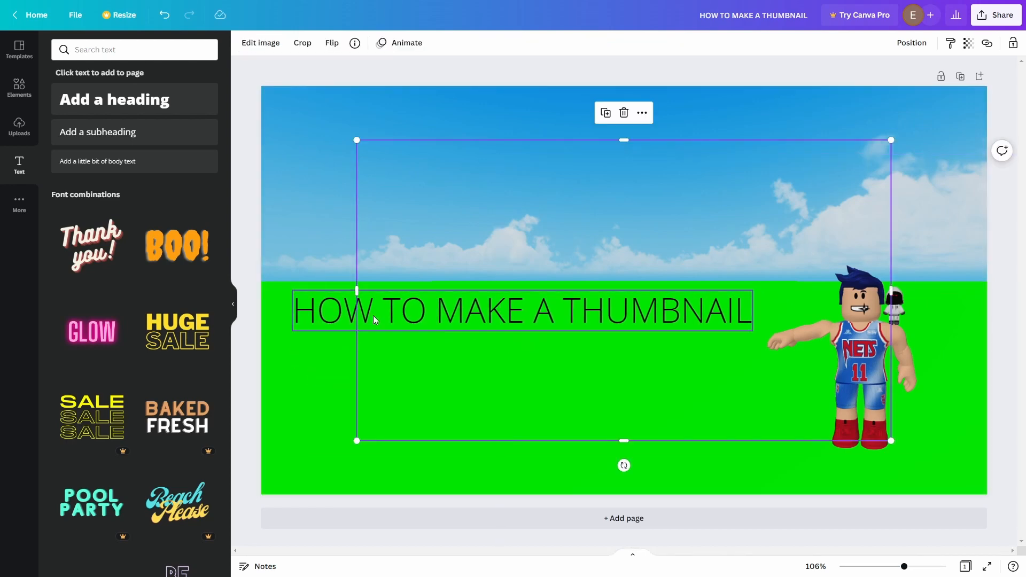
{"action": "left_click", "coordinate": [470, 316]}
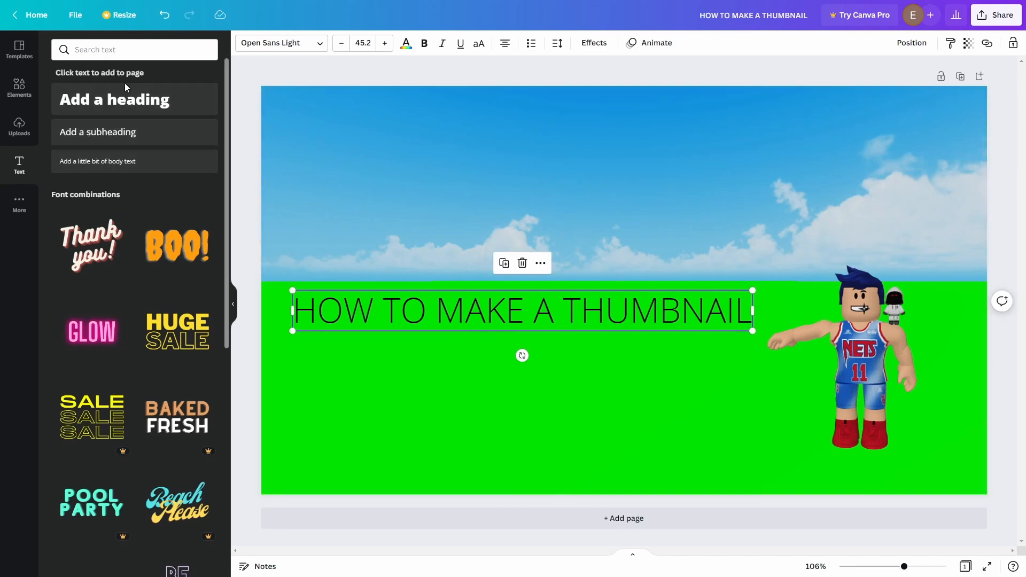
{"action": "left_click", "coordinate": [365, 285]}
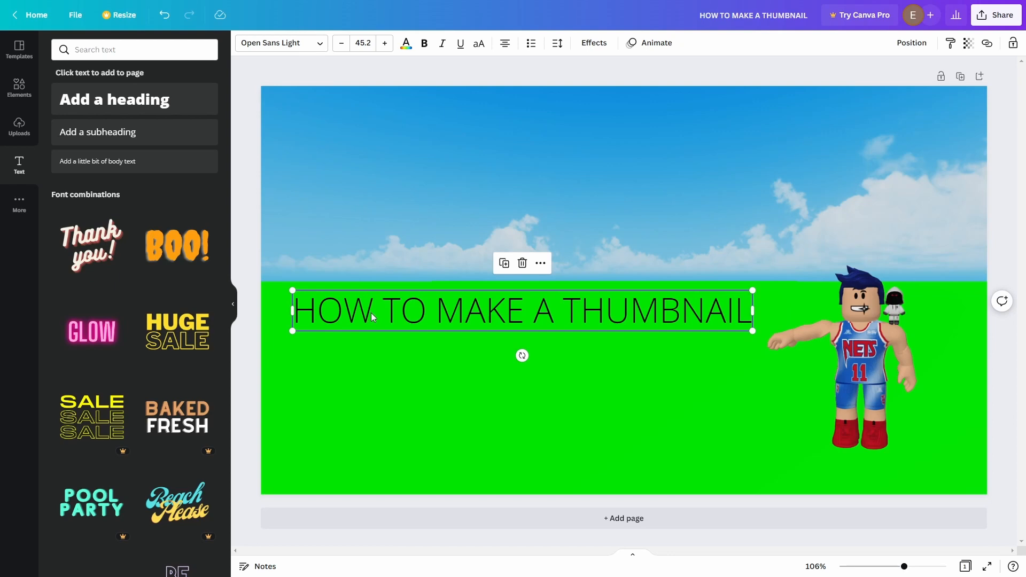
{"action": "left_click", "coordinate": [302, 46]}
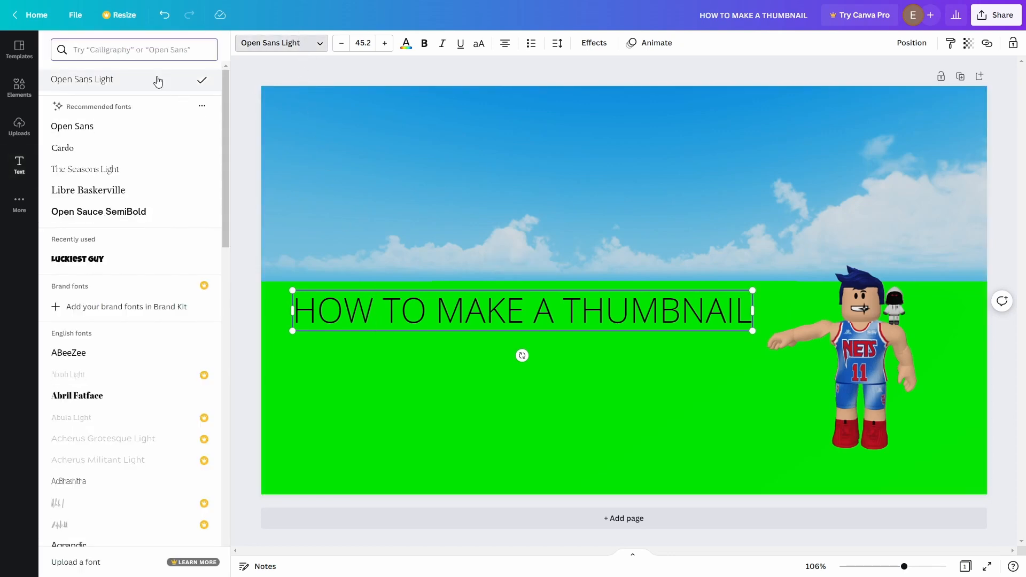
{"action": "type", "text": "LUCKIEST"}
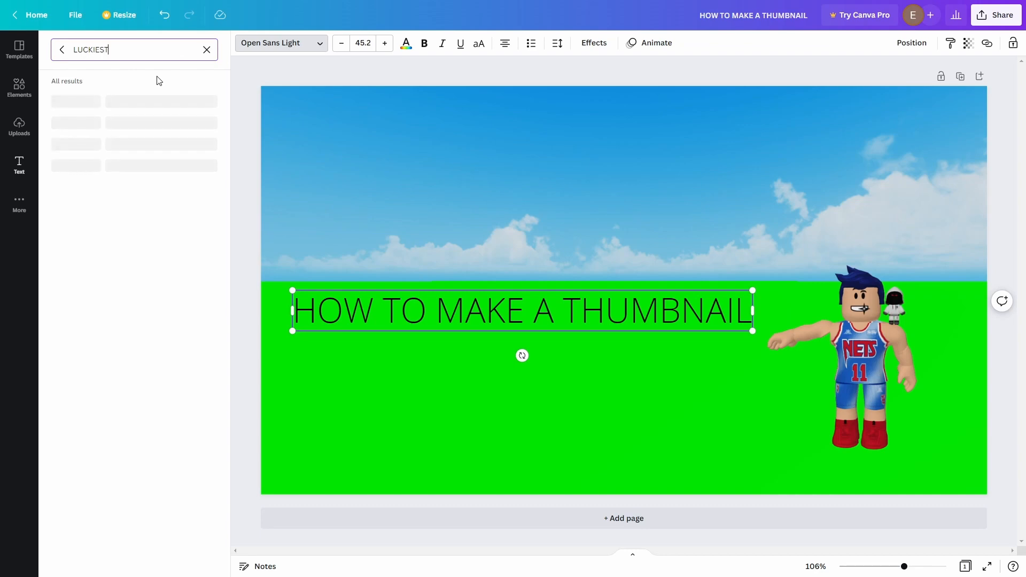
{"action": "left_click", "coordinate": [58, 107]}
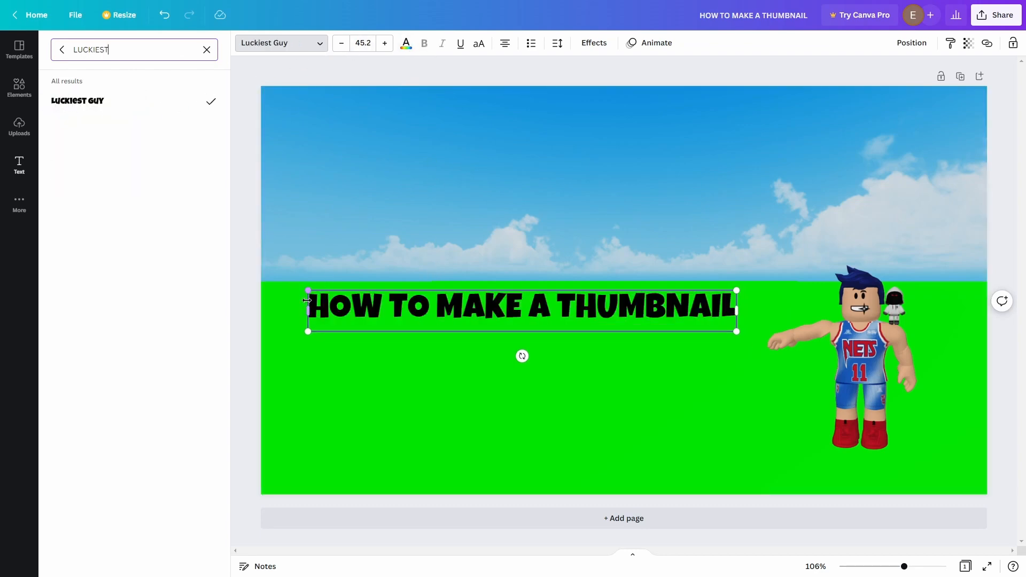
Colour the words HOW TO in the title dark navy from the avatar photo's colours
{"action": "left_click_drag", "start_coordinate": [309, 307], "coordinate": [430, 322]}
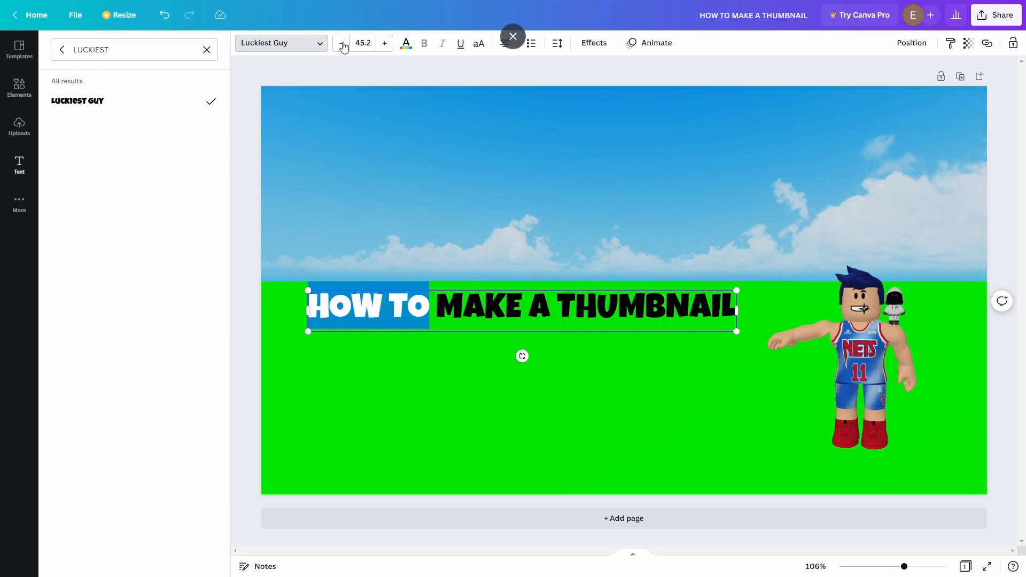
{"action": "left_click", "coordinate": [406, 43]}
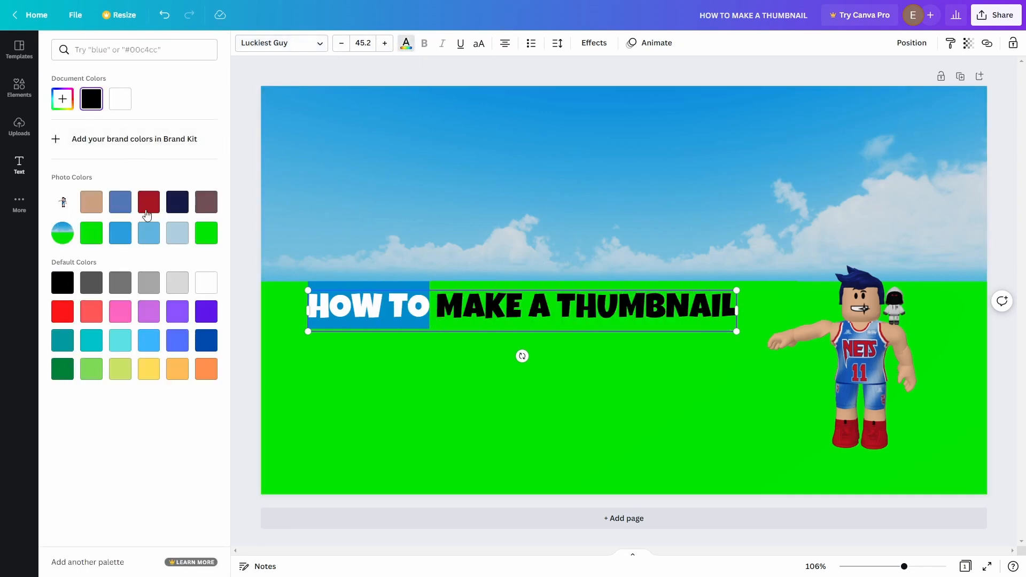
{"action": "left_click", "coordinate": [184, 204]}
{"action": "left_click", "coordinate": [240, 172]}
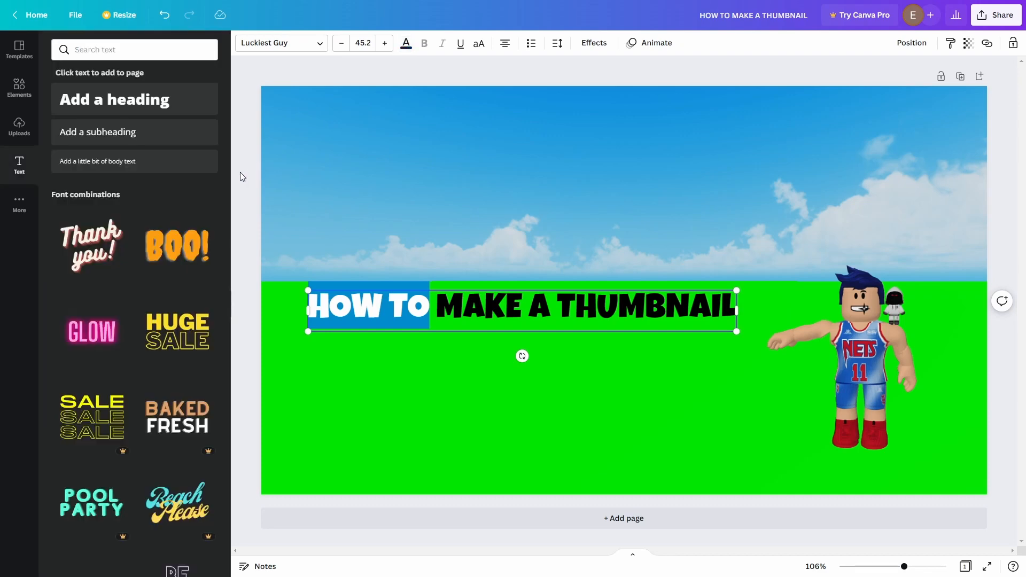
{"action": "left_click", "coordinate": [314, 59]}
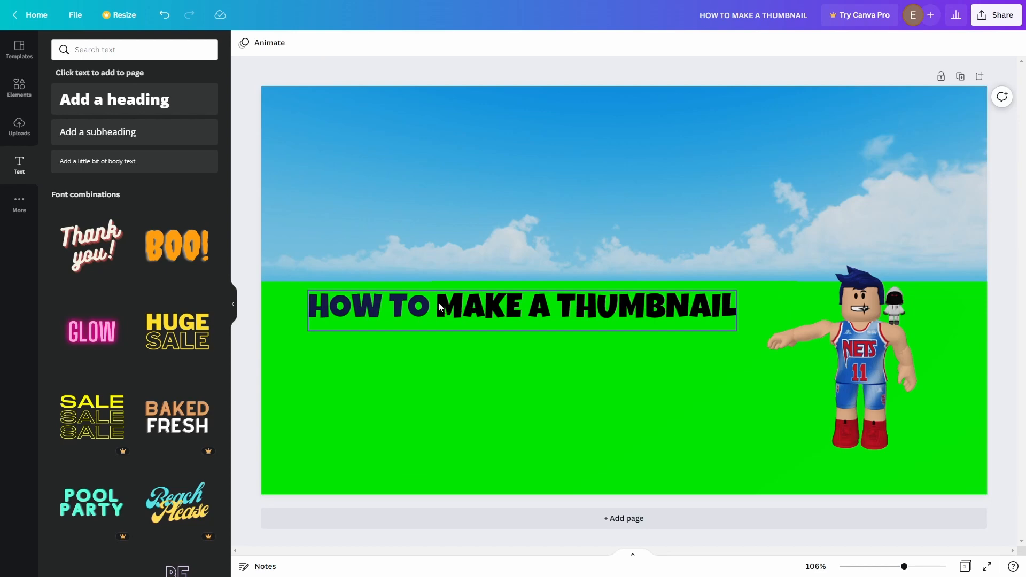
Move the title text slightly down and left on the green area
{"action": "mouse_move", "coordinate": [439, 307]}
{"action": "left_mouse_down"}
{"action": "mouse_move", "coordinate": [634, 298]}
{"action": "mouse_move", "coordinate": [434, 335]}
{"action": "mouse_move", "coordinate": [470, 327]}
{"action": "mouse_move", "coordinate": [434, 324]}
{"action": "left_mouse_up"}
{"action": "left_click", "coordinate": [339, 64]}
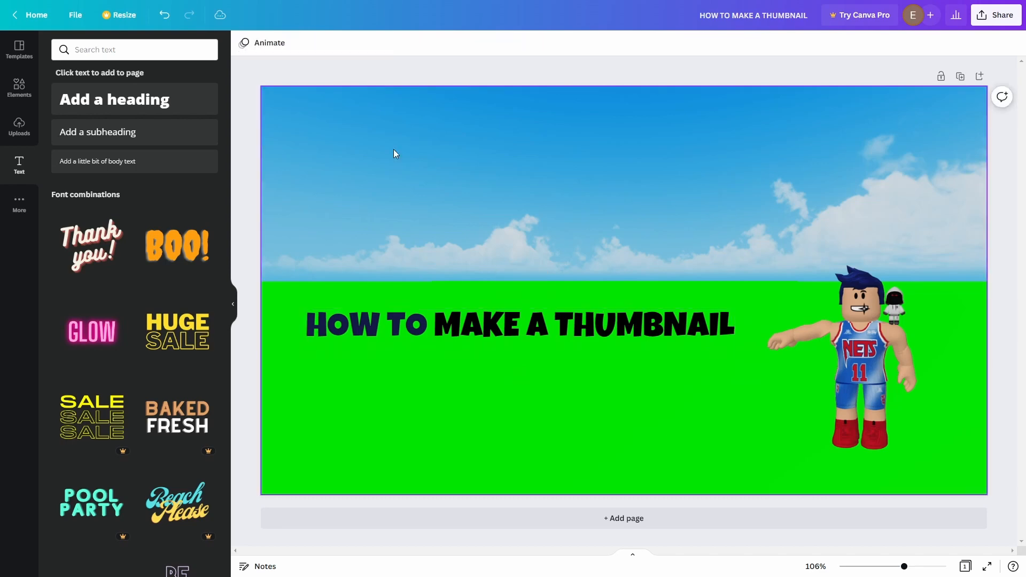
{"action": "left_click", "coordinate": [450, 352]}
Try green and blue on the words MAKE A THUMBNAIL, and settle on yellow #ffde59
{"action": "left_click_drag", "start_coordinate": [437, 334], "coordinate": [732, 327]}
{"action": "left_click", "coordinate": [463, 321]}
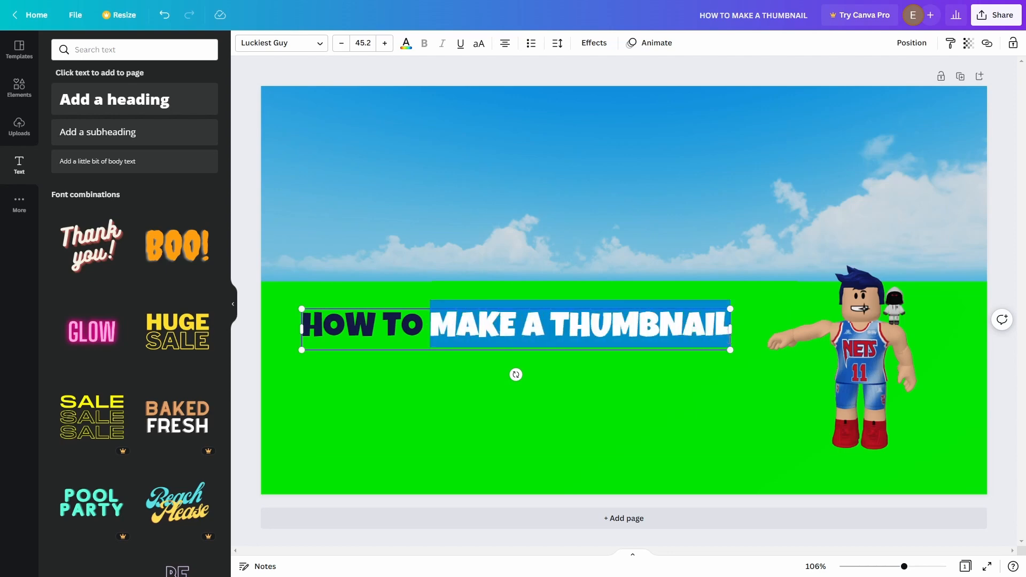
{"action": "left_click", "coordinate": [405, 43]}
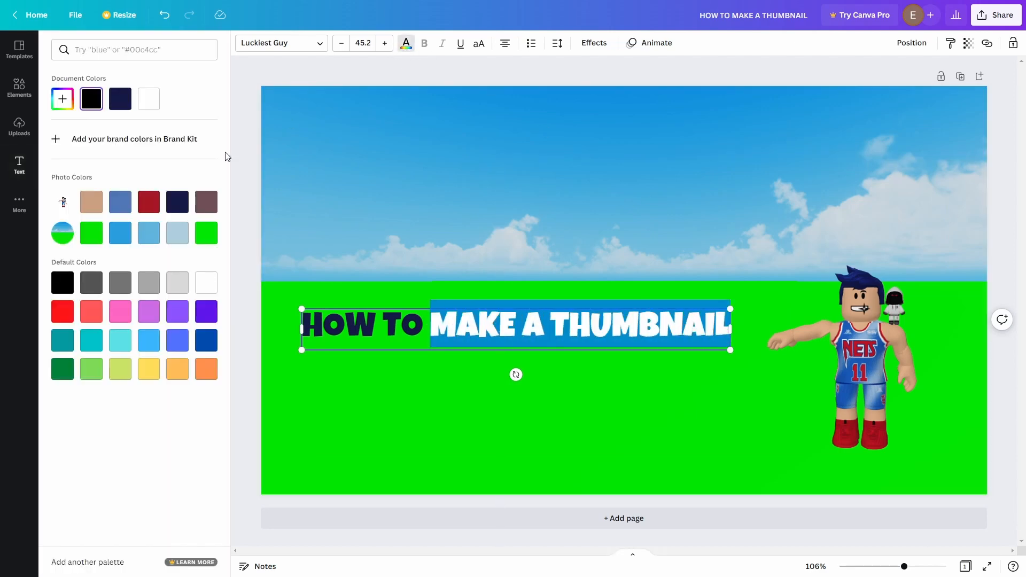
{"action": "left_click", "coordinate": [207, 238]}
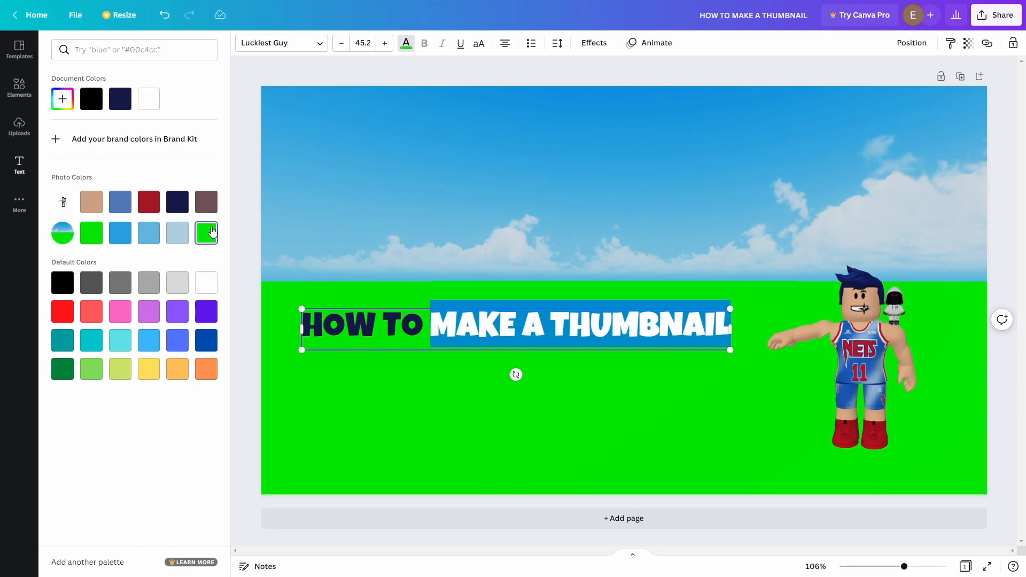
{"action": "left_click", "coordinate": [119, 233]}
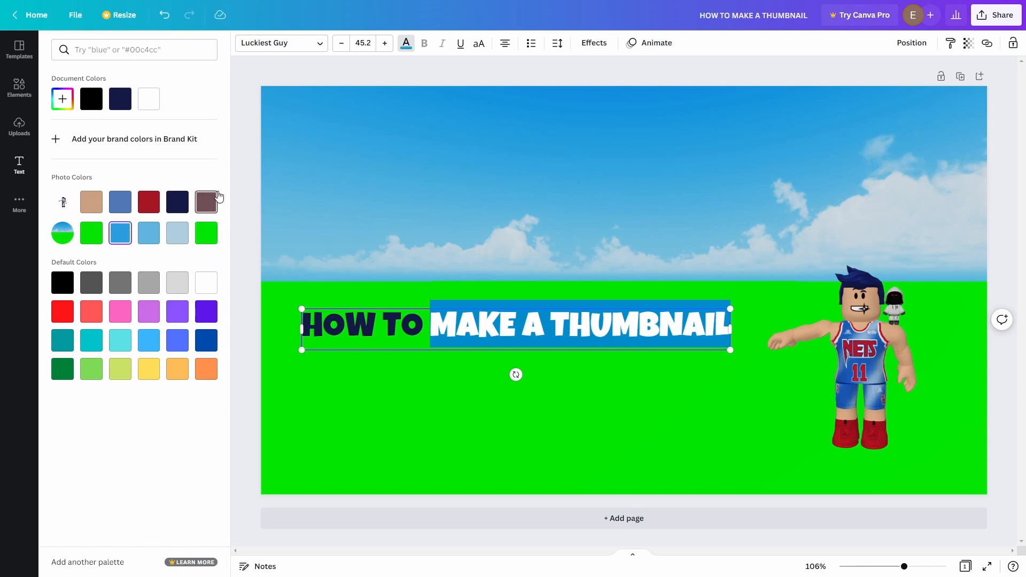
{"action": "left_click", "coordinate": [146, 368]}
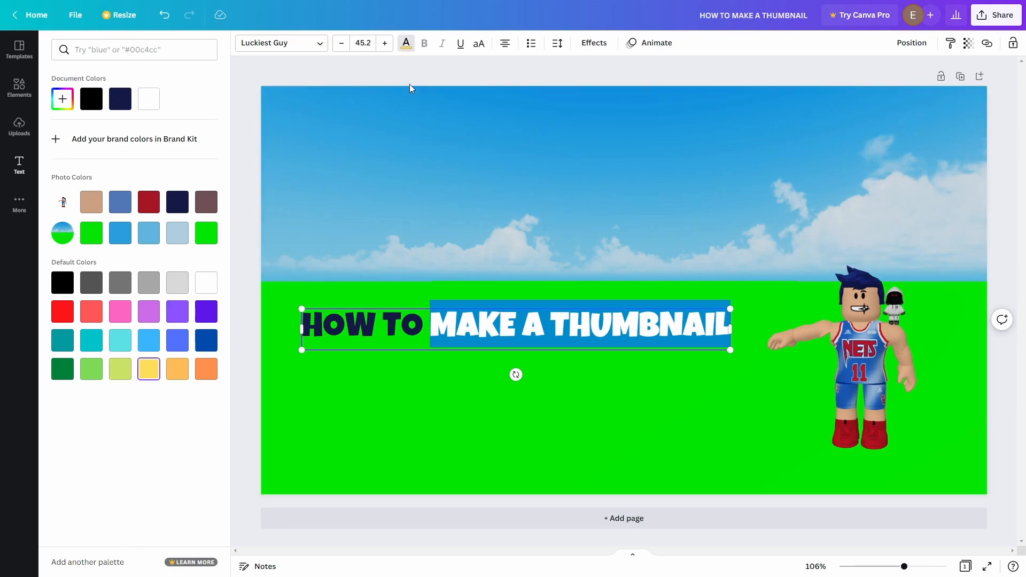
Recolour the words HOW TO in the title with a custom bright cyan, #00F6FF
{"action": "left_click_drag", "start_coordinate": [425, 330], "coordinate": [302, 330]}
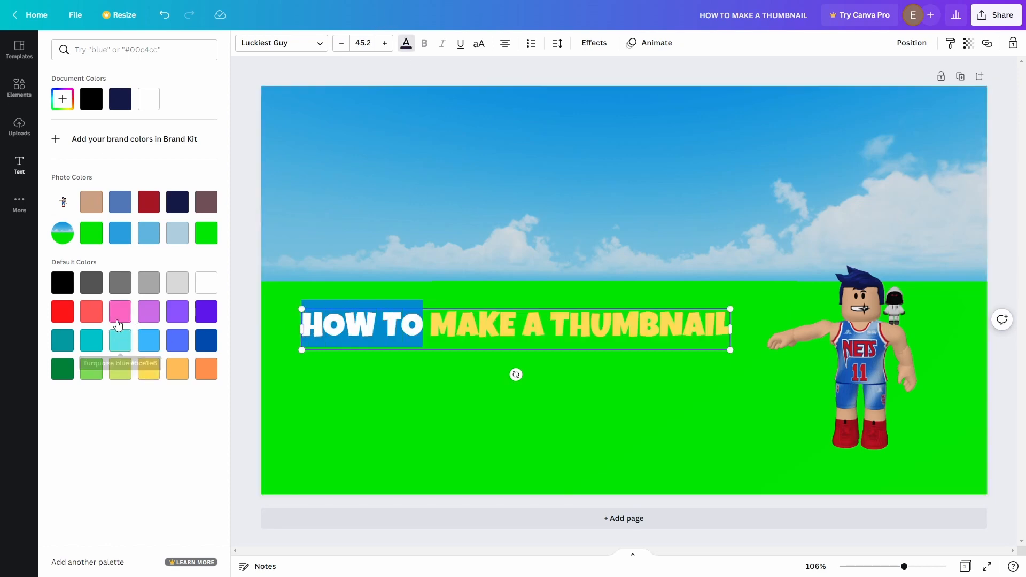
{"action": "left_click", "coordinate": [118, 343]}
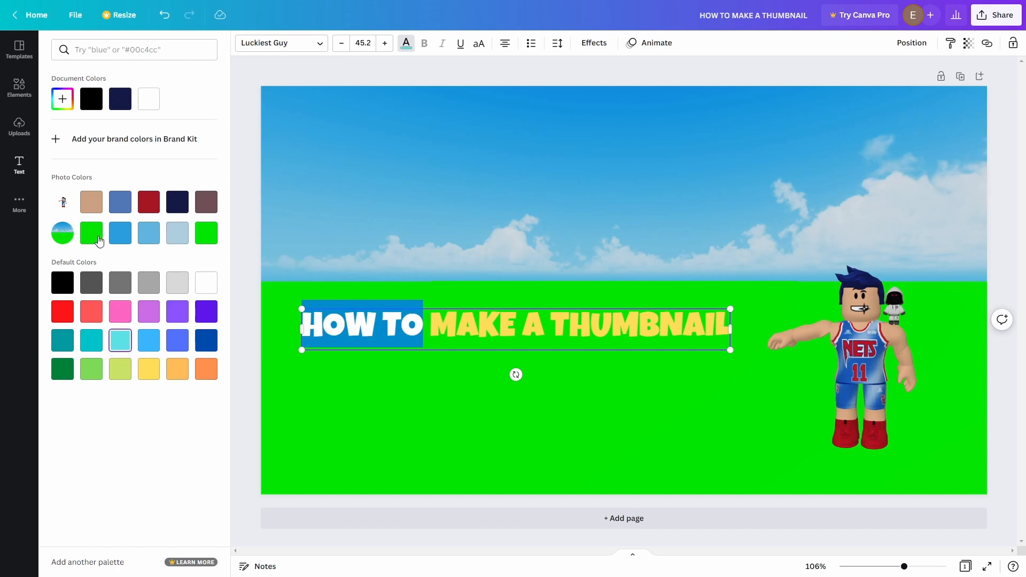
{"action": "left_click", "coordinate": [63, 99]}
{"action": "left_click_drag", "start_coordinate": [188, 138], "coordinate": [231, 121]}
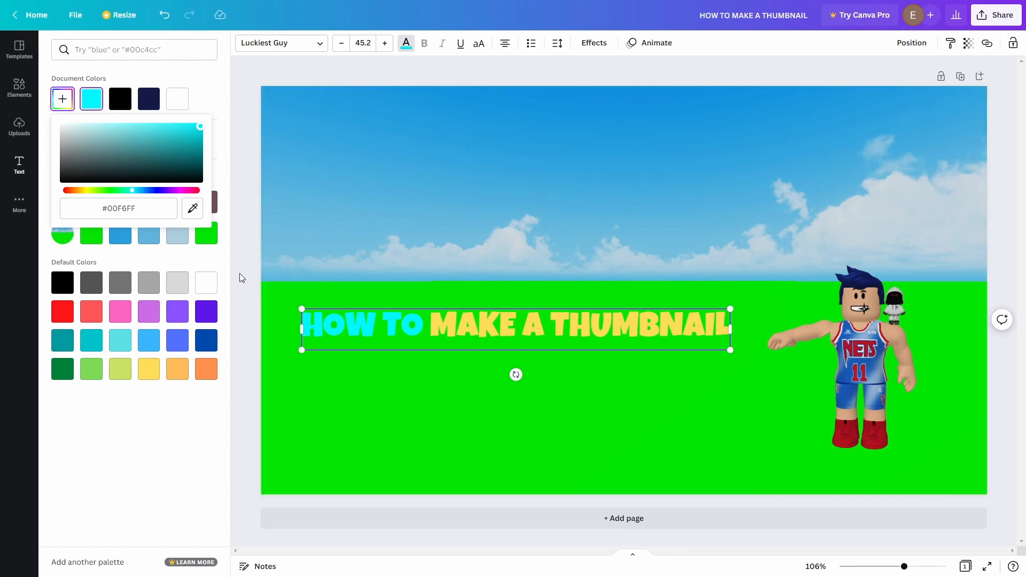
{"action": "left_click", "coordinate": [19, 166]}
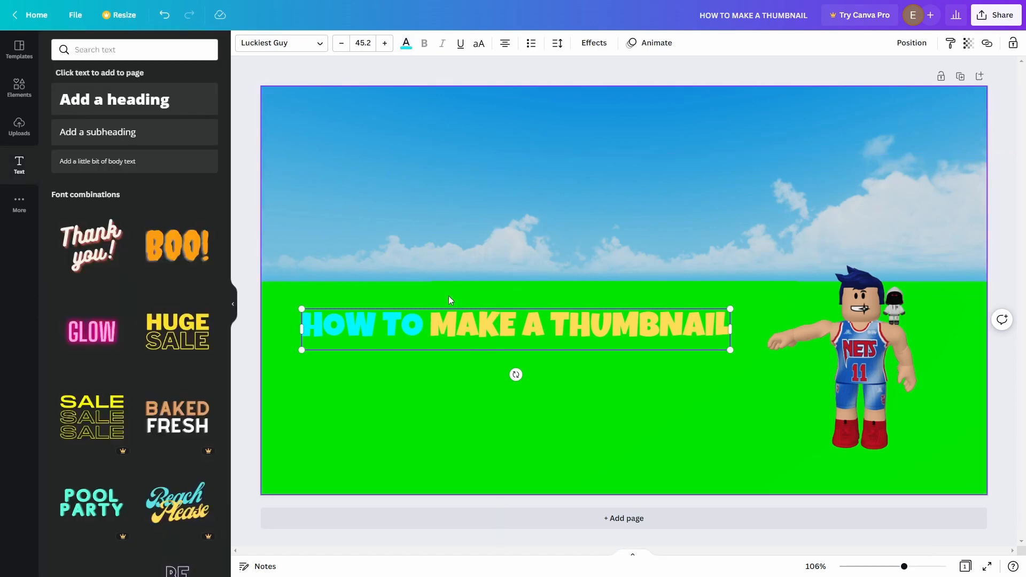
Delete MAKE A TH from the title and retype it so the text reads HOW TO MAKE A THUMBNAIL
{"action": "left_click", "coordinate": [431, 326]}
{"action": "left_click_drag", "start_coordinate": [431, 326], "coordinate": [544, 327]}
{"action": "left_click_drag", "start_coordinate": [721, 360], "coordinate": [588, 332]}
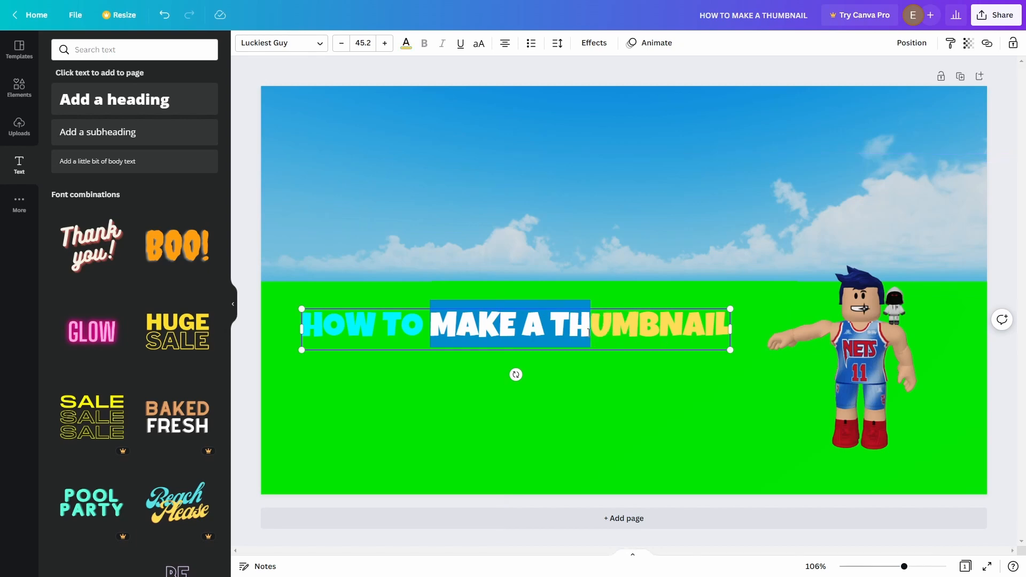
{"action": "key", "text": "BackSpace"}
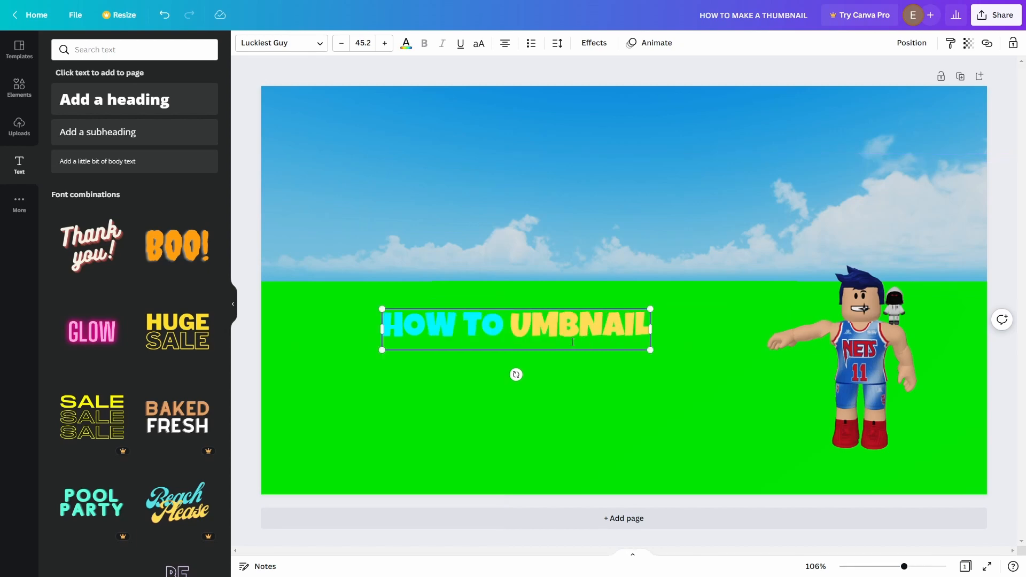
{"action": "type", "text": "MAKE A "}
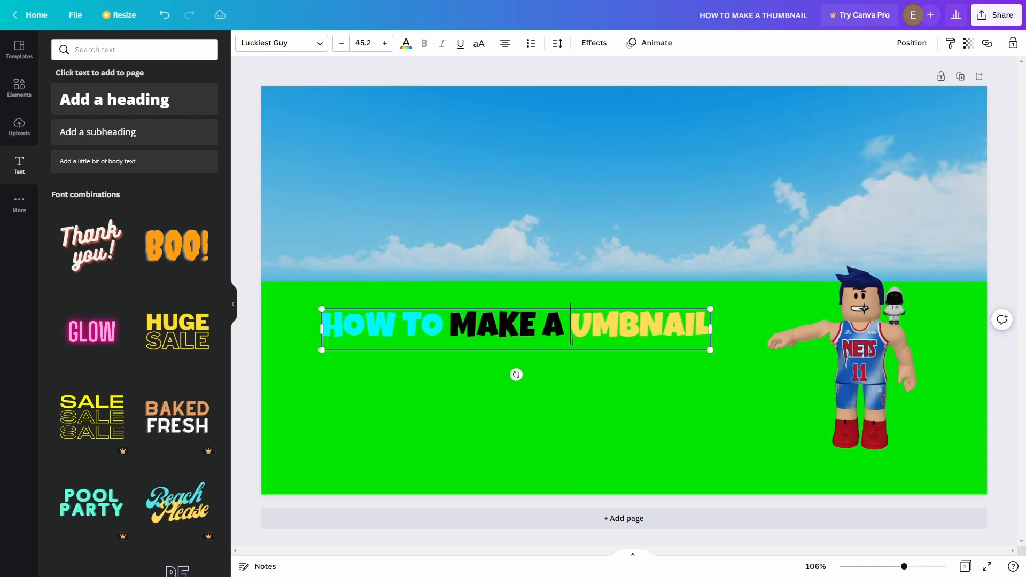
{"action": "type", "text": "THU"}
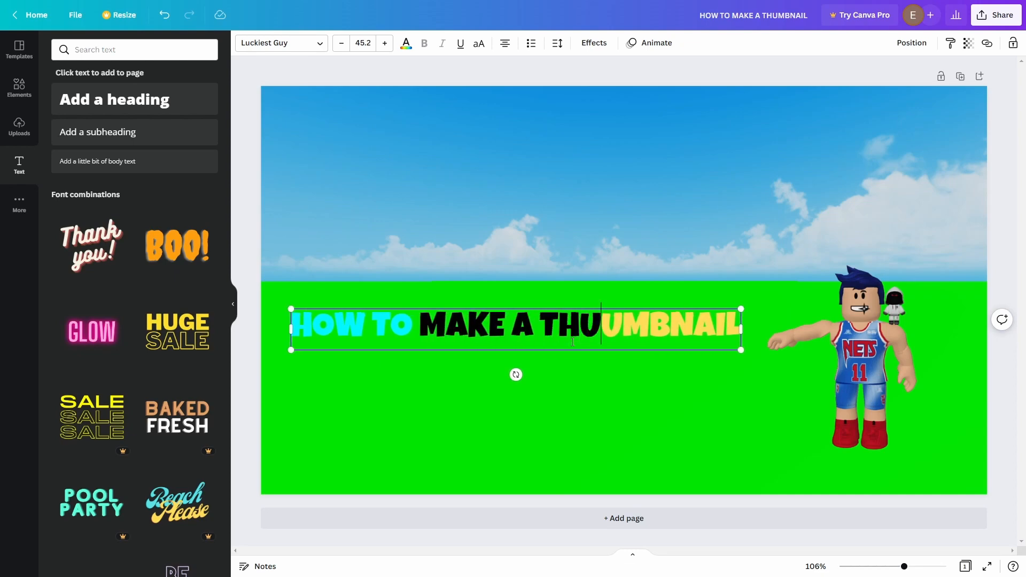
{"action": "key", "text": "BackSpace"}
Recolour the words MAKE A THUMBNAIL with a custom bright yellow, #FAFF00
{"action": "left_click_drag", "start_coordinate": [552, 318], "coordinate": [729, 353]}
{"action": "left_click_drag", "start_coordinate": [437, 332], "coordinate": [730, 326]}
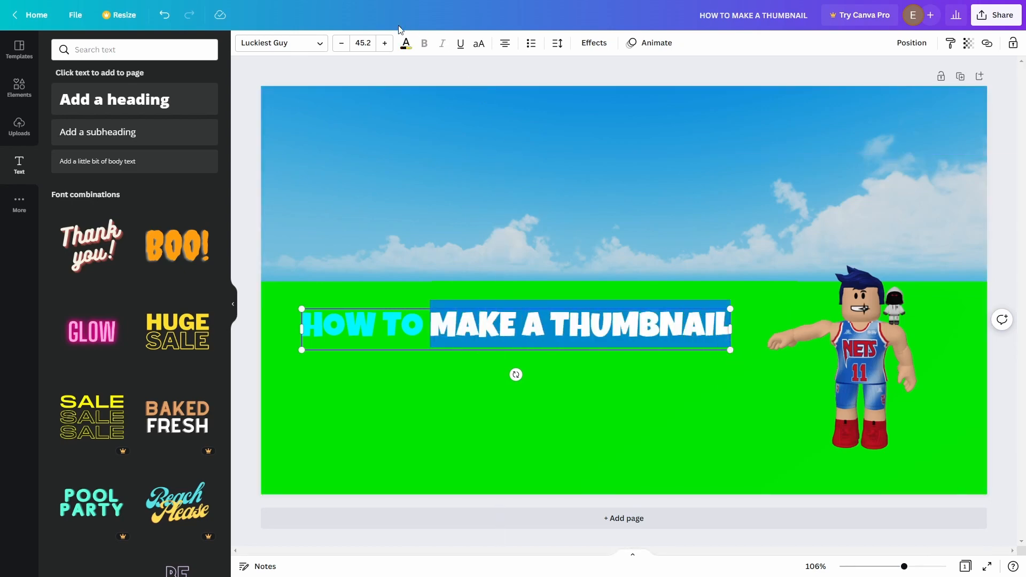
{"action": "left_click", "coordinate": [406, 43]}
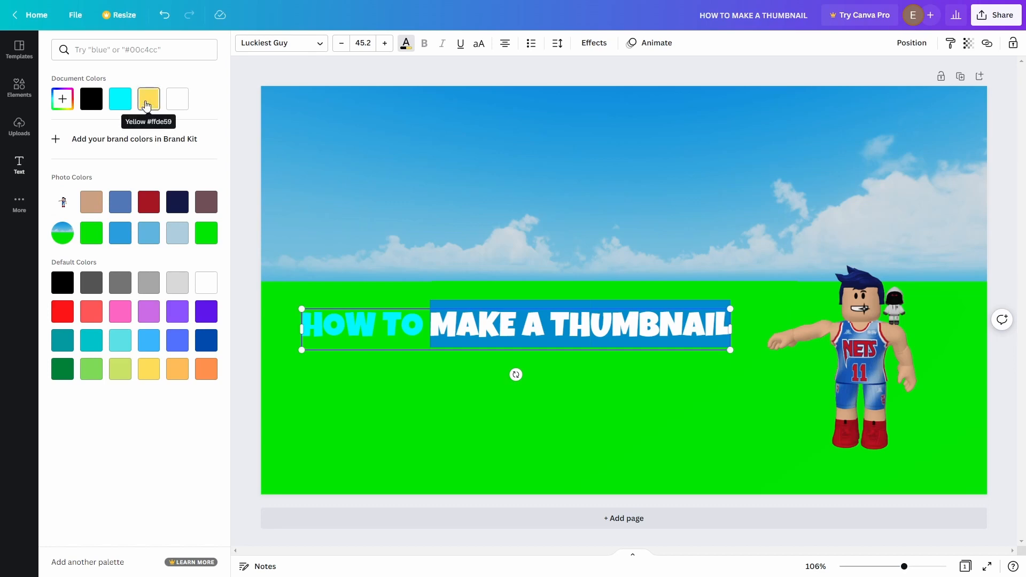
{"action": "left_click", "coordinate": [62, 99]}
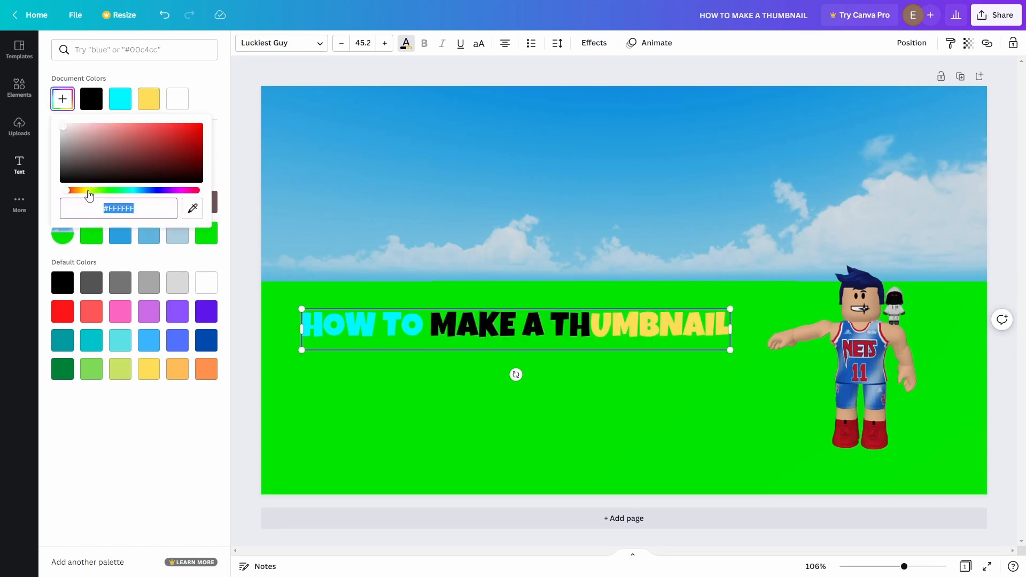
{"action": "left_click_drag", "start_coordinate": [89, 193], "coordinate": [92, 193]}
{"action": "left_click_drag", "start_coordinate": [168, 147], "coordinate": [266, 125]}
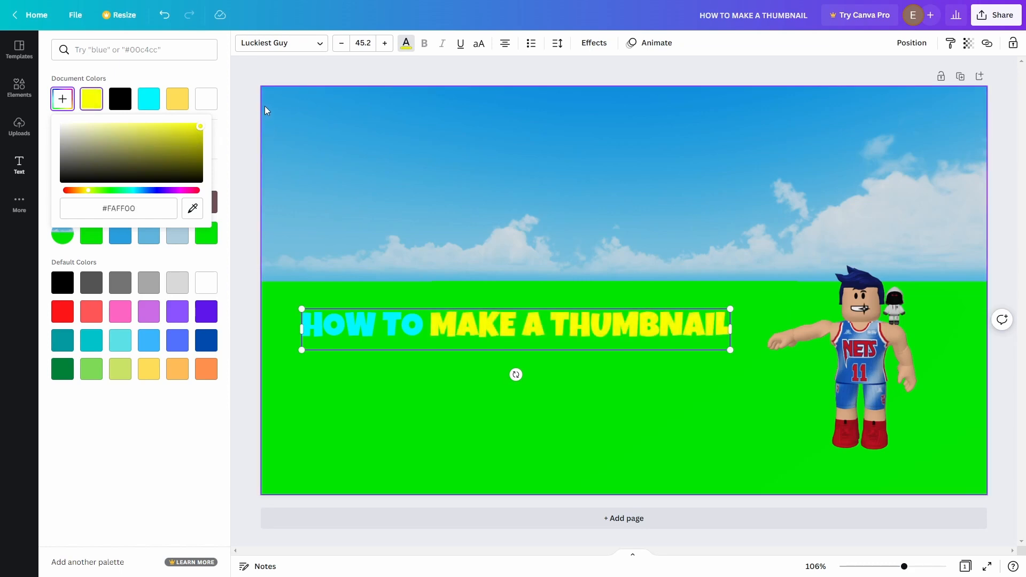
{"action": "left_click", "coordinate": [229, 303]}
Enlarge the title to font size 51.5 so it spans from near the page's left edge to the avatar's hand
{"action": "left_click_drag", "start_coordinate": [301, 309], "coordinate": [277, 307]}
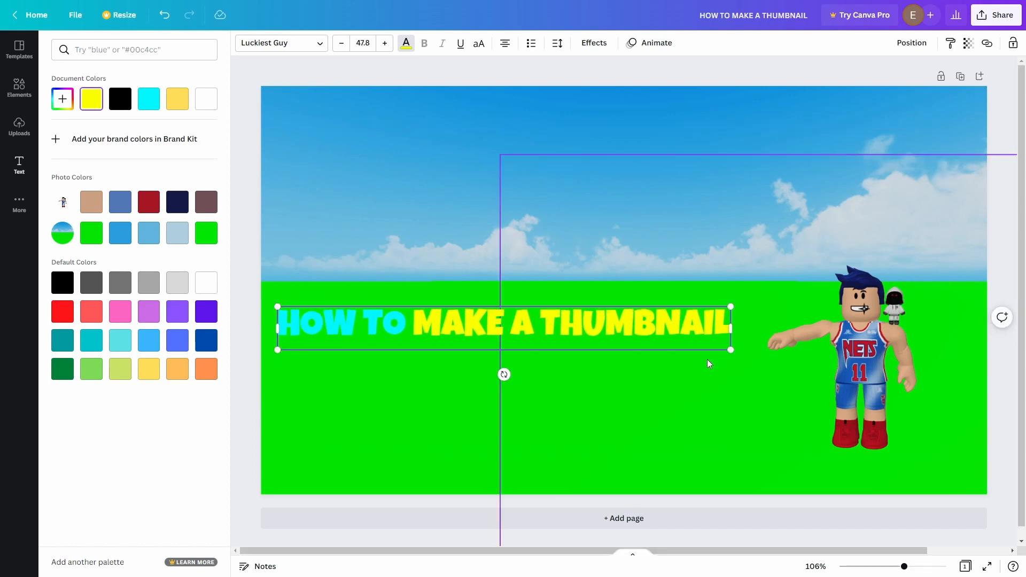
{"action": "left_click_drag", "start_coordinate": [731, 349], "coordinate": [762, 378]}
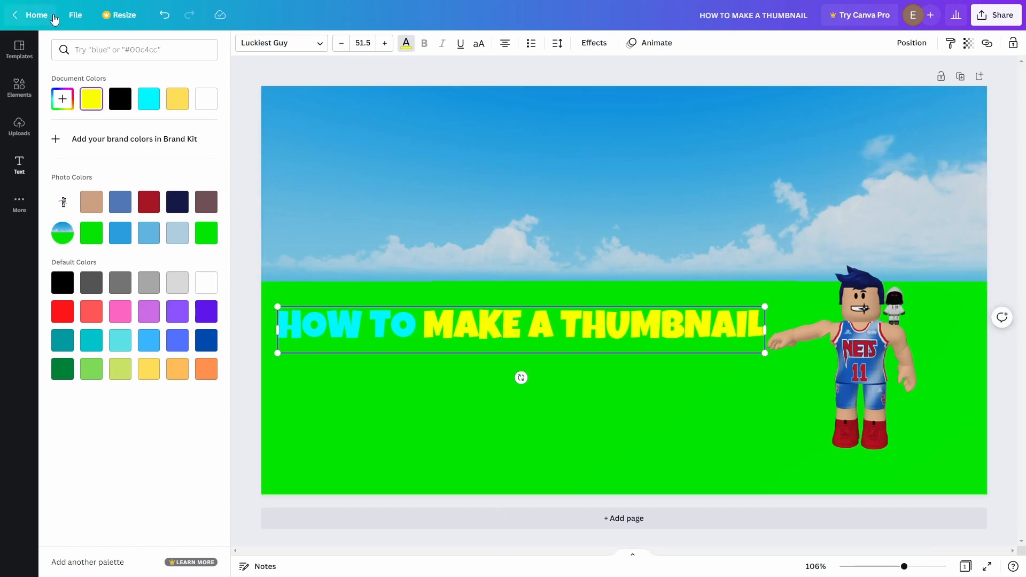
Download the thumbnail design as a PNG at 1280 × 720 px
{"action": "left_click", "coordinate": [82, 16]}
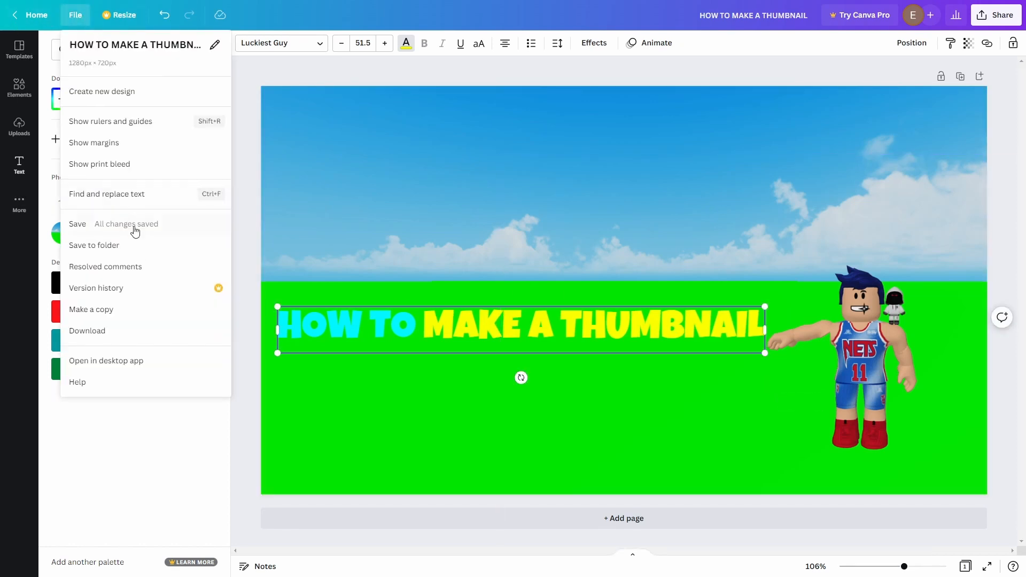
{"action": "left_click", "coordinate": [99, 339]}
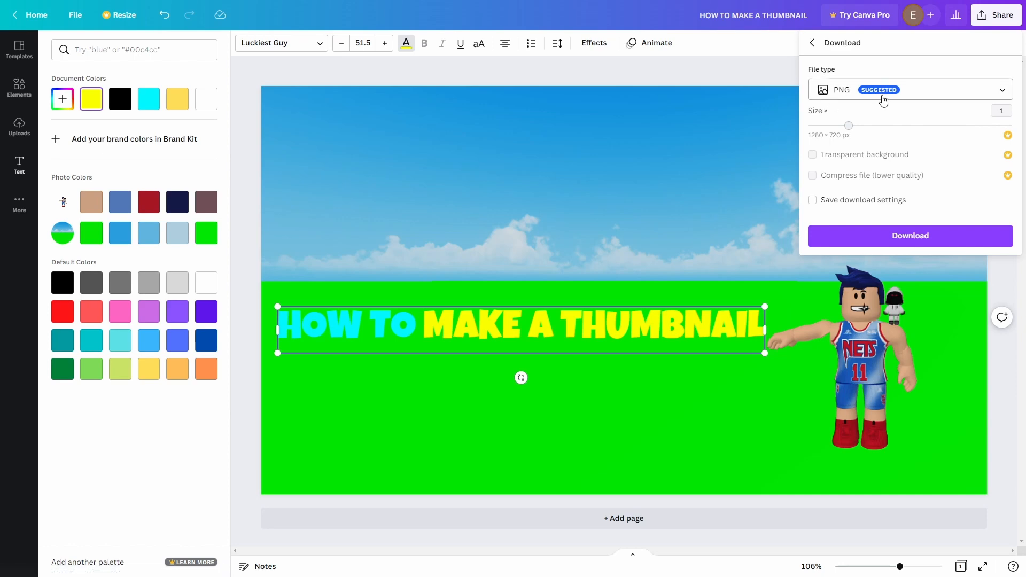
{"action": "left_click", "coordinate": [832, 236]}
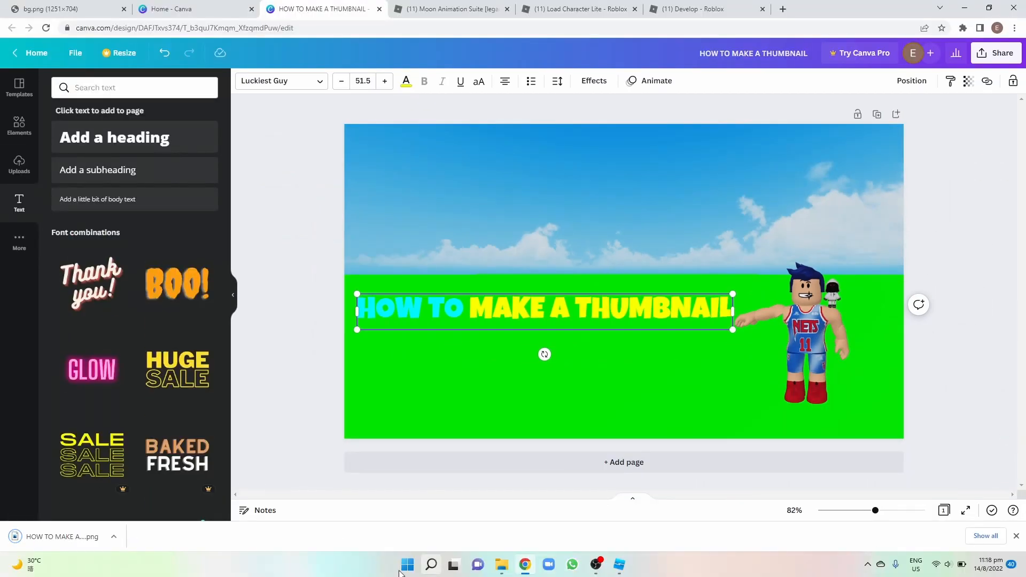
View the downloaded HOW TO MAKE A THUMBNAIL.png in the image viewer, and close both the image and the Canva design
{"action": "left_click", "coordinate": [68, 537]}
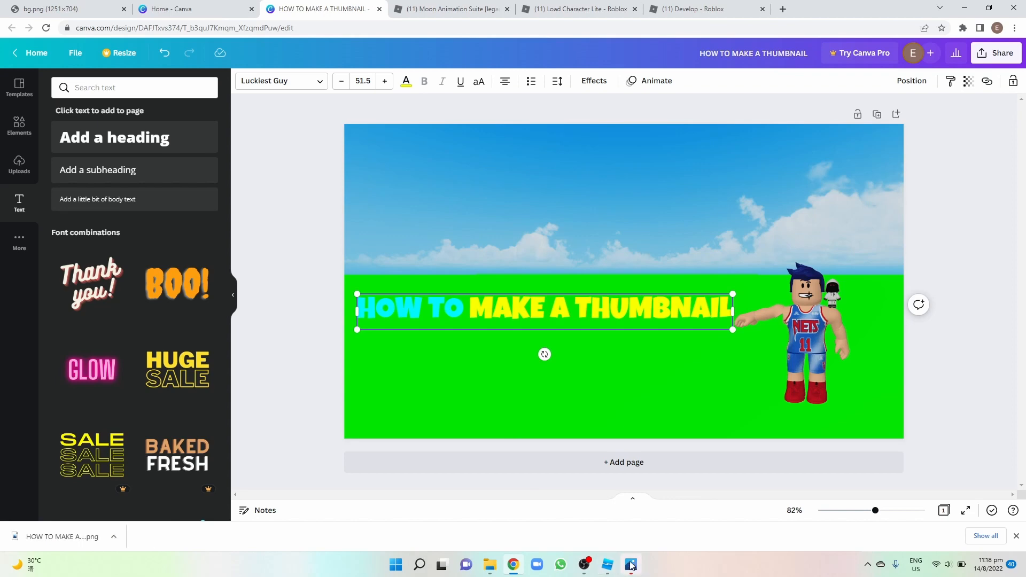
{"action": "left_click", "coordinate": [631, 565]}
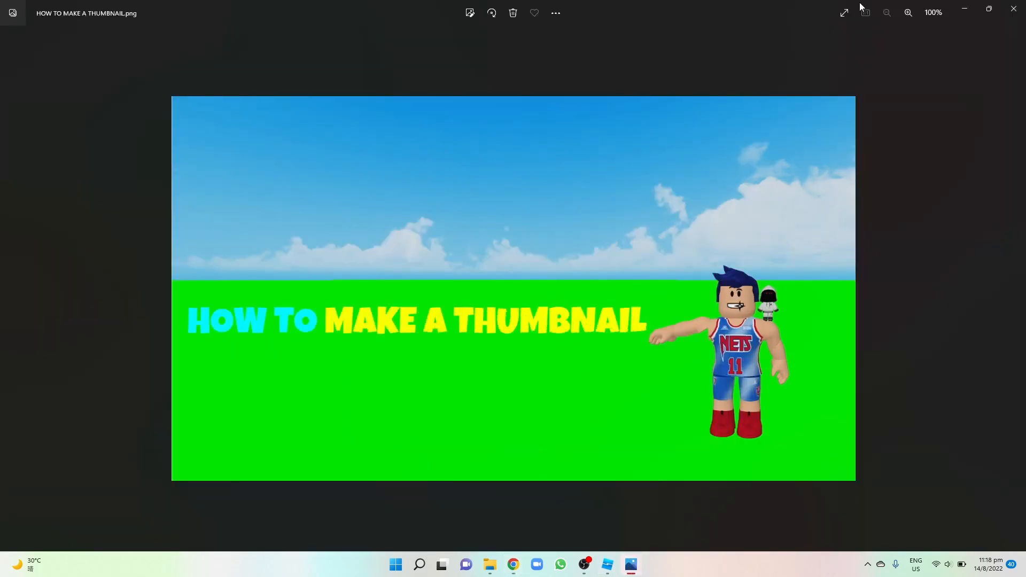
{"action": "left_click", "coordinate": [1021, 6]}
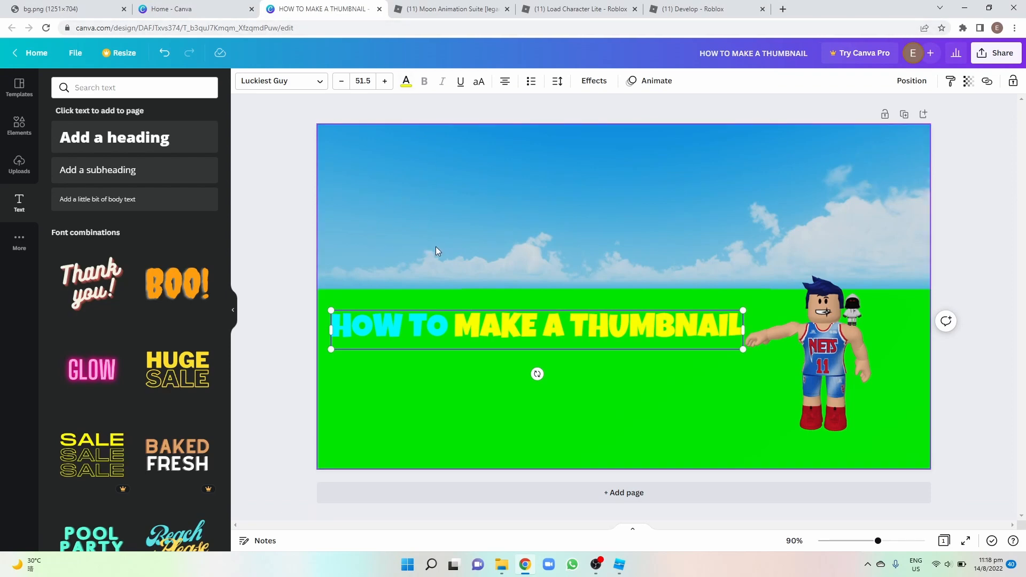
{"action": "left_click", "coordinate": [380, 9]}
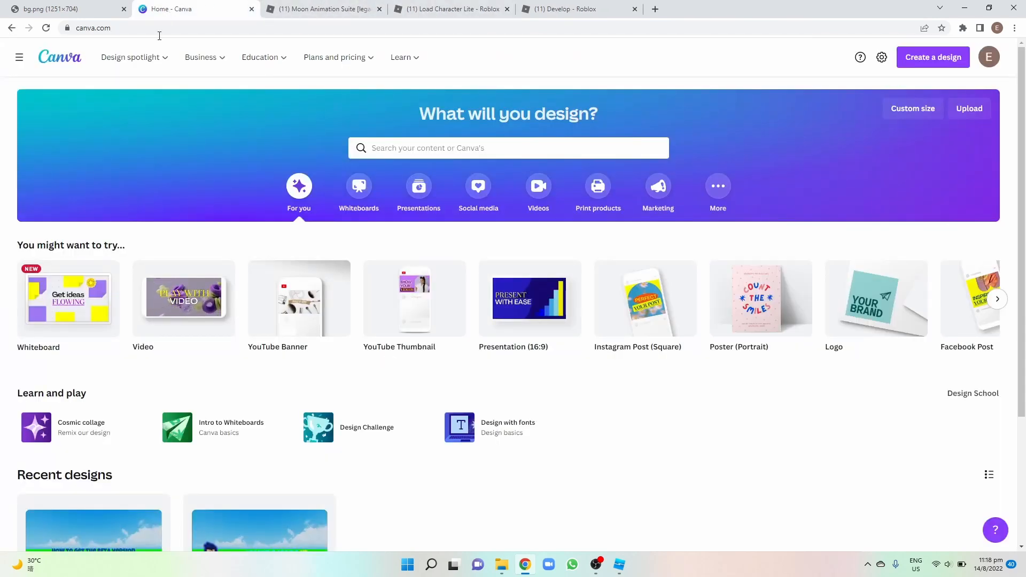
Review the open resource pages: Moon Animation Suite, Load Character Lite, the Roblox Develop page, Canva's home page and the bg.png background
{"action": "left_click", "coordinate": [321, 10]}
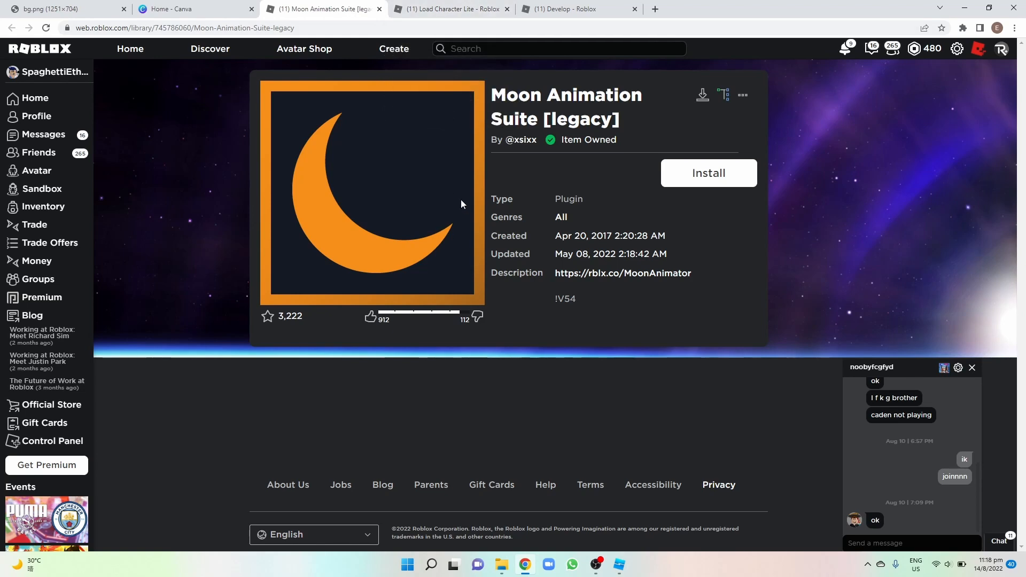
{"action": "left_click", "coordinate": [442, 7]}
{"action": "left_click", "coordinate": [360, 7]}
{"action": "left_click", "coordinate": [143, 5]}
{"action": "left_click", "coordinate": [119, 7]}
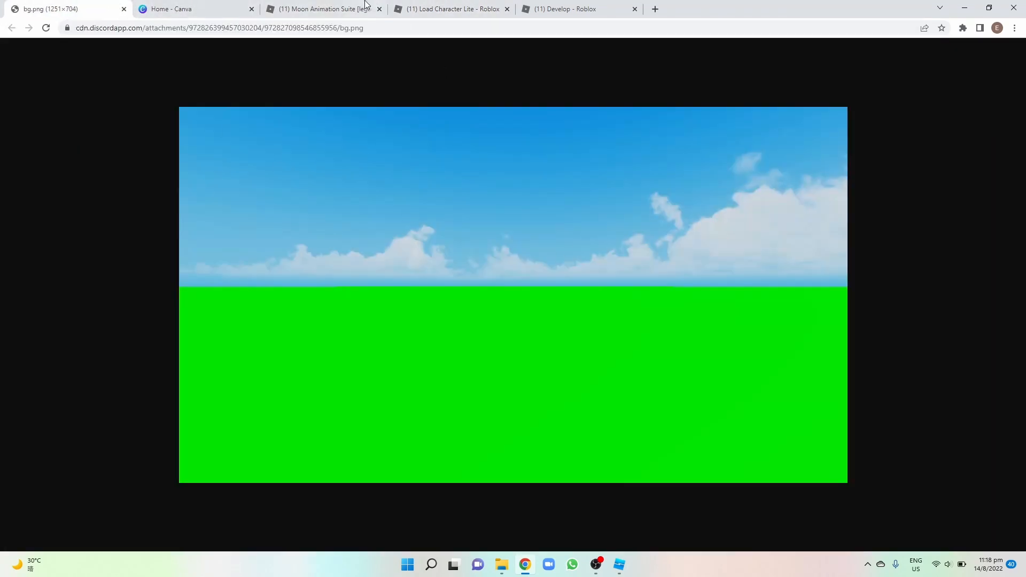
{"action": "left_click", "coordinate": [367, 6]}
{"action": "left_click", "coordinate": [178, 6]}
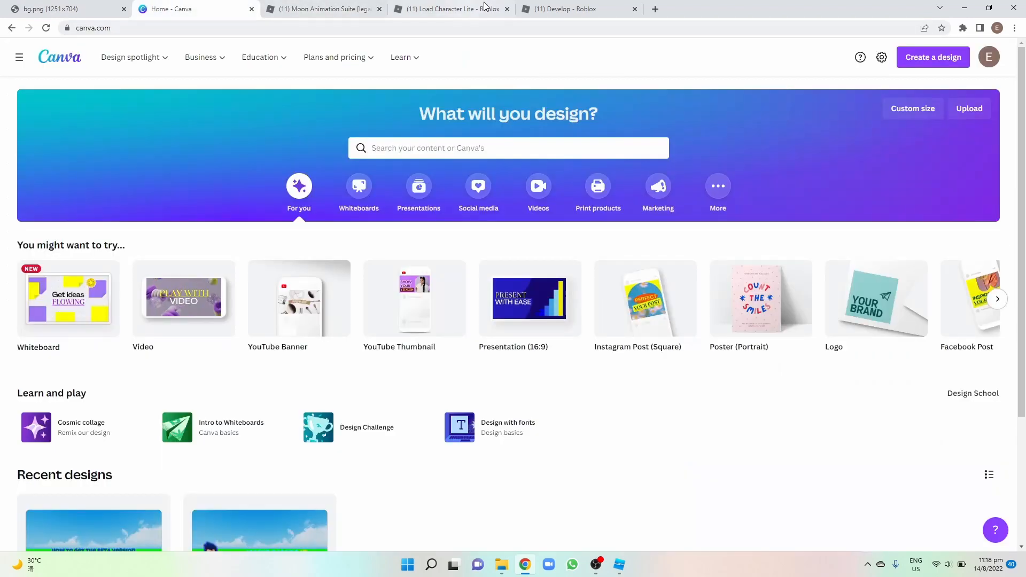
{"action": "left_click", "coordinate": [548, 6]}
{"action": "left_click", "coordinate": [444, 5]}
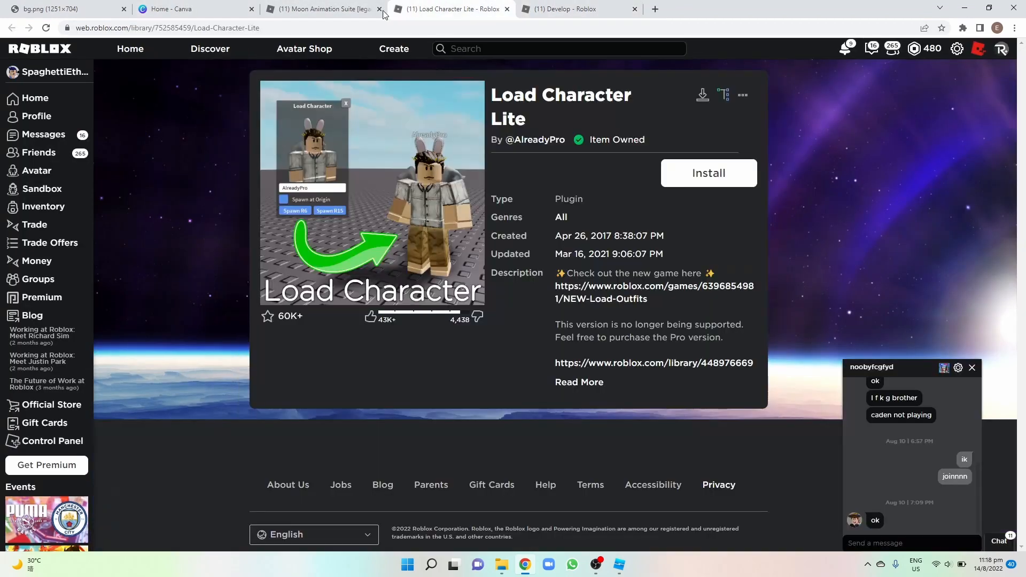
{"action": "left_click", "coordinate": [313, 6]}
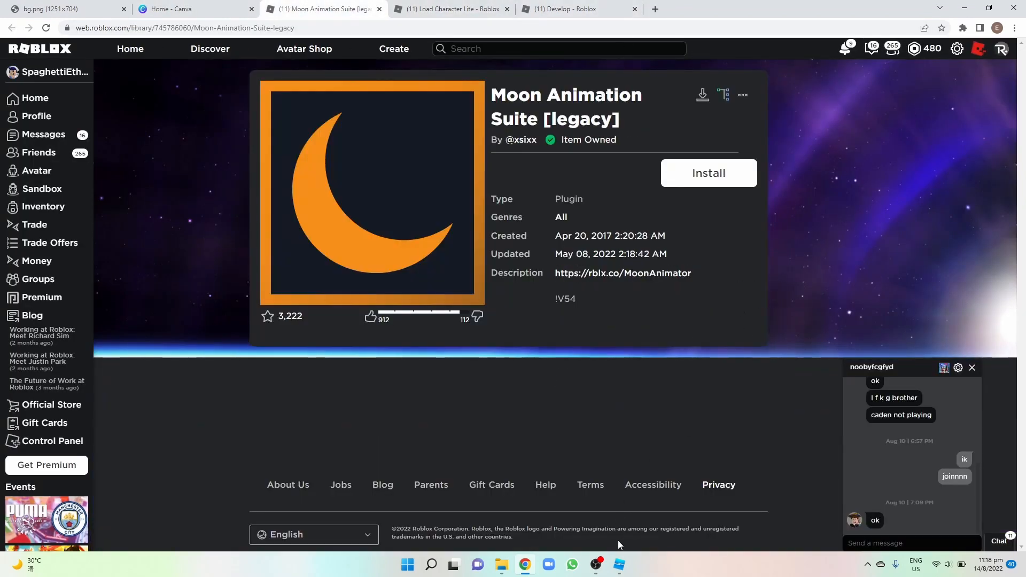